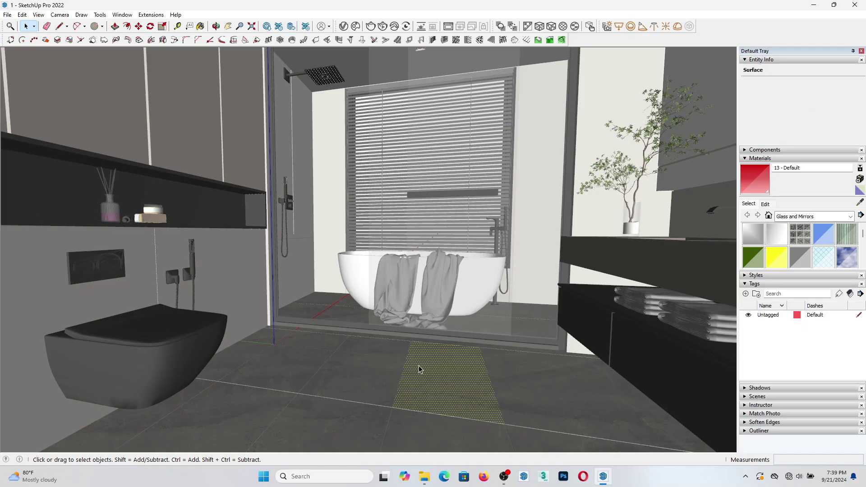
Examine the bathroom model from inside and from outside, including the floor surface and the window's glass pane
{"action": "left_click", "coordinate": [395, 377]}
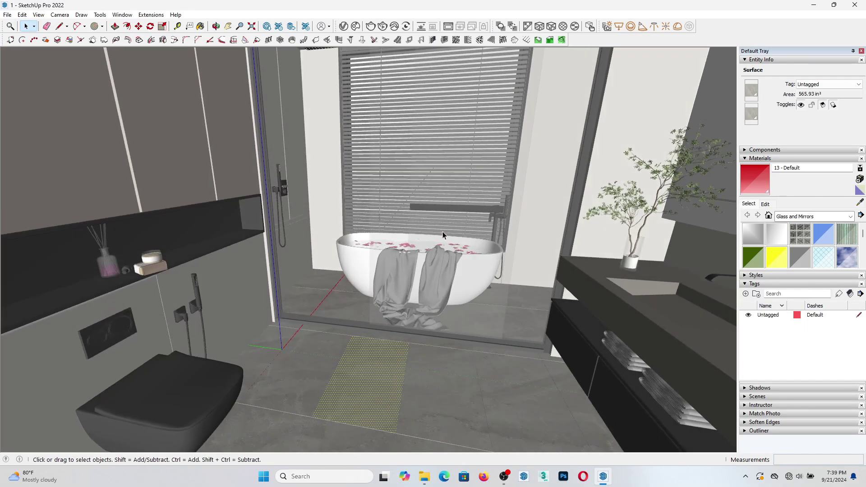
{"action": "right_click", "coordinate": [367, 153]}
{"action": "left_click", "coordinate": [376, 158]}
{"action": "middle_click_drag", "start_coordinate": [370, 217], "coordinate": [421, 165]}
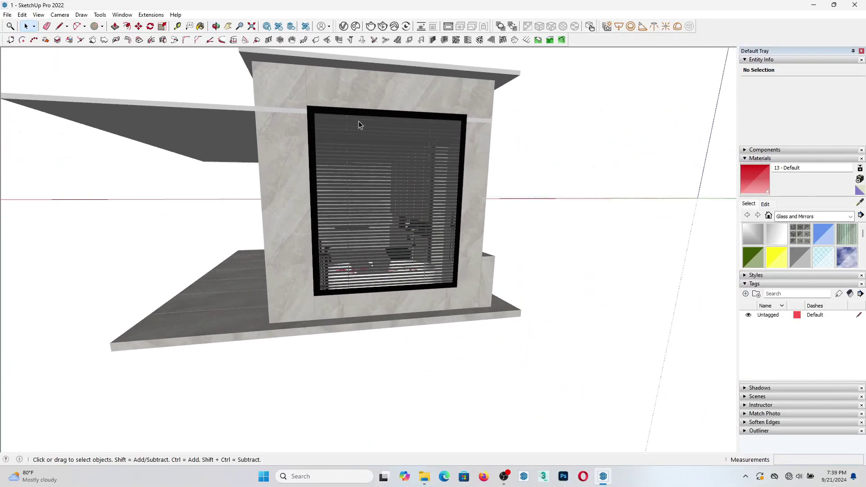
{"action": "left_click", "coordinate": [412, 258]}
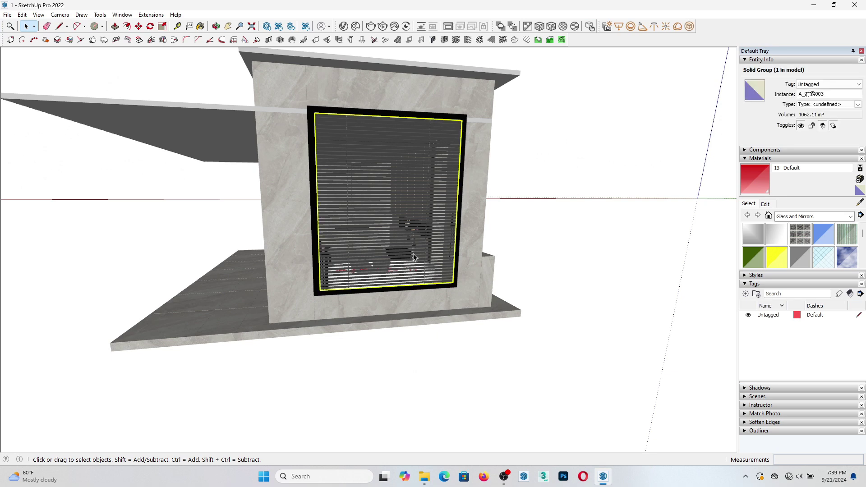
{"action": "scroll", "coordinate": [412, 255], "scroll_direction": "down", "scroll_amount": 3}
{"action": "mouse_move", "coordinate": [442, 240]}
{"action": "middle_mouse_down"}
{"action": "mouse_move", "coordinate": [231, 245]}
{"action": "mouse_move", "coordinate": [316, 171]}
{"action": "middle_mouse_up"}
{"action": "scroll", "coordinate": [343, 144], "scroll_direction": "up", "scroll_amount": 5}
{"action": "left_click", "coordinate": [366, 93]}
{"action": "middle_click_drag", "start_coordinate": [316, 225], "coordinate": [256, 247]}
{"action": "scroll", "coordinate": [256, 247], "scroll_direction": "down", "scroll_amount": 3}
{"action": "mouse_move", "coordinate": [425, 239]}
{"action": "middle_mouse_down"}
{"action": "mouse_move", "coordinate": [299, 241]}
{"action": "mouse_move", "coordinate": [409, 254]}
{"action": "mouse_move", "coordinate": [422, 222]}
{"action": "middle_mouse_up"}
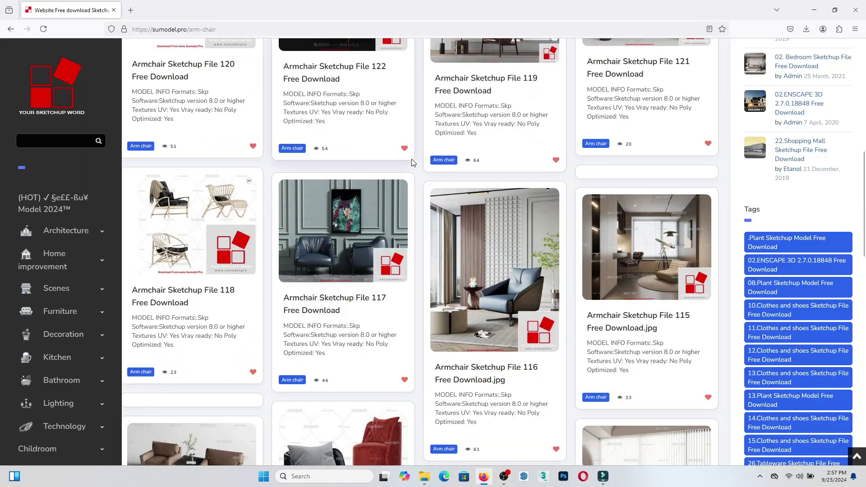
Switch to the browser and look through the armchair models on sumodel.pro, including the Armchair Sketchup File 116 page
{"action": "scroll", "coordinate": [411, 163], "scroll_direction": "up", "scroll_amount": 10}
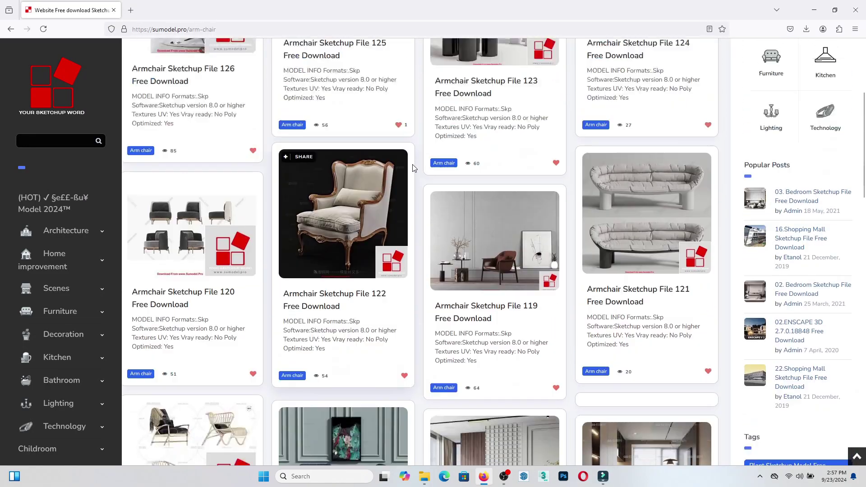
{"action": "scroll", "coordinate": [411, 184], "scroll_direction": "down", "scroll_amount": 3}
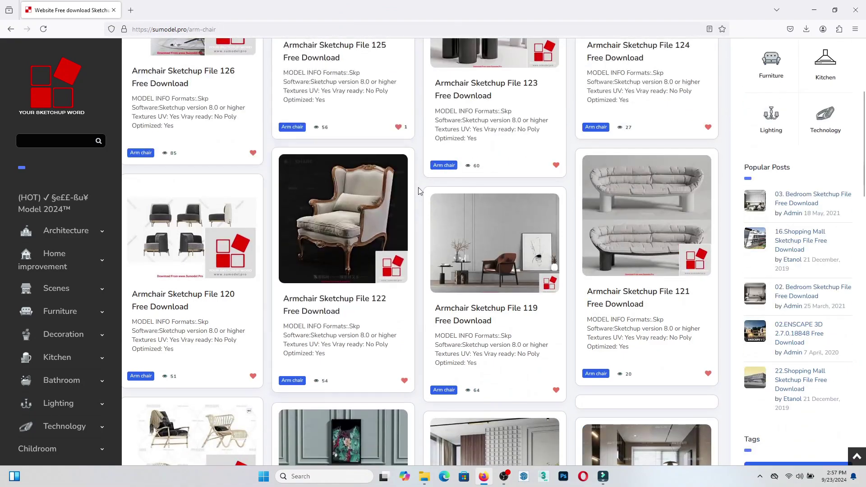
{"action": "scroll", "coordinate": [418, 187], "scroll_direction": "up", "scroll_amount": 1}
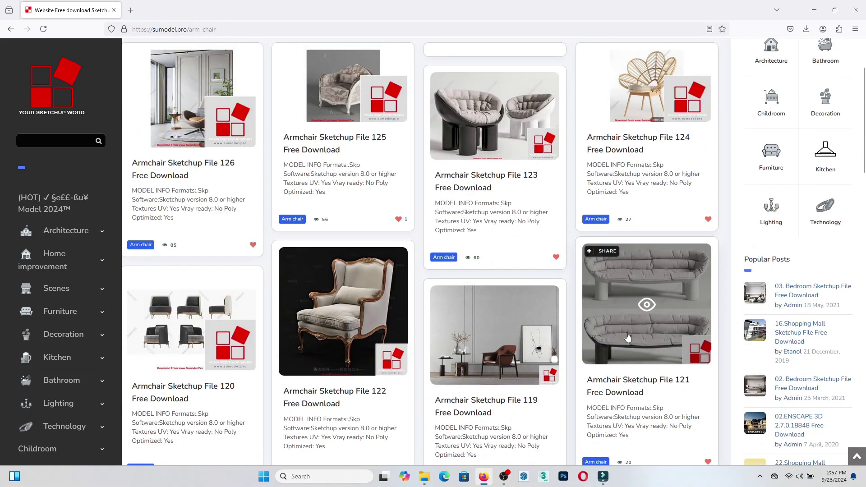
{"action": "scroll", "coordinate": [627, 336], "scroll_direction": "down", "scroll_amount": 8}
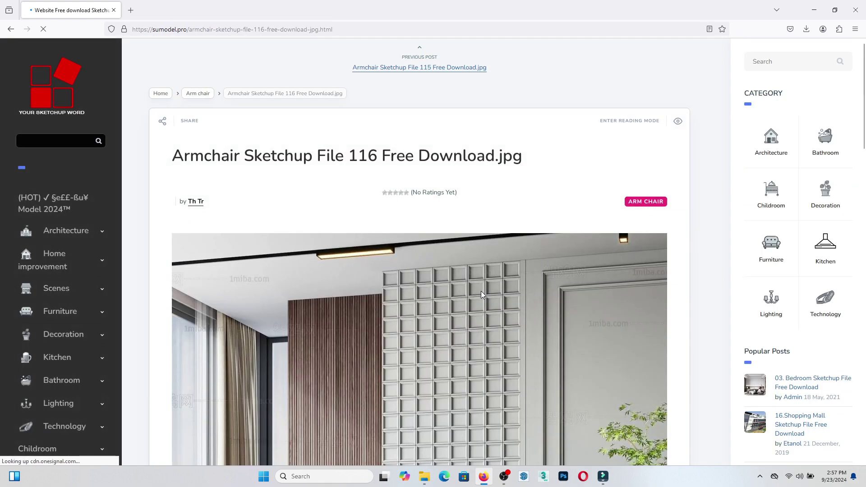
{"action": "scroll", "coordinate": [481, 293], "scroll_direction": "down", "scroll_amount": 5}
{"action": "scroll", "coordinate": [478, 296], "scroll_direction": "down", "scroll_amount": 3}
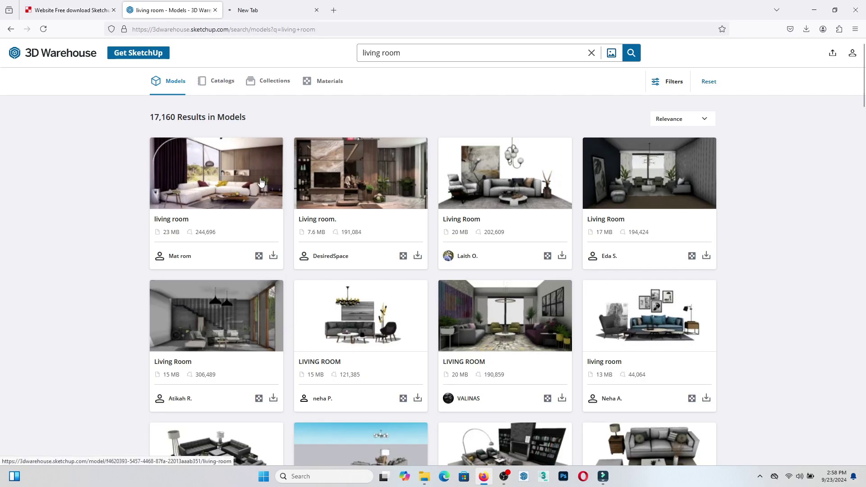
Look through the living room models on 3D Warehouse and return to the Armchair Sketchup File 116 page
{"action": "scroll", "coordinate": [260, 181], "scroll_direction": "down", "scroll_amount": 8}
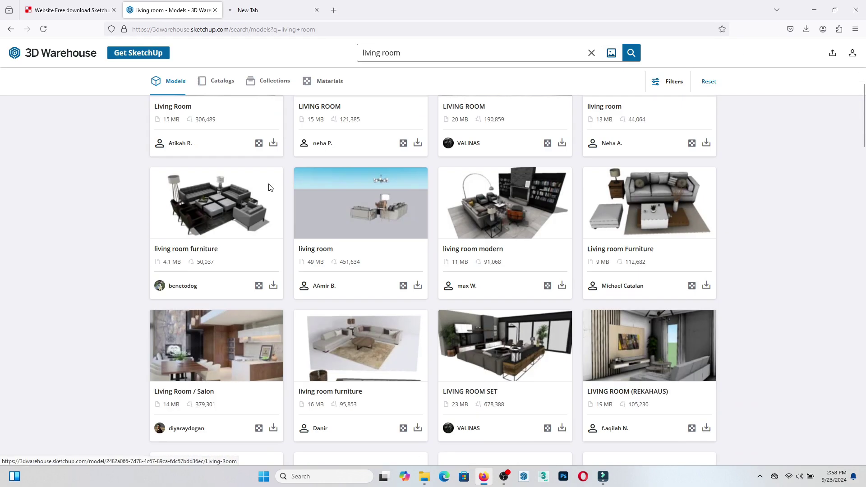
{"action": "scroll", "coordinate": [413, 246], "scroll_direction": "down", "scroll_amount": 7}
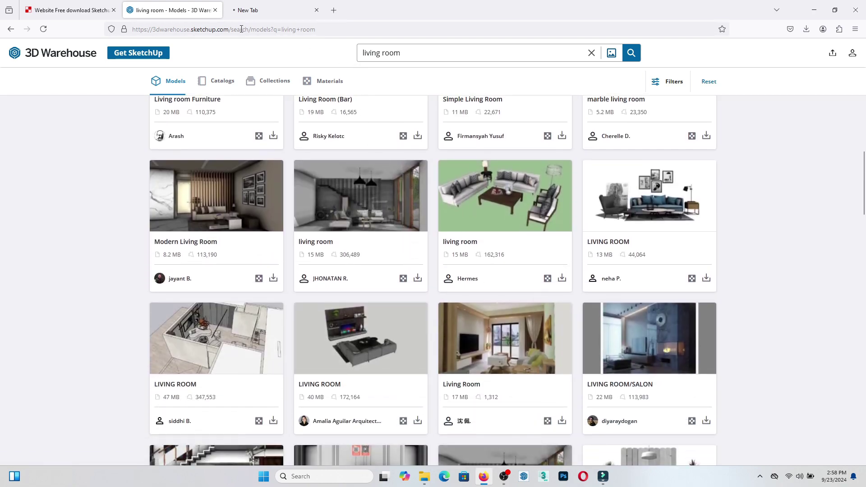
{"action": "key", "text": "ctrl+shift+Tab"}
{"action": "scroll", "coordinate": [308, 177], "scroll_direction": "up", "scroll_amount": 8}
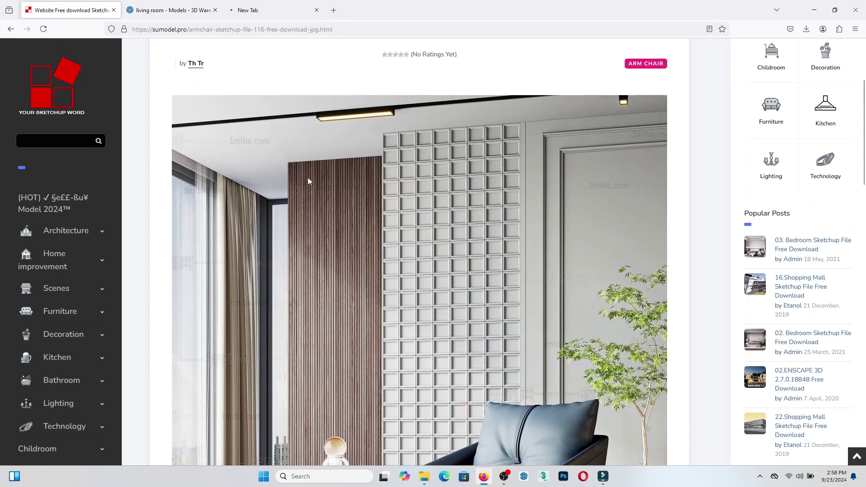
{"action": "scroll", "coordinate": [308, 178], "scroll_direction": "up", "scroll_amount": 2}
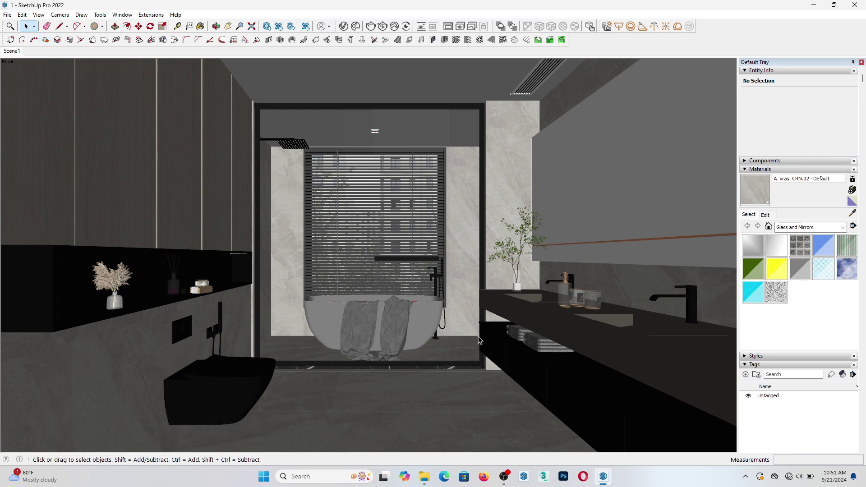
Switch to SketchUp, show the materials in the V-Ray Asset Editor and sample the wall's marble material, A_vray_CRN.02 - Default
{"action": "middle_click_drag", "start_coordinate": [481, 334], "coordinate": [428, 334]}
{"action": "scroll", "coordinate": [430, 289], "scroll_direction": "up", "scroll_amount": 5}
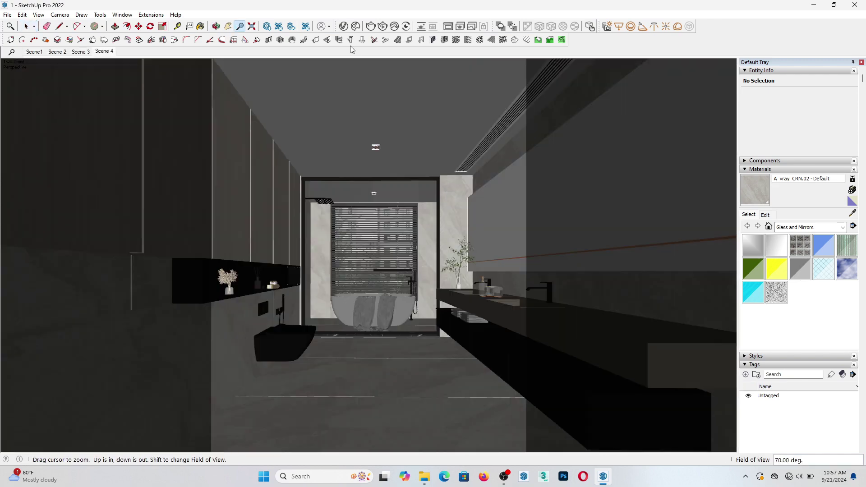
{"action": "left_click", "coordinate": [344, 26]}
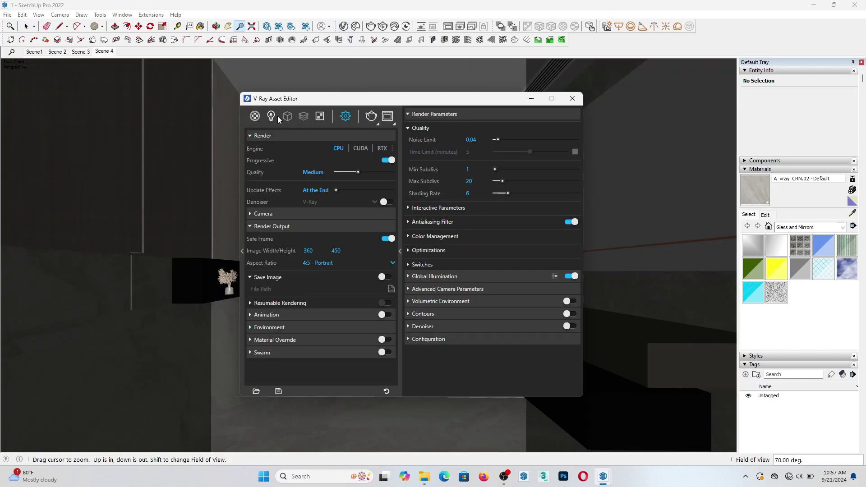
{"action": "left_click", "coordinate": [256, 116]}
{"action": "left_click_drag", "start_coordinate": [472, 105], "coordinate": [264, 89]}
{"action": "left_click", "coordinate": [852, 213]}
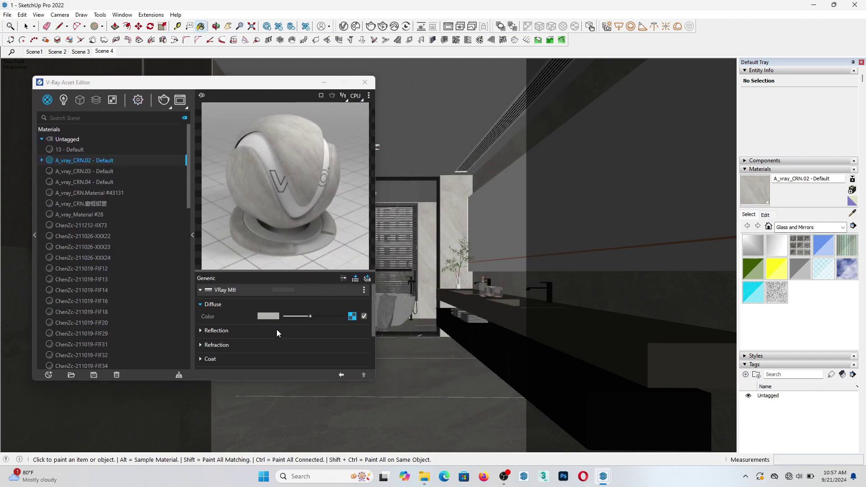
Check the file path of the diffuse texture bitmap in the A_vray_CRN.02 - Default material
{"action": "left_click", "coordinate": [352, 316]}
{"action": "mouse_move", "coordinate": [358, 305]}
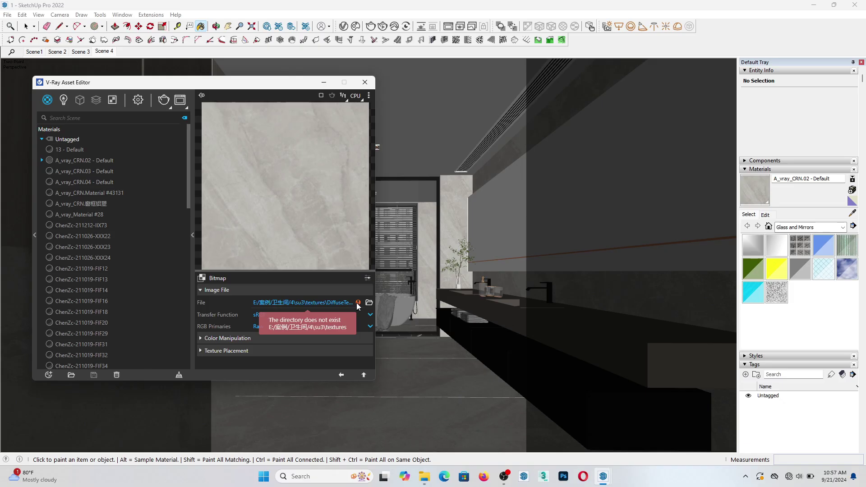
{"action": "left_click", "coordinate": [341, 374]}
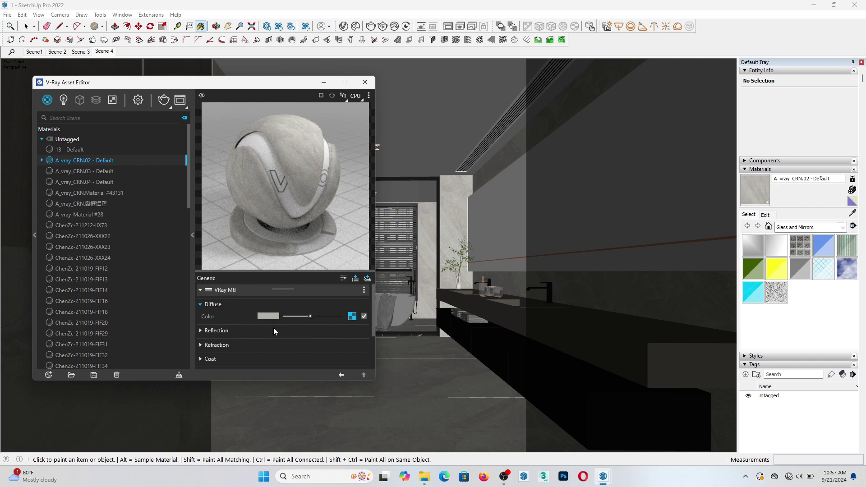
Switch to File Explorer, open the textures folder in 230111 Bathroom (4) and browse its images as thumbnails
{"action": "left_click", "coordinate": [424, 476]}
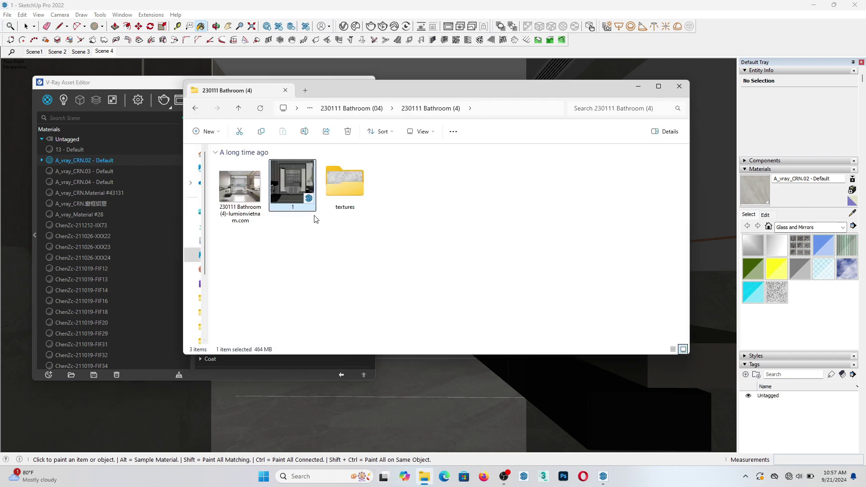
{"action": "double_click", "coordinate": [337, 191]}
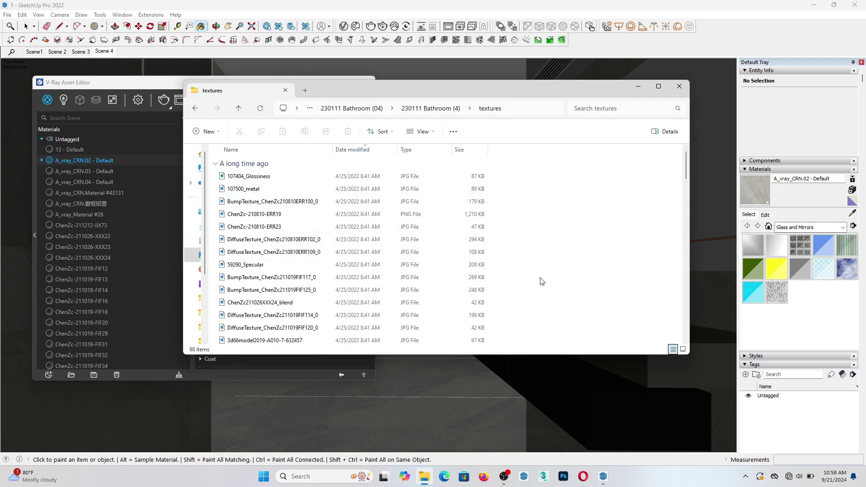
{"action": "left_click", "coordinate": [683, 350]}
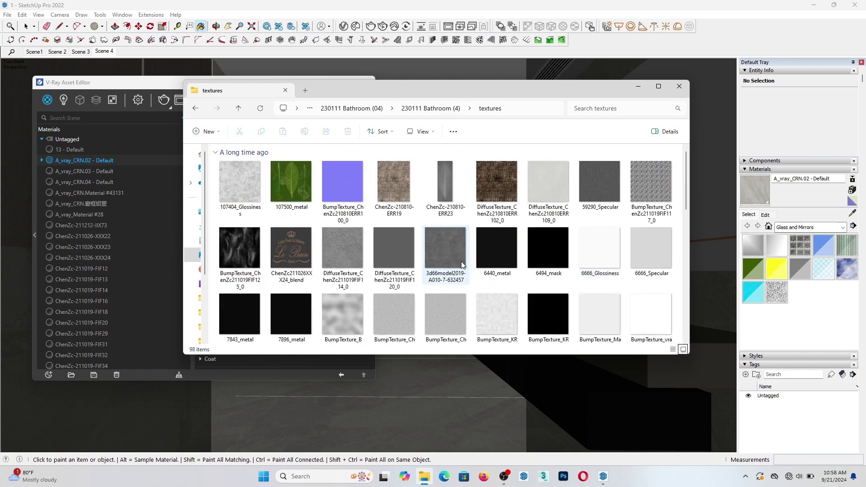
{"action": "scroll", "coordinate": [480, 263], "scroll_direction": "down", "scroll_amount": 5}
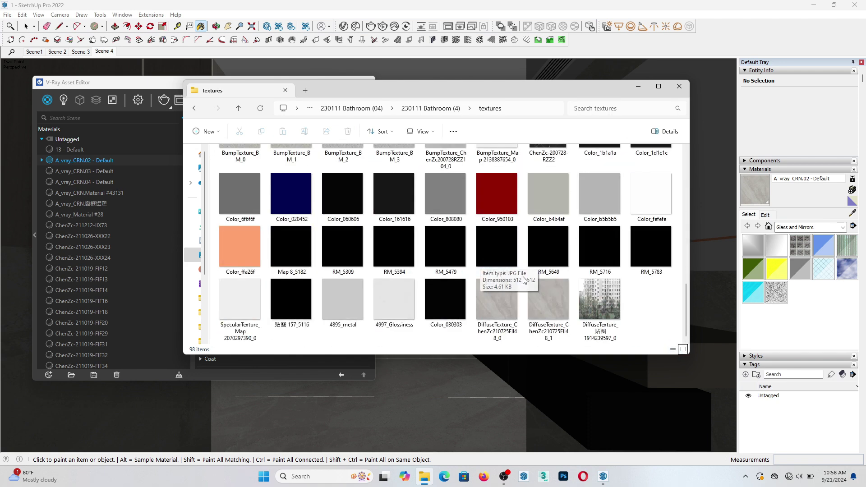
{"action": "scroll", "coordinate": [525, 282], "scroll_direction": "up", "scroll_amount": 5}
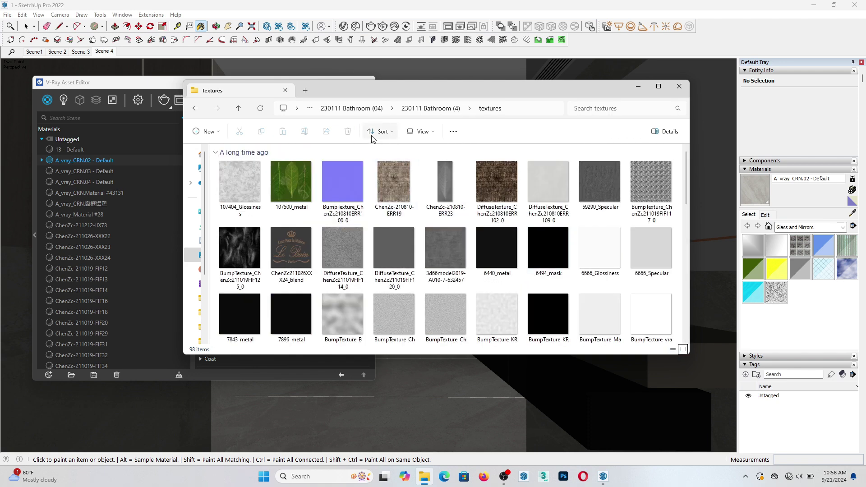
Copy the textures folder's full path and minimize the File Explorer window
{"action": "left_click", "coordinate": [533, 113]}
{"action": "key", "text": "ctrl+c"}
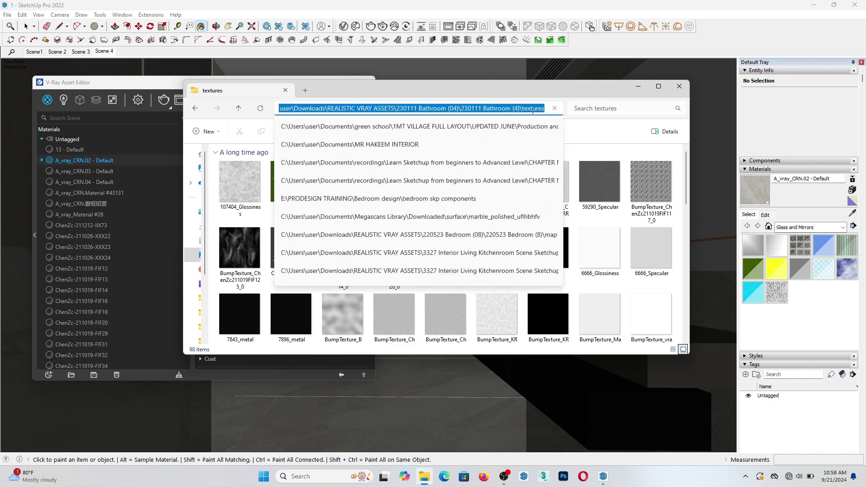
{"action": "right_click", "coordinate": [532, 113]}
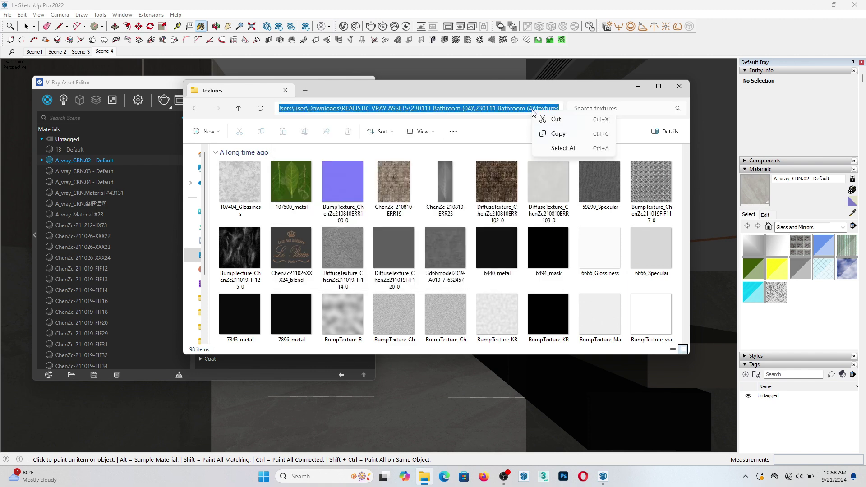
{"action": "left_click", "coordinate": [558, 134]}
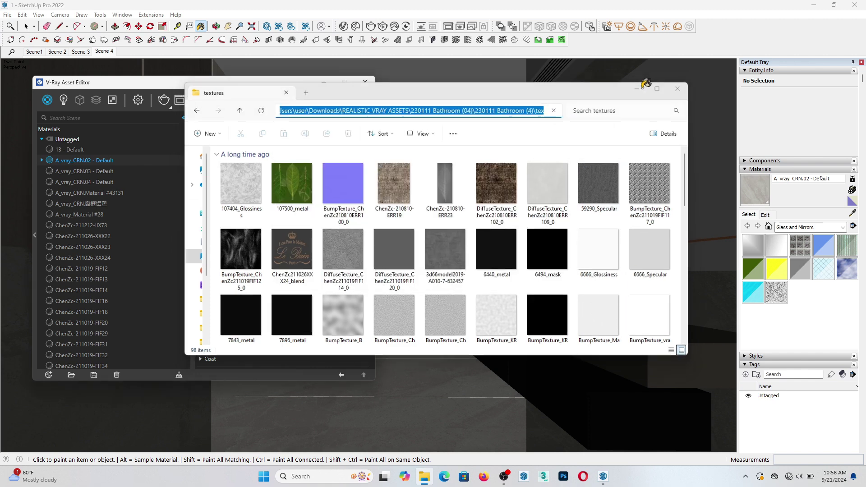
{"action": "left_click", "coordinate": [639, 87]}
Browse for a replacement image for the material's diffuse bitmap, going to the textures folder through the copied path
{"action": "left_click", "coordinate": [351, 316]}
{"action": "mouse_move", "coordinate": [360, 306]}
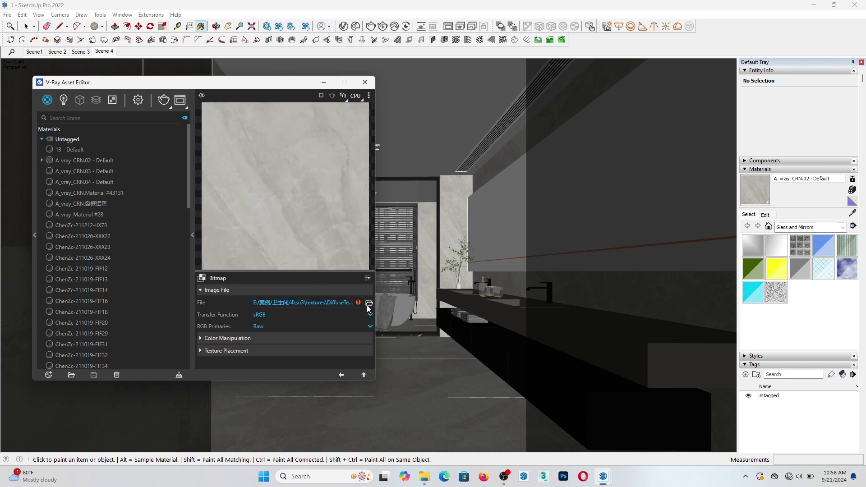
{"action": "left_click", "coordinate": [368, 303]}
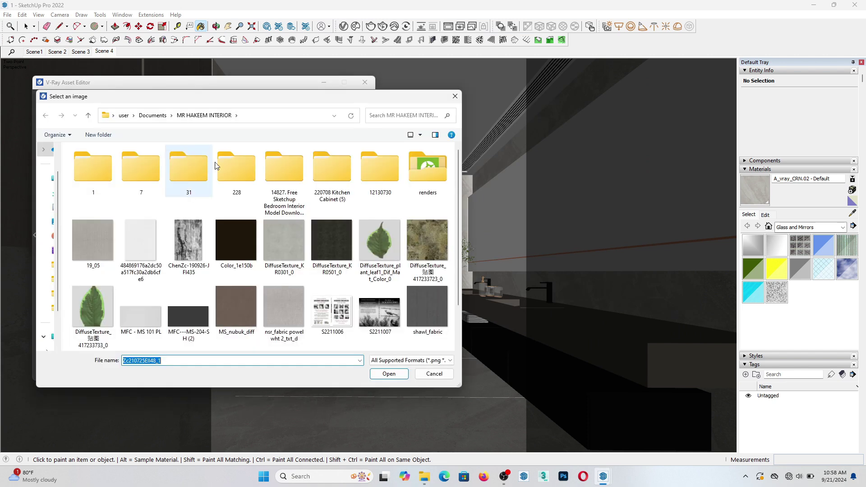
{"action": "left_click", "coordinate": [265, 115]}
{"action": "right_click", "coordinate": [266, 116]}
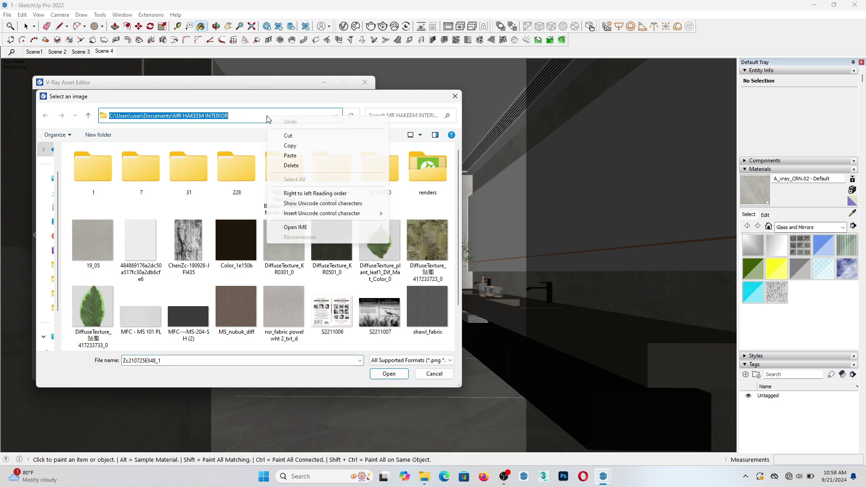
{"action": "left_click", "coordinate": [290, 156]}
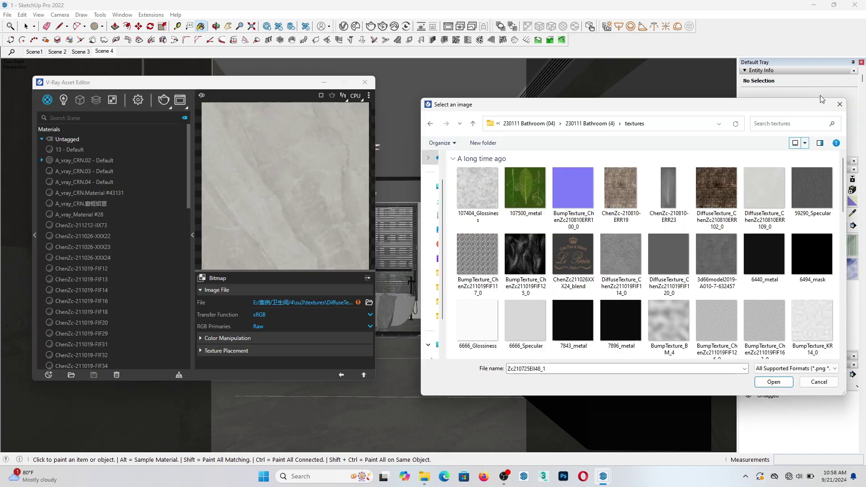
Load DiffuseTexture_ChenZc210725EII48_0 as the diffuse bitmap of the A_vray_CRN.02 - Default material
{"action": "scroll", "coordinate": [773, 304], "scroll_direction": "down", "scroll_amount": 15}
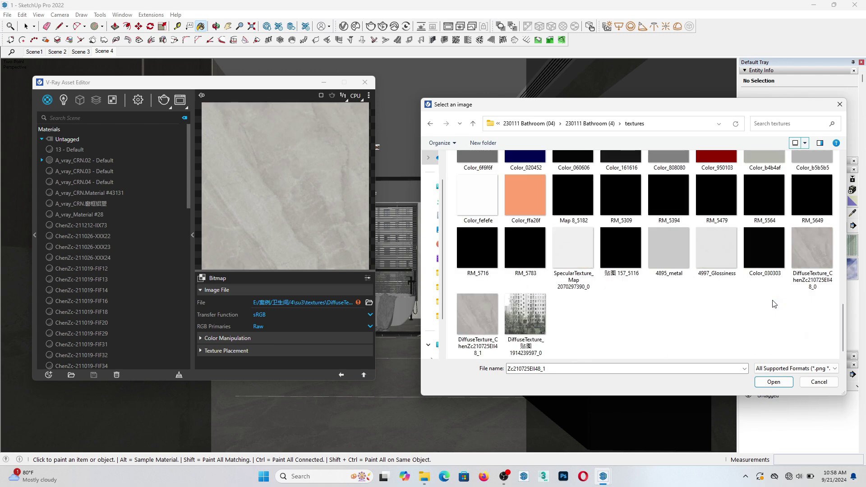
{"action": "left_click", "coordinate": [817, 251]}
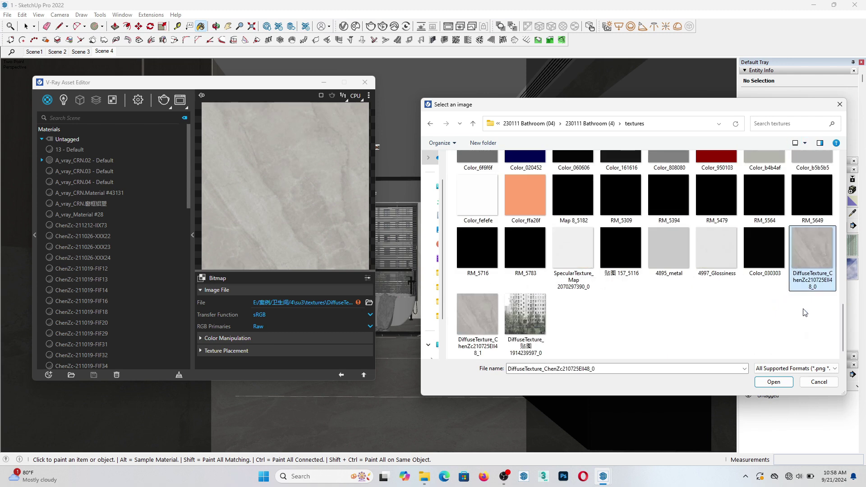
{"action": "left_click", "coordinate": [773, 382]}
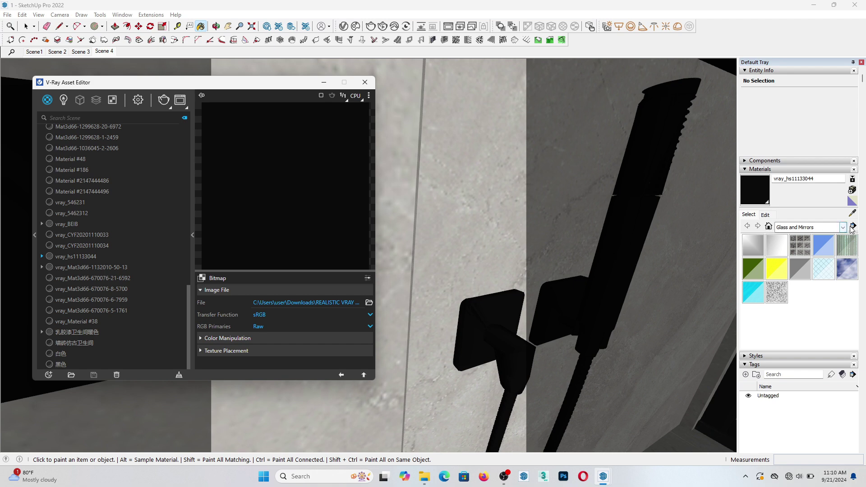
Show the In Model materials in SketchUp and look through their swatches
{"action": "left_click", "coordinate": [769, 226]}
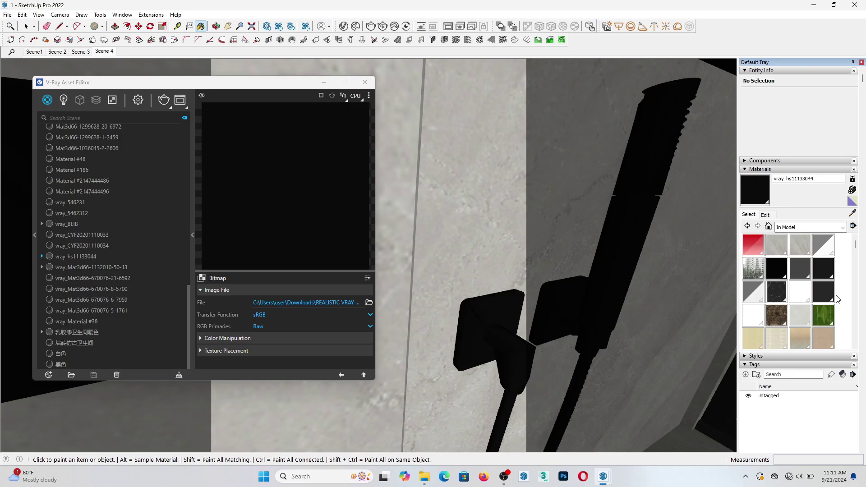
{"action": "scroll", "coordinate": [815, 286], "scroll_direction": "down", "scroll_amount": 6}
{"action": "scroll", "coordinate": [810, 281], "scroll_direction": "up", "scroll_amount": 2}
{"action": "scroll", "coordinate": [821, 285], "scroll_direction": "up", "scroll_amount": 5}
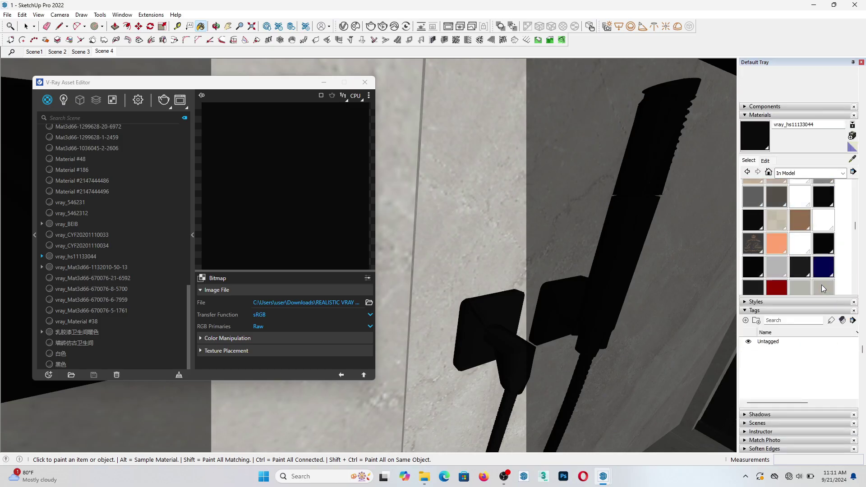
{"action": "left_click", "coordinate": [821, 285]}
{"action": "left_click", "coordinate": [765, 215]}
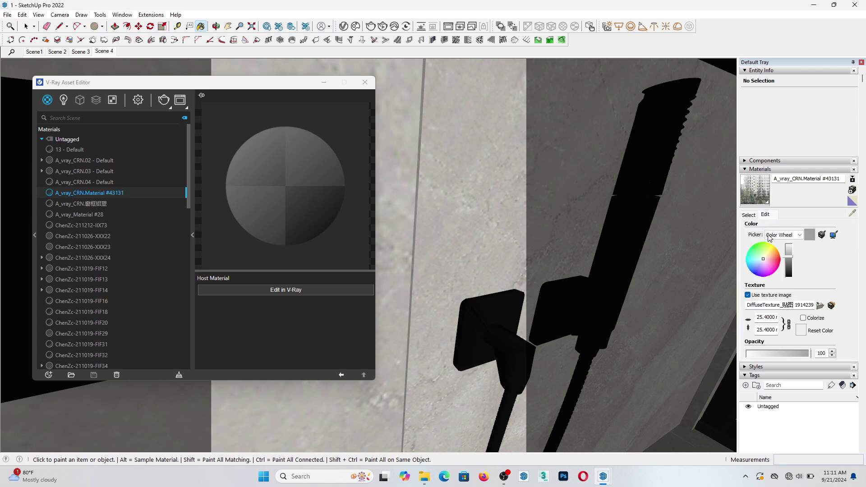
{"action": "left_click", "coordinate": [820, 305]}
{"action": "scroll", "coordinate": [473, 243], "scroll_direction": "down", "scroll_amount": 10}
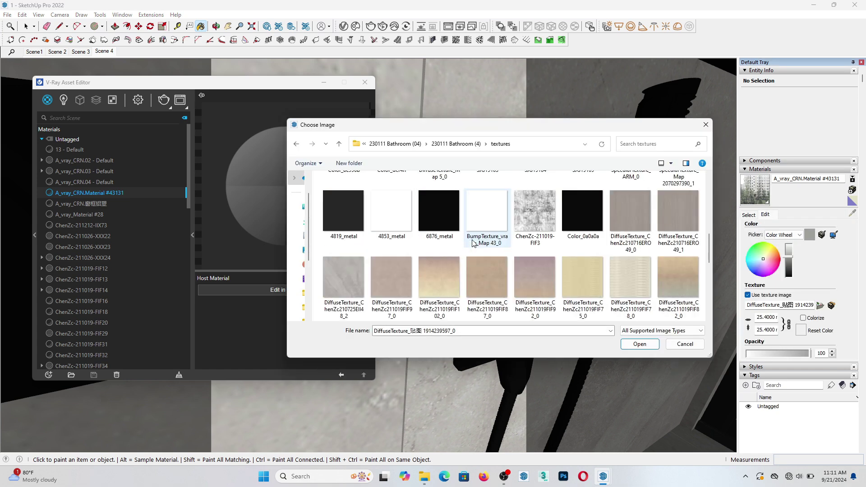
{"action": "scroll", "coordinate": [473, 244], "scroll_direction": "down", "scroll_amount": 10}
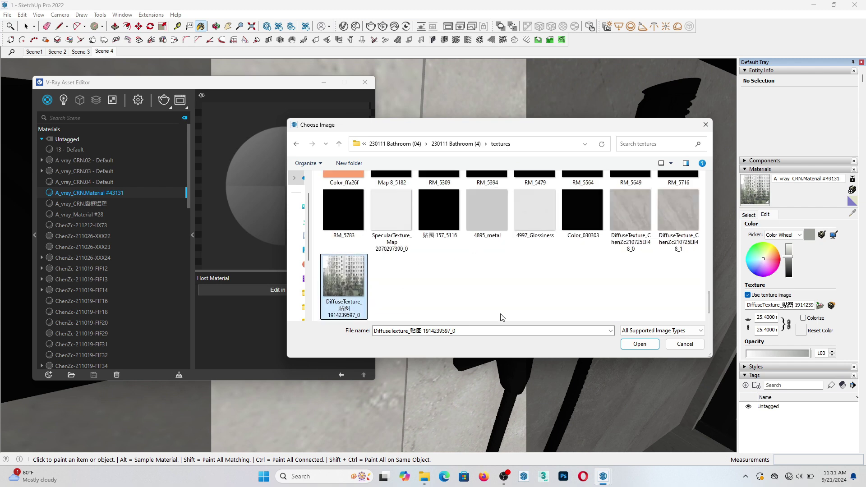
{"action": "left_click", "coordinate": [639, 344]}
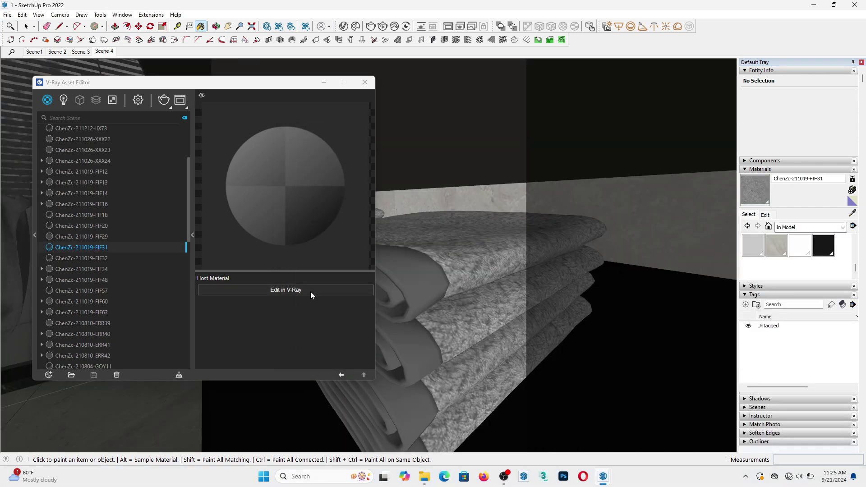
Make ChenZc-211019-FIF31 editable as a V-Ray material and wrap its diffuse texture in a Fresnel map
{"action": "left_click", "coordinate": [310, 290]}
{"action": "left_click", "coordinate": [352, 317]}
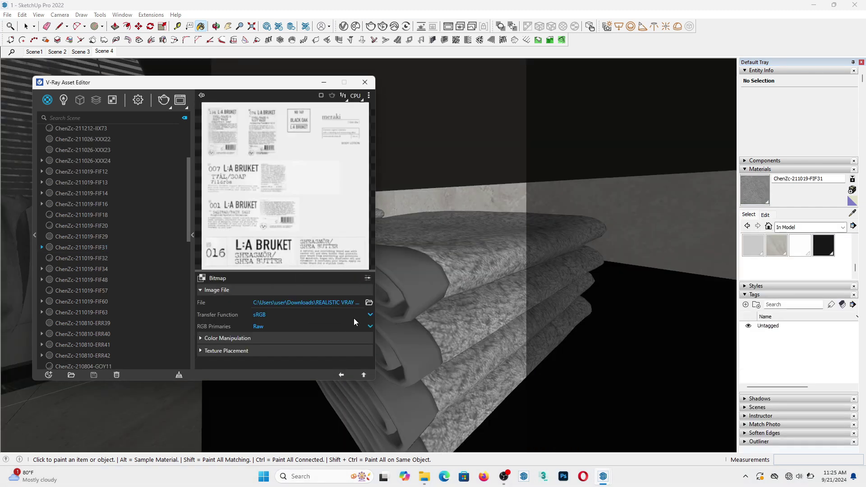
{"action": "left_click", "coordinate": [340, 374]}
{"action": "right_click", "coordinate": [352, 316]}
{"action": "mouse_move", "coordinate": [349, 298]}
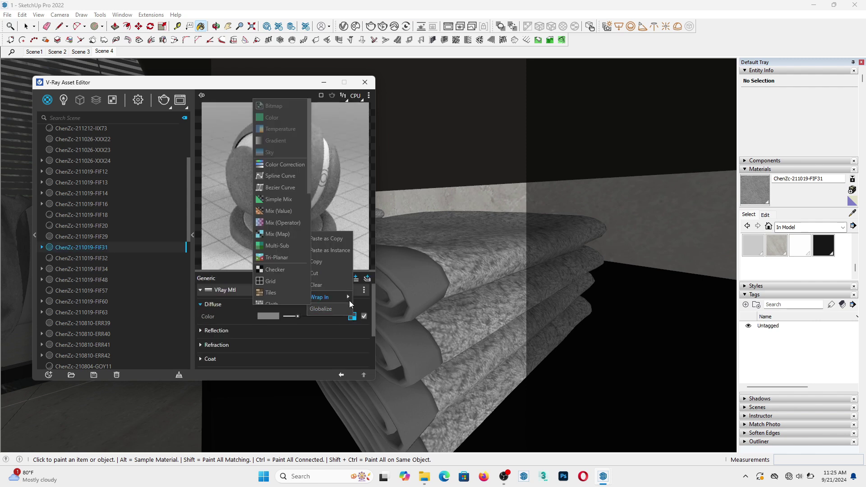
{"action": "scroll", "coordinate": [275, 274], "scroll_direction": "down", "scroll_amount": 2}
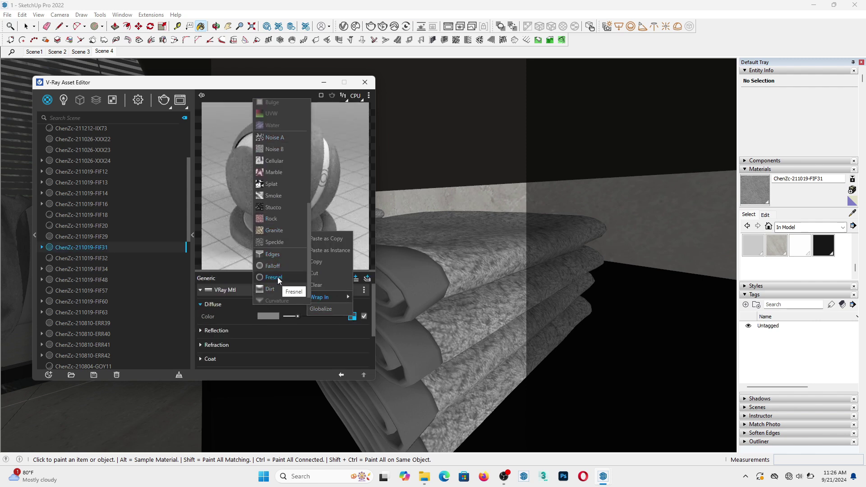
{"action": "left_click", "coordinate": [274, 277]}
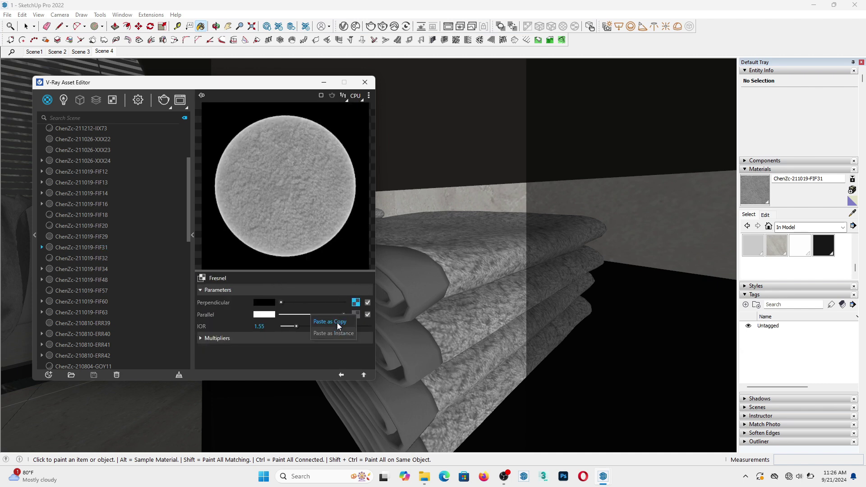
Paste a copy of the towel texture into the Fresnel's Parallel slot and wrap it in a Color Correction using Gain / Gamma / Lift with gain 1.78
{"action": "right_click", "coordinate": [356, 314]}
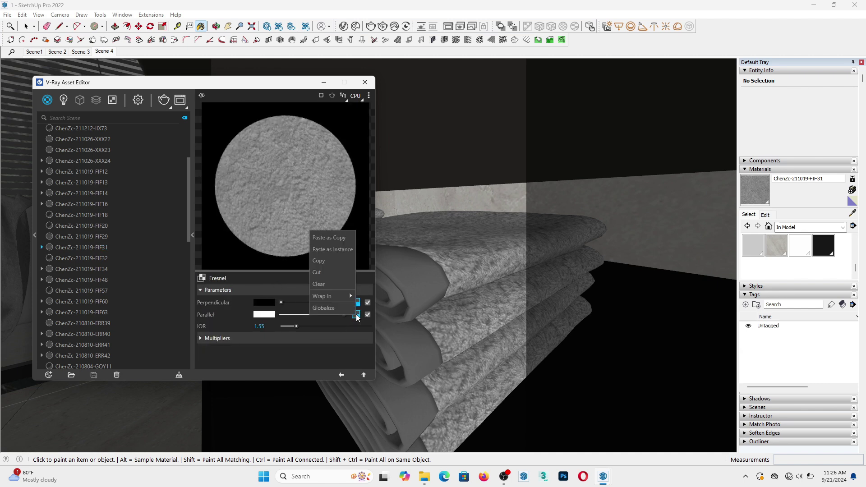
{"action": "left_click", "coordinate": [283, 164]}
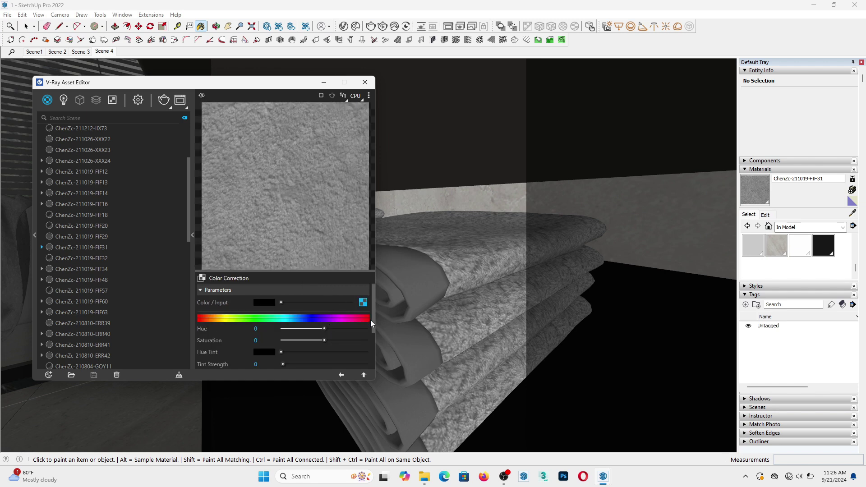
{"action": "scroll", "coordinate": [360, 320], "scroll_direction": "down", "scroll_amount": 2}
{"action": "left_click", "coordinate": [350, 339]}
{"action": "left_click", "coordinate": [342, 363]}
{"action": "left_click_drag", "start_coordinate": [324, 351], "coordinate": [356, 352]}
{"action": "left_click", "coordinate": [341, 374]}
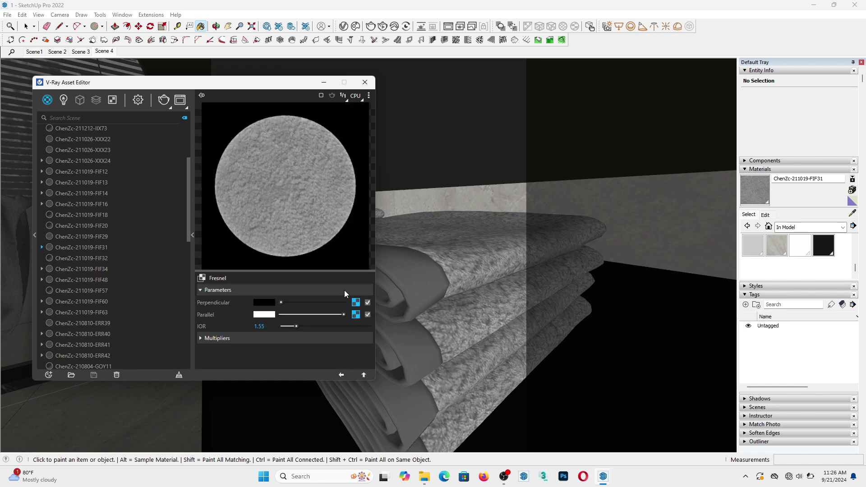
Set the Parallel texture's color correction gamma to 1.46 and return to the material's main settings
{"action": "left_click", "coordinate": [356, 314]}
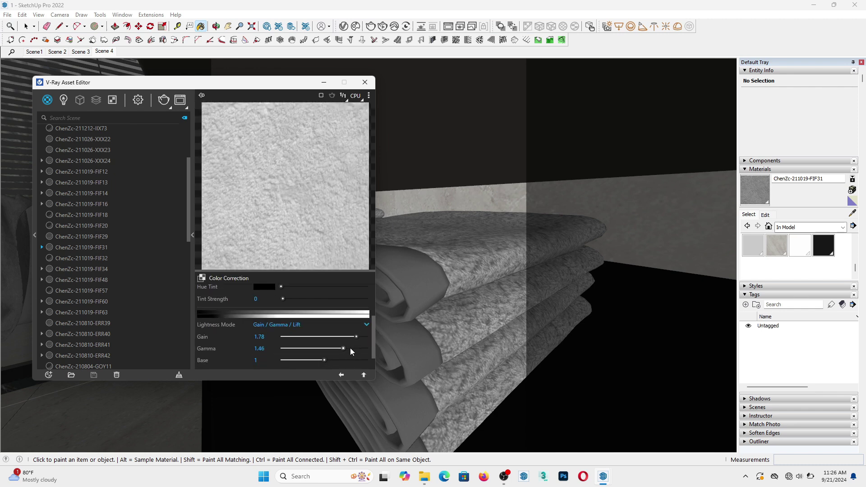
{"action": "left_click", "coordinate": [345, 376]}
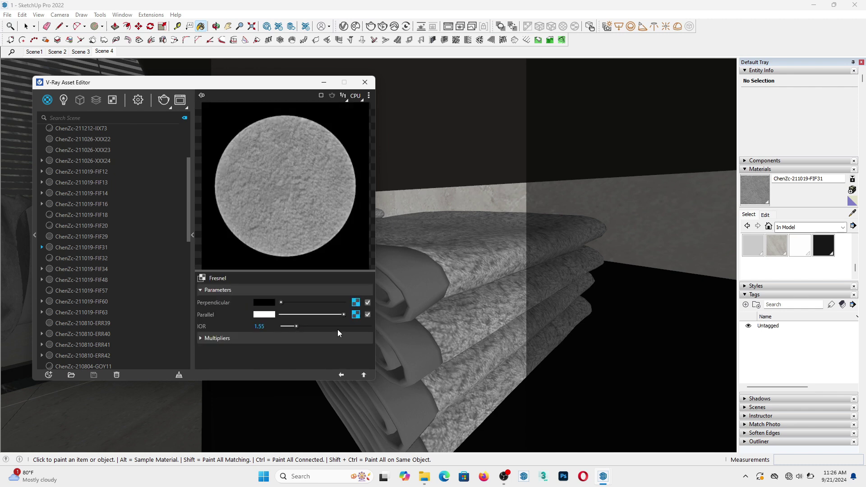
{"action": "left_click", "coordinate": [343, 376]}
Sample the towels' smooth end material, make ChenZc-211019-FIF32 V-Ray editable, and give it a mid-grey reflection color with 0.73 glossiness
{"action": "left_click", "coordinate": [851, 214]}
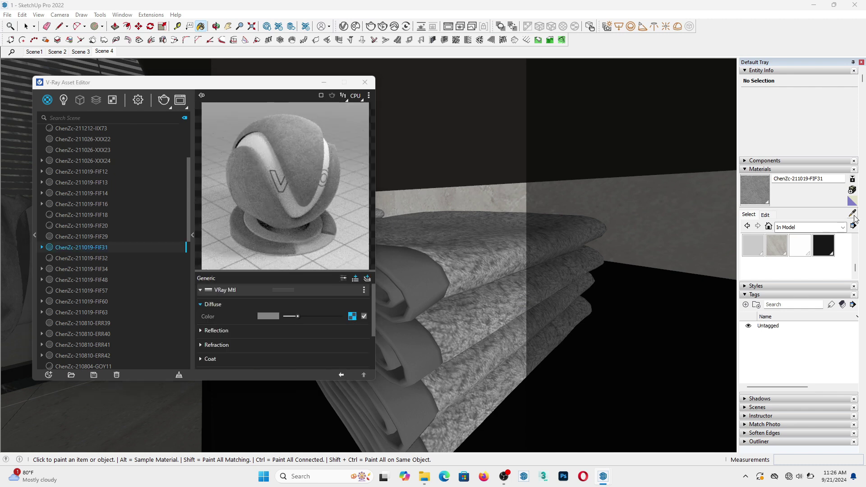
{"action": "left_click", "coordinate": [430, 281]}
{"action": "left_click", "coordinate": [297, 294]}
{"action": "left_click", "coordinate": [354, 316]}
{"action": "left_click", "coordinate": [341, 375]}
{"action": "left_click", "coordinate": [306, 332]}
{"action": "left_click", "coordinate": [303, 342]}
{"action": "left_click", "coordinate": [297, 342]}
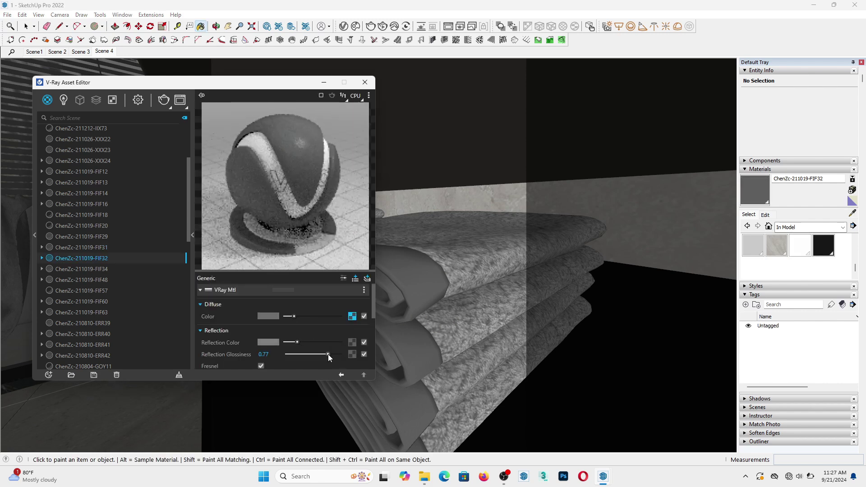
Wrap the diffuse texture of ChenZc-211019-FIF32 in a Color Correction and open its lightness mode options
{"action": "left_click", "coordinate": [351, 317]}
{"action": "left_click", "coordinate": [341, 375]}
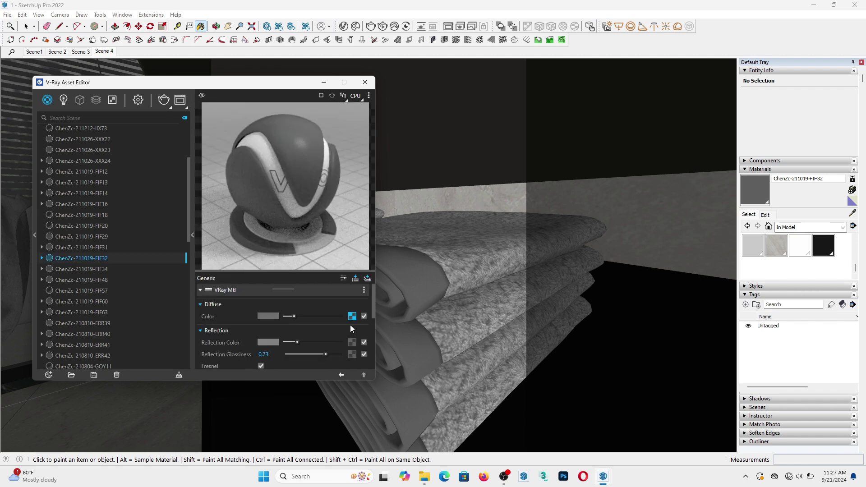
{"action": "right_click", "coordinate": [352, 317]}
{"action": "mouse_move", "coordinate": [339, 299]}
{"action": "left_click", "coordinate": [286, 160]}
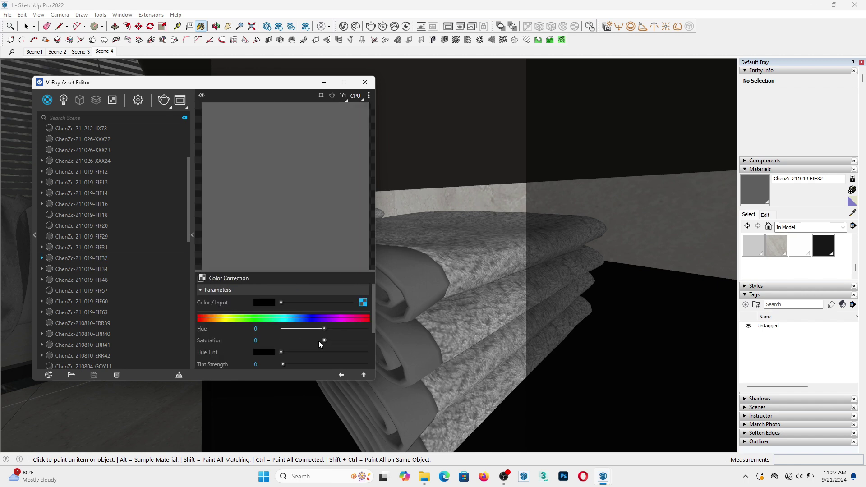
{"action": "scroll", "coordinate": [364, 344], "scroll_direction": "down", "scroll_amount": 2}
{"action": "left_click", "coordinate": [367, 344]}
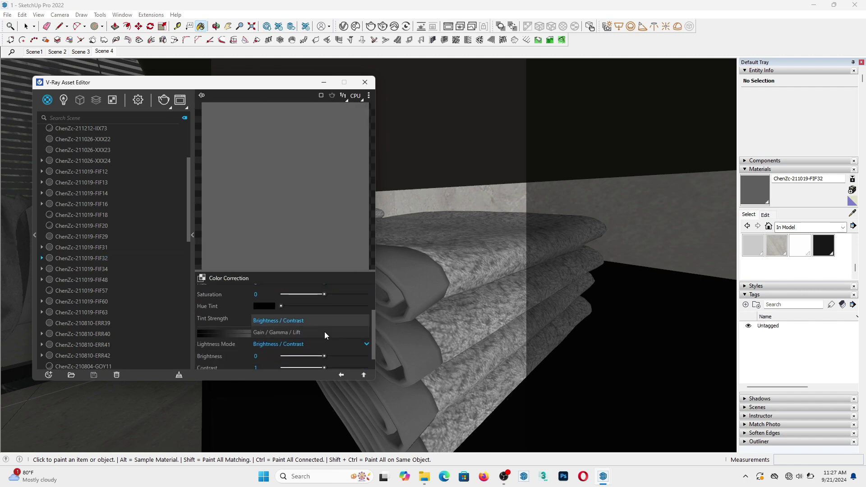
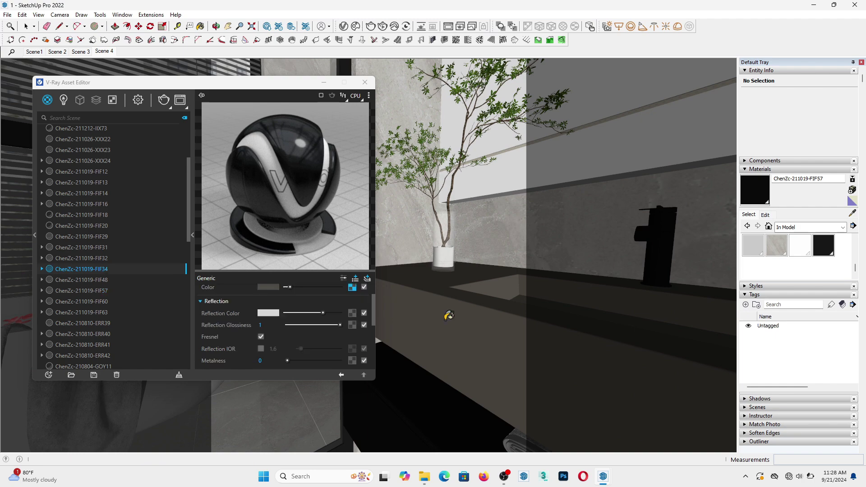
Sample the transparent outer vase's material, ChenZc-210810-ERR39, and examine its reflection settings
{"action": "scroll", "coordinate": [460, 284], "scroll_direction": "up", "scroll_amount": 3}
{"action": "middle_click_drag", "start_coordinate": [459, 284], "coordinate": [450, 337]}
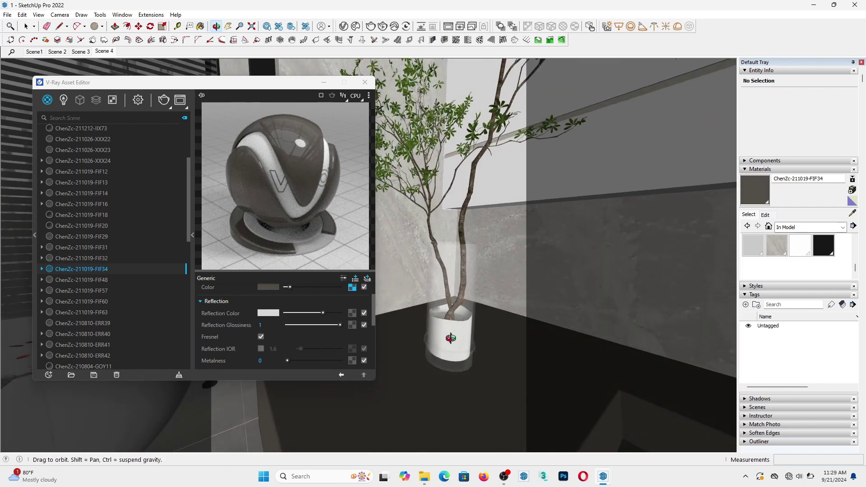
{"action": "left_click", "coordinate": [852, 212]}
{"action": "scroll", "coordinate": [453, 257], "scroll_direction": "up", "scroll_amount": 2}
{"action": "left_click", "coordinate": [453, 257]}
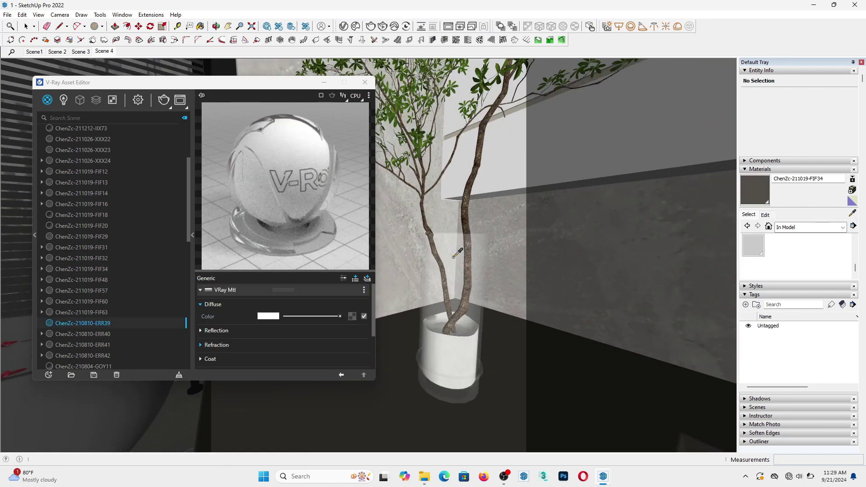
{"action": "left_click", "coordinate": [280, 331]}
Sample the white inner pot's material, ChenZc-210810-ERR41, and set its reflection color to white with a glossiness of about 0.77
{"action": "scroll", "coordinate": [467, 219], "scroll_direction": "up", "scroll_amount": 2}
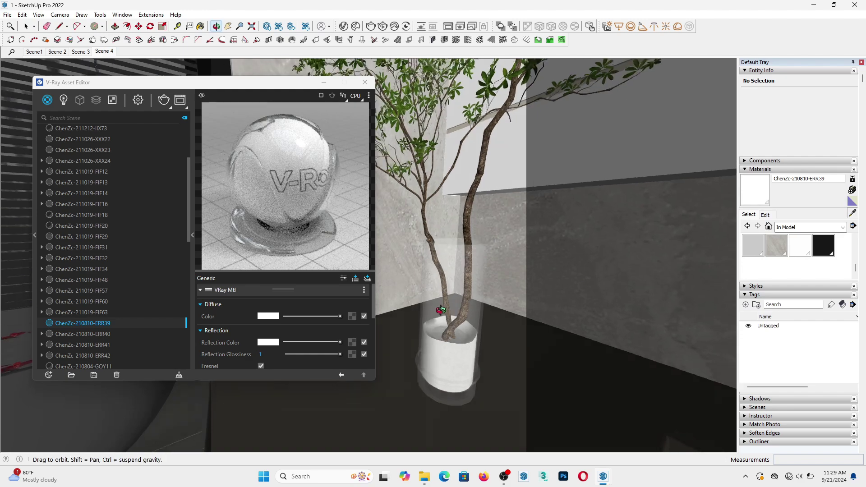
{"action": "mouse_move", "coordinate": [466, 297]}
{"action": "middle_mouse_down"}
{"action": "mouse_move", "coordinate": [434, 311]}
{"action": "mouse_move", "coordinate": [408, 347]}
{"action": "middle_mouse_up"}
{"action": "scroll", "coordinate": [407, 347], "scroll_direction": "up", "scroll_amount": 1}
{"action": "left_click", "coordinate": [406, 346]}
{"action": "left_click", "coordinate": [266, 330]}
{"action": "left_click_drag", "start_coordinate": [284, 342], "coordinate": [342, 342]}
{"action": "left_click_drag", "start_coordinate": [340, 354], "coordinate": [331, 355]}
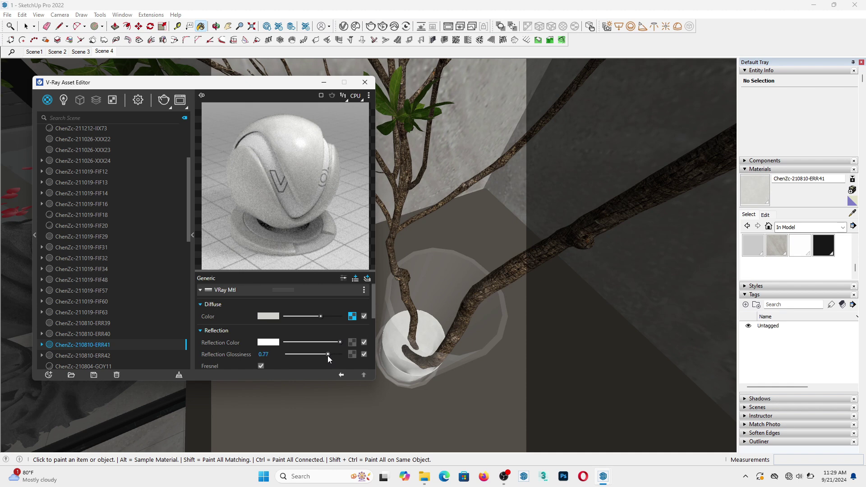
Sample the branch material, ChenZc-210810-ERR40, and set a light grey reflection color with a glossiness of about 0.68
{"action": "left_click", "coordinate": [499, 278], "text": "alt"}
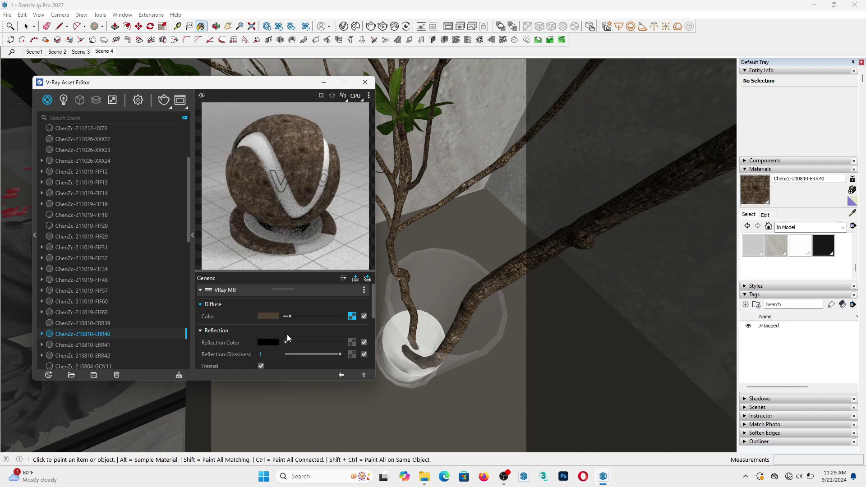
{"action": "left_click_drag", "start_coordinate": [316, 341], "coordinate": [315, 340]}
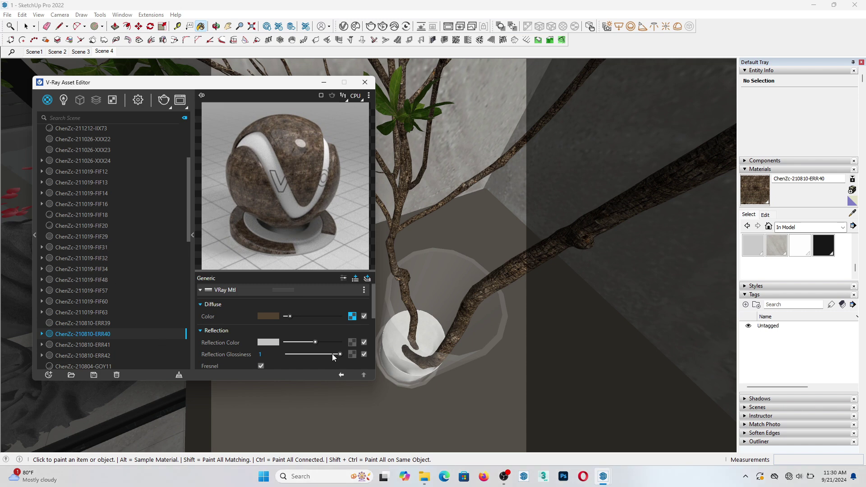
{"action": "left_click_drag", "start_coordinate": [333, 354], "coordinate": [323, 355]}
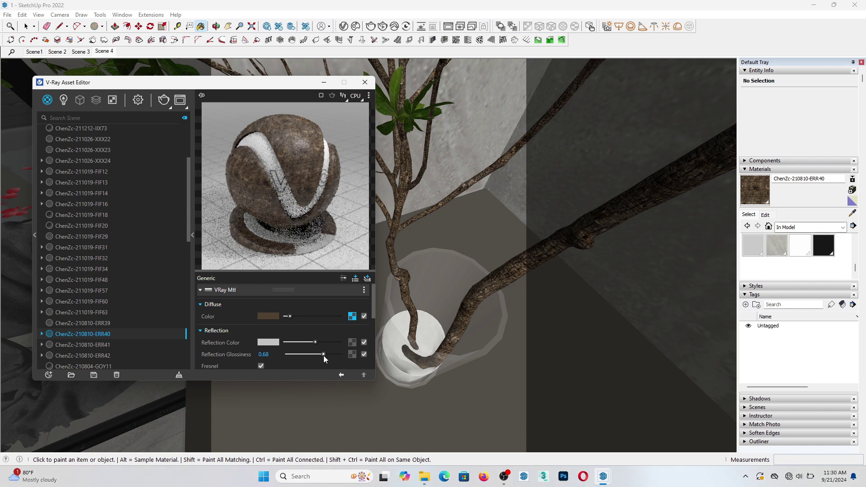
Sample the leaf material, ChenZc-210810-ERR42, give it a light grey reflection color and lower its reflection glossiness
{"action": "left_click", "coordinate": [852, 214]}
{"action": "left_click", "coordinate": [395, 87]}
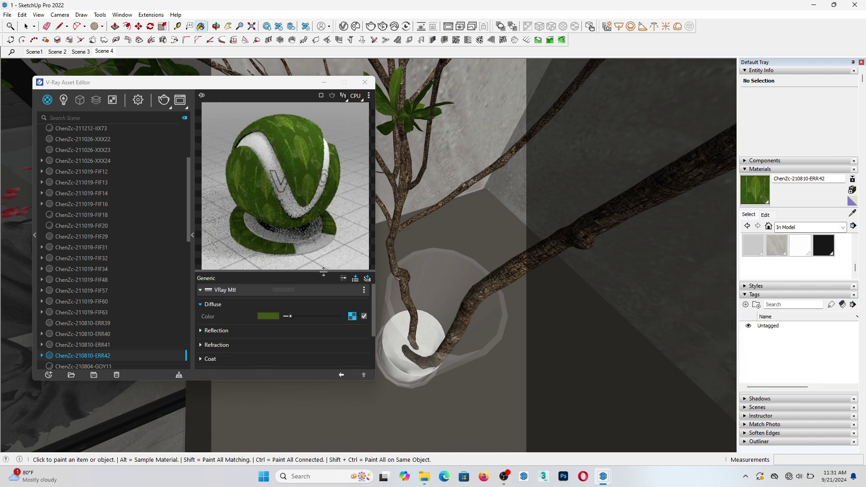
{"action": "left_click", "coordinate": [316, 342]}
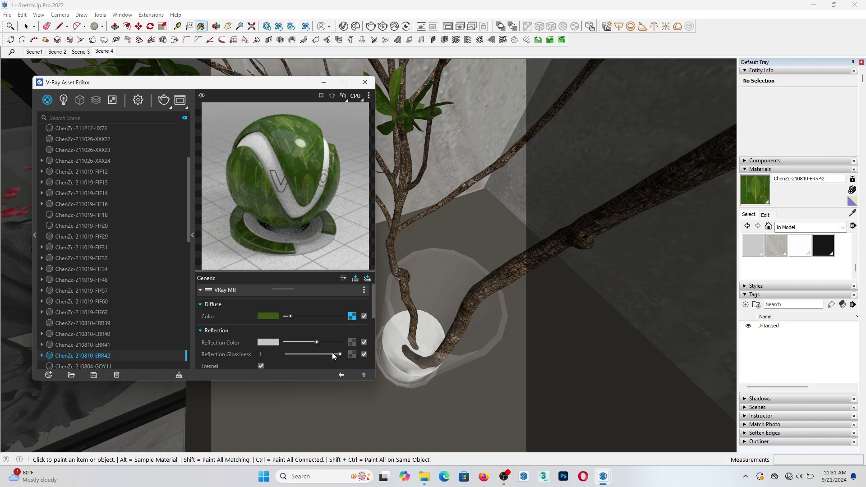
{"action": "left_click", "coordinate": [327, 354]}
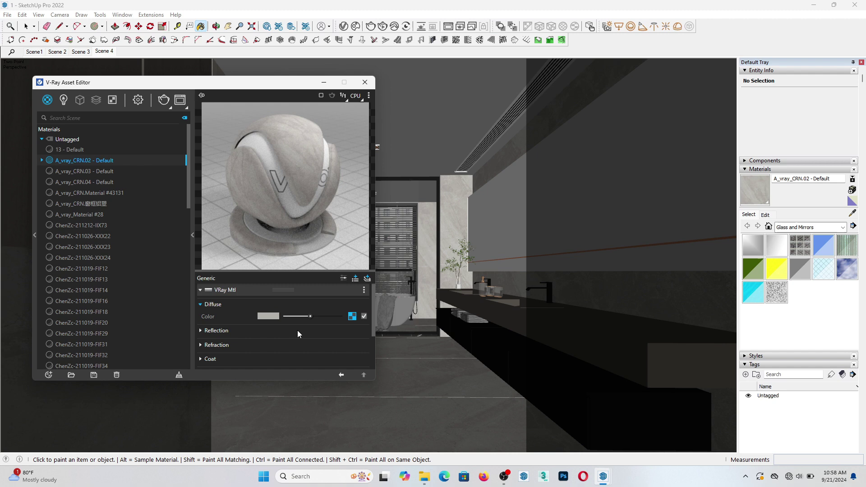
Give A_vray_CRN.02 - Default a near-white reflection color and set its reflection glossiness to 0.87
{"action": "left_click", "coordinate": [297, 331]}
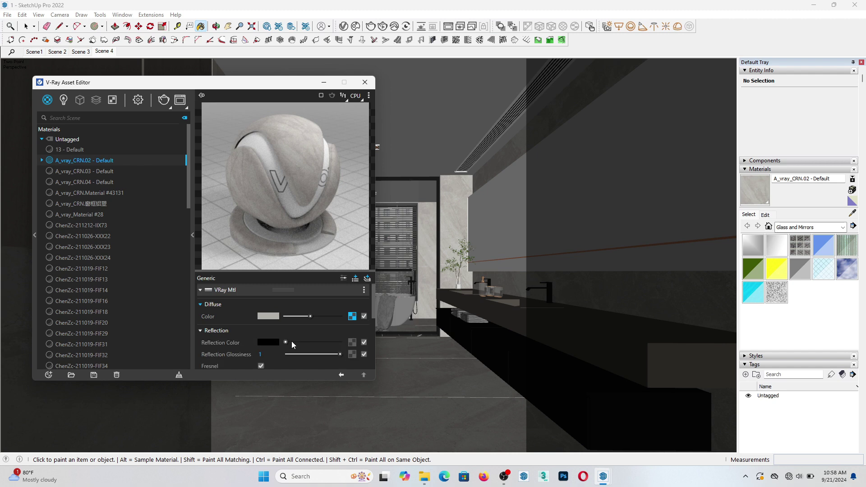
{"action": "left_click", "coordinate": [324, 343]}
{"action": "left_click", "coordinate": [334, 355]}
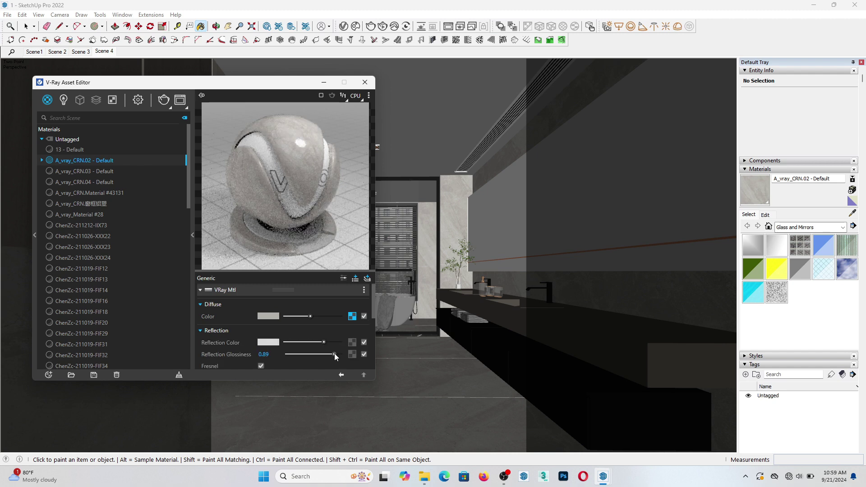
{"action": "left_click", "coordinate": [334, 354]}
{"action": "left_click", "coordinate": [853, 213]}
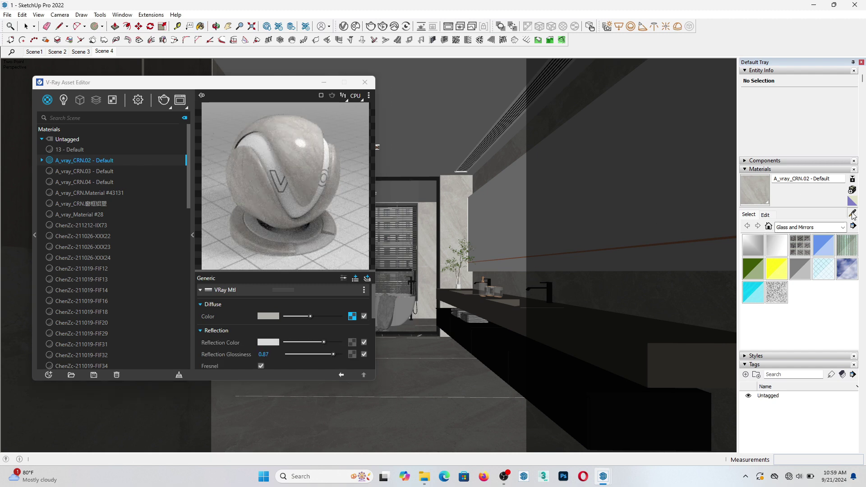
Set the bump mode of A_vray_CRN.02 - Default to Local Space Bump and assign a texture to its bump map
{"action": "left_click", "coordinate": [368, 307]}
{"action": "scroll", "coordinate": [369, 334], "scroll_direction": "down", "scroll_amount": 8}
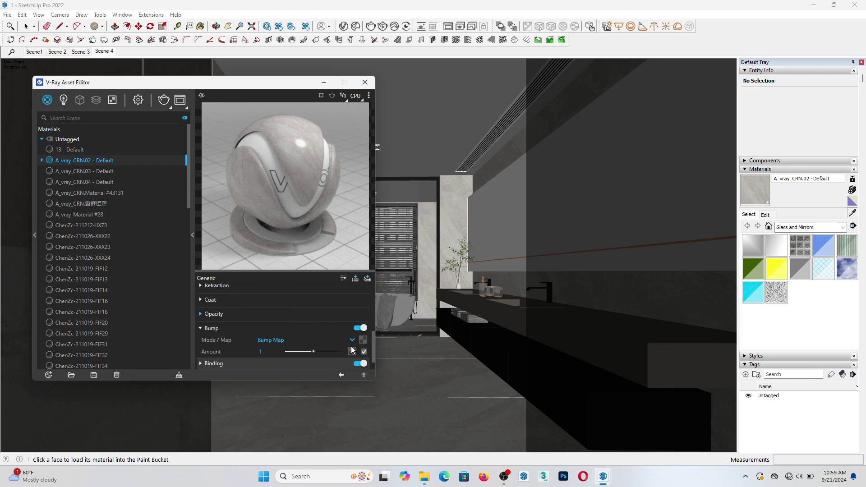
{"action": "left_click", "coordinate": [352, 340]}
{"action": "left_click", "coordinate": [313, 327]}
{"action": "left_click", "coordinate": [363, 340]}
{"action": "scroll", "coordinate": [347, 309], "scroll_direction": "down", "scroll_amount": 5}
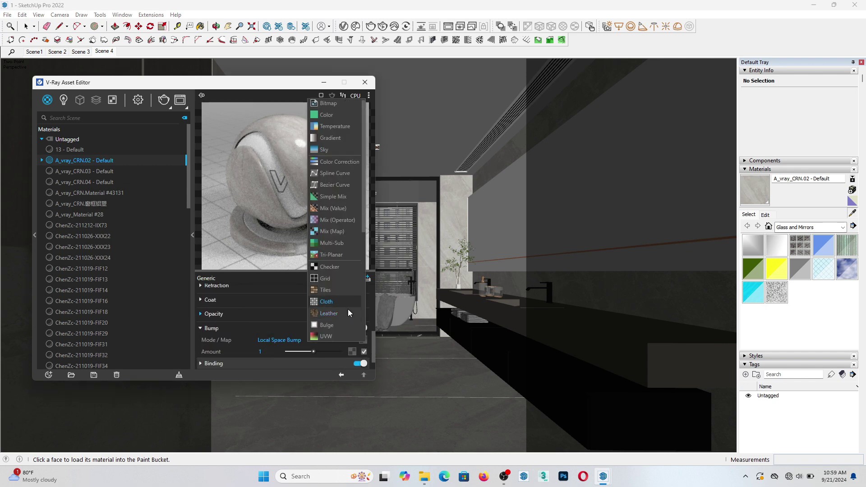
{"action": "left_click", "coordinate": [327, 277]}
{"action": "left_click", "coordinate": [341, 375]}
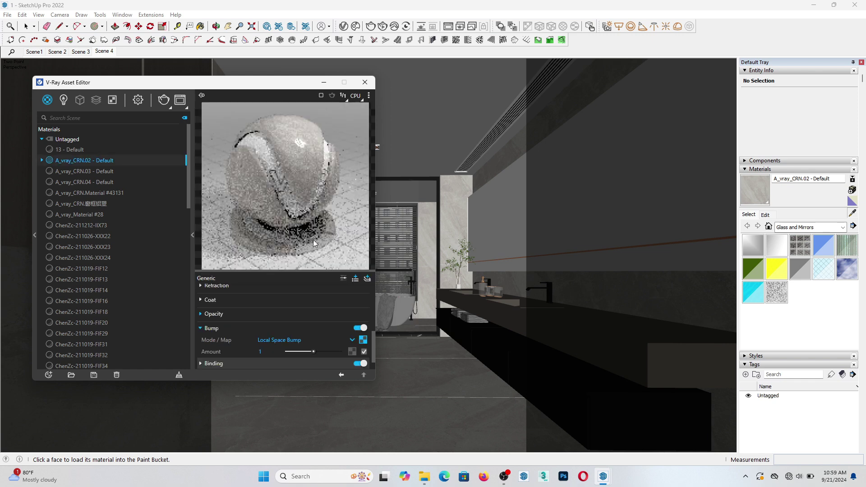
Sample the vanity countertop material, ChenZc-211019-FIF34, and convert it to an editable V-Ray material
{"action": "scroll", "coordinate": [498, 303], "scroll_direction": "up", "scroll_amount": 3}
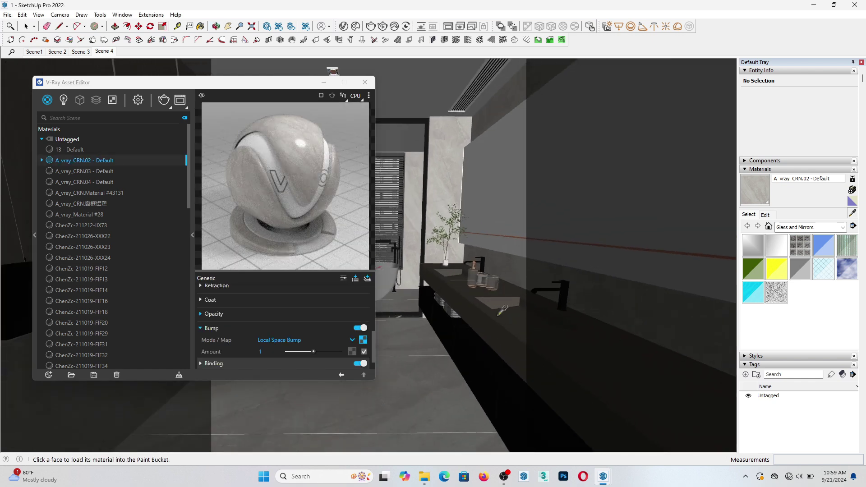
{"action": "middle_click_drag", "start_coordinate": [498, 303], "coordinate": [491, 361]}
{"action": "scroll", "coordinate": [464, 292], "scroll_direction": "up", "scroll_amount": 4}
{"action": "left_click", "coordinate": [486, 310]}
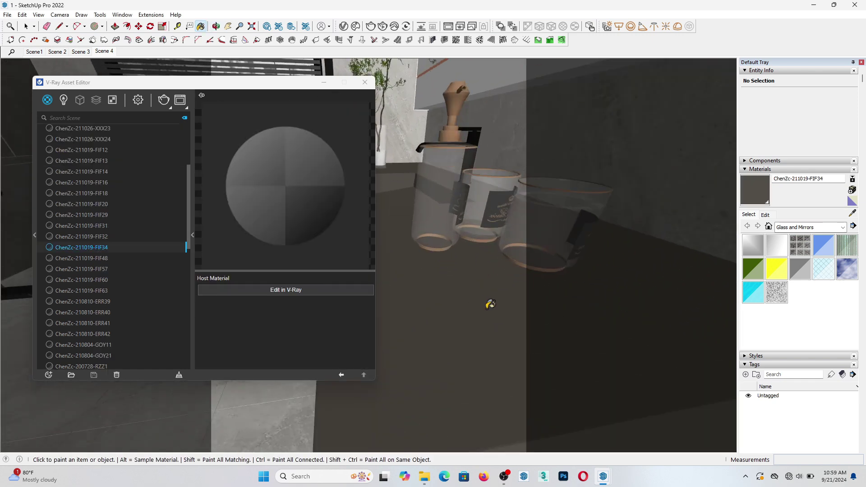
{"action": "left_click", "coordinate": [285, 290]}
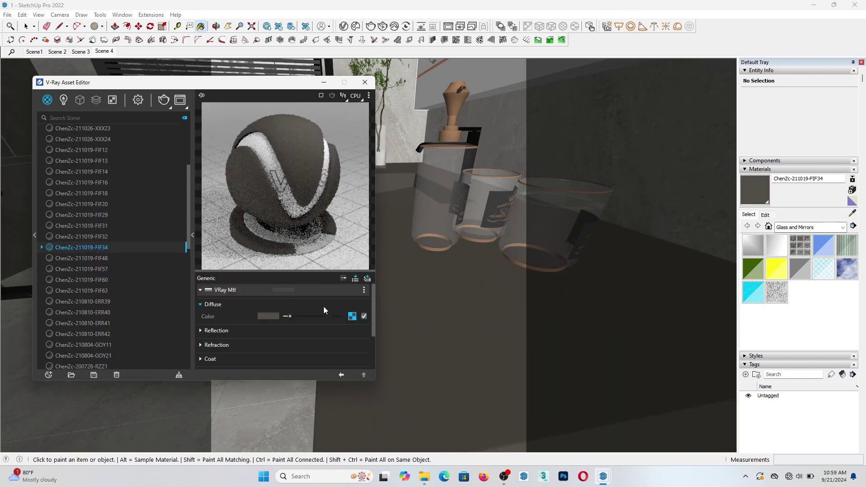
Relink the countertop material's diffuse bitmap to Color_544e48 in the Bathroom (4) textures folder
{"action": "left_click", "coordinate": [352, 317]}
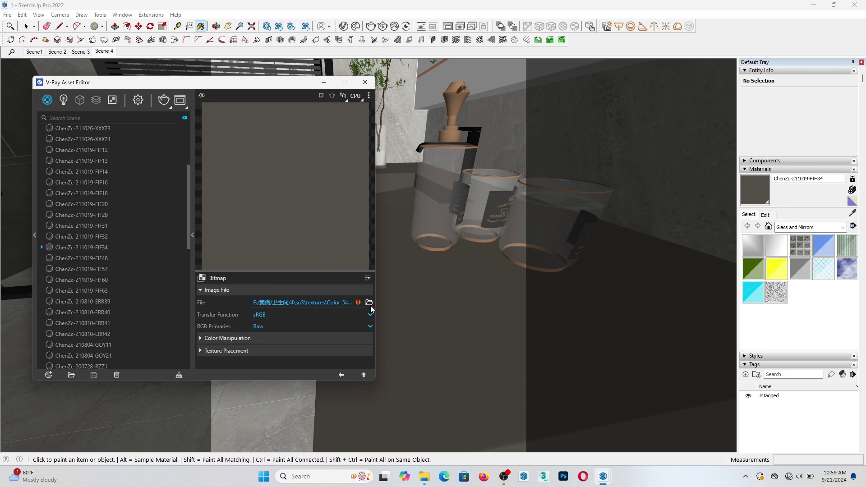
{"action": "left_click", "coordinate": [369, 302]}
{"action": "scroll", "coordinate": [721, 285], "scroll_direction": "down", "scroll_amount": 5}
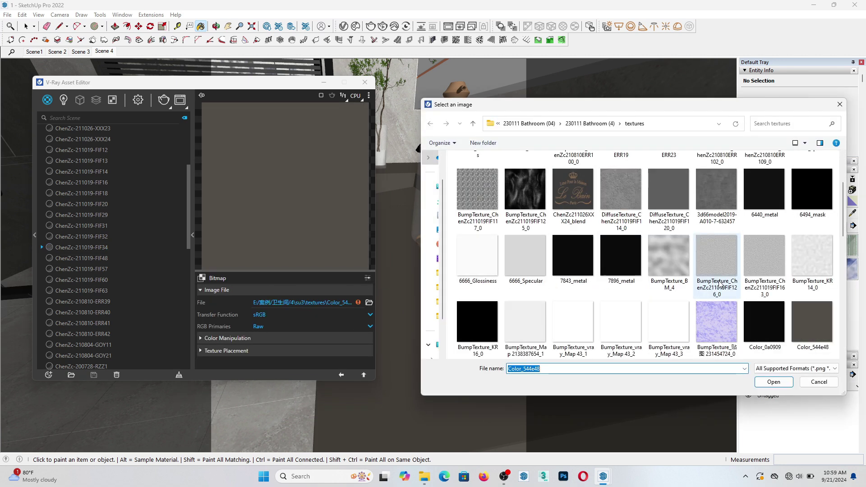
{"action": "scroll", "coordinate": [818, 336], "scroll_direction": "down", "scroll_amount": 3}
{"action": "scroll", "coordinate": [817, 334], "scroll_direction": "down", "scroll_amount": 2}
{"action": "scroll", "coordinate": [817, 336], "scroll_direction": "up", "scroll_amount": 6}
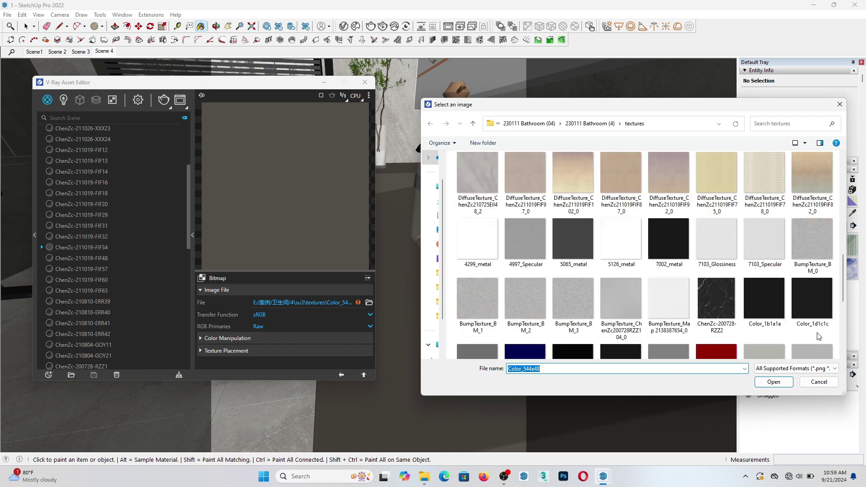
{"action": "scroll", "coordinate": [815, 300], "scroll_direction": "down", "scroll_amount": 3}
{"action": "left_click", "coordinate": [812, 189]}
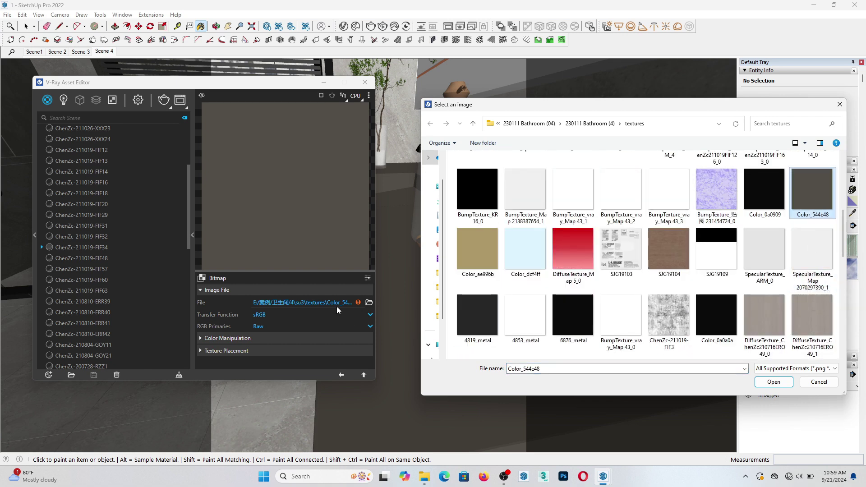
{"action": "left_click", "coordinate": [773, 381]}
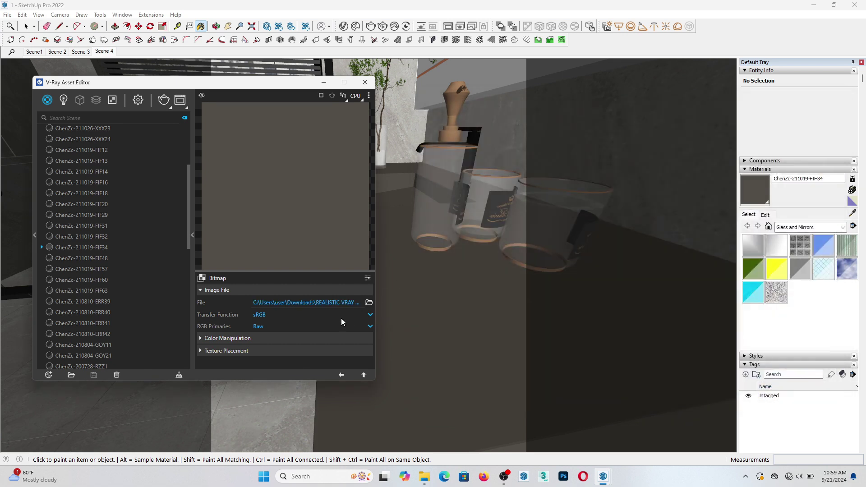
{"action": "left_click", "coordinate": [341, 374]}
Give ChenZc-211019-FIF34 a very light grey reflection color
{"action": "left_click", "coordinate": [269, 332]}
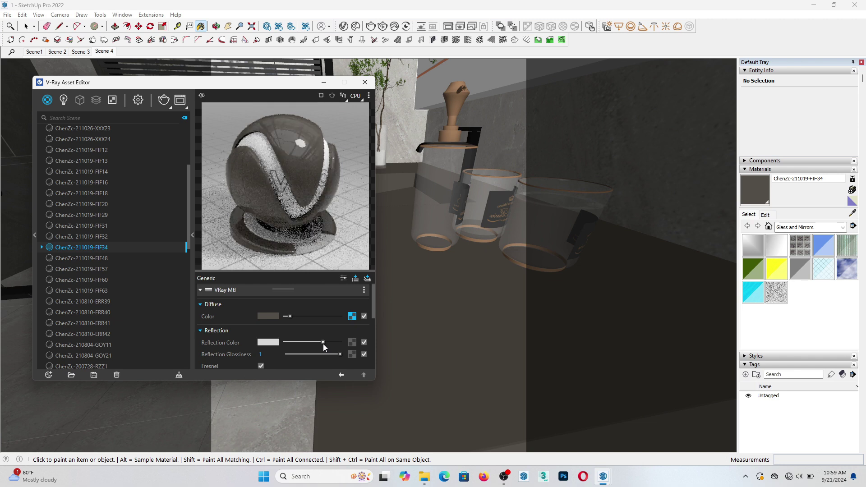
{"action": "mouse_move", "coordinate": [374, 310]}
{"action": "left_mouse_down"}
{"action": "mouse_move", "coordinate": [370, 363]}
{"action": "mouse_move", "coordinate": [375, 316]}
{"action": "left_mouse_up"}
{"action": "left_click", "coordinate": [342, 335]}
Enable Local Space Bump on the countertop material and assign an Edges texture to its bump map
{"action": "scroll", "coordinate": [368, 340], "scroll_direction": "down", "scroll_amount": 5}
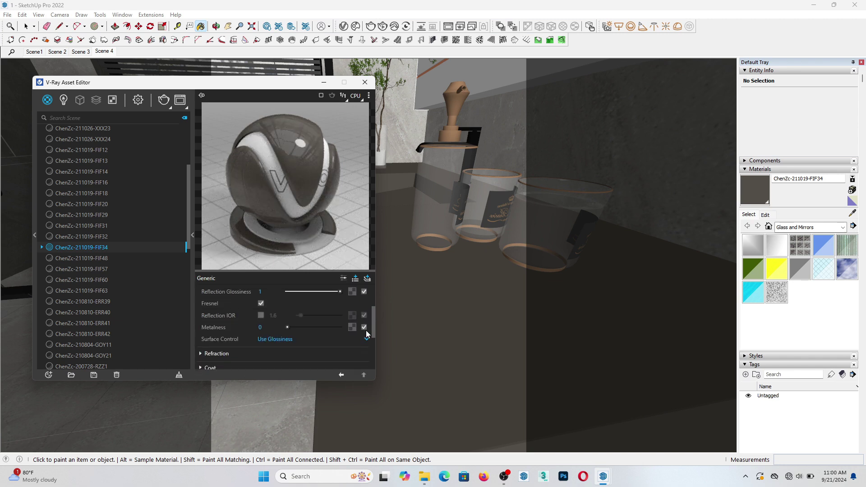
{"action": "left_click", "coordinate": [310, 344]}
{"action": "left_click", "coordinate": [310, 336]}
{"action": "left_click", "coordinate": [363, 346]}
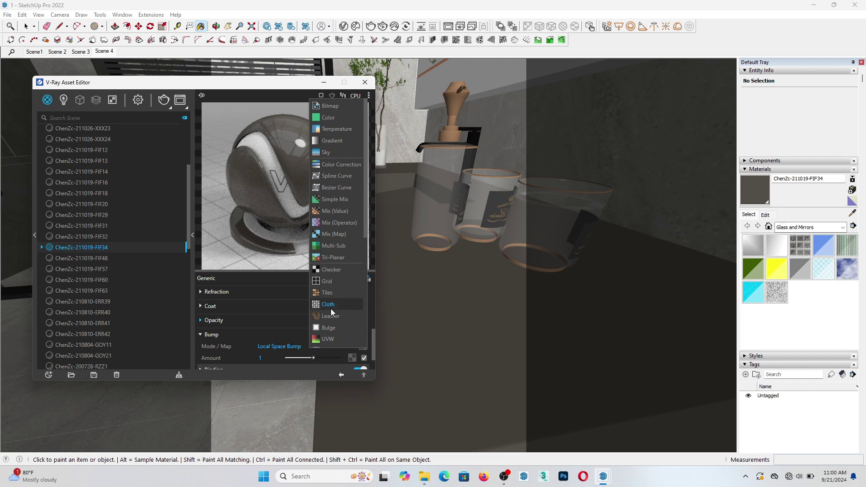
{"action": "scroll", "coordinate": [337, 300], "scroll_direction": "down", "scroll_amount": 5}
{"action": "left_click", "coordinate": [328, 285]}
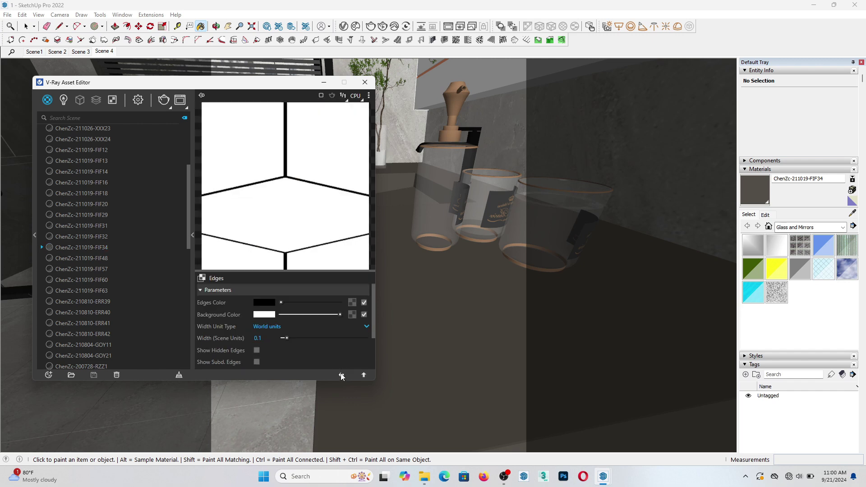
{"action": "left_click", "coordinate": [341, 375]}
{"action": "left_click_drag", "start_coordinate": [372, 339], "coordinate": [377, 305]}
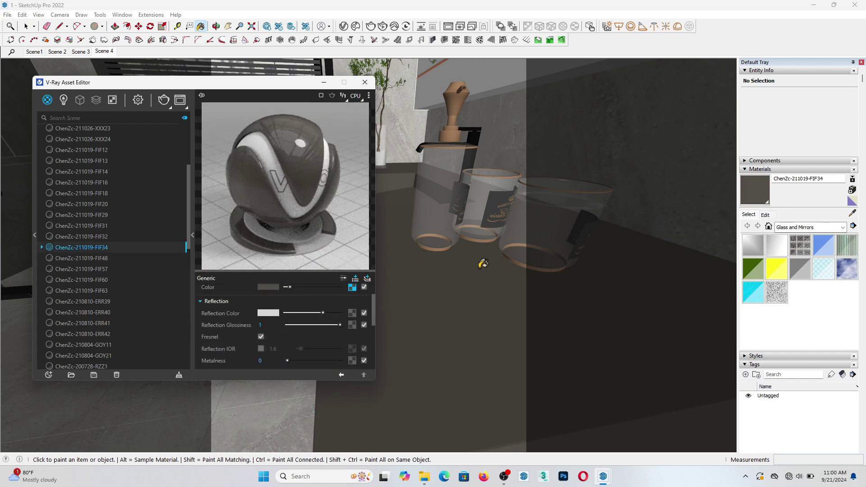
Sample the glass container material, ChenZc-211026-XXX23, make it editable in V-Ray and set its reflection color to white
{"action": "scroll", "coordinate": [483, 264], "scroll_direction": "down", "scroll_amount": 3}
{"action": "left_click", "coordinate": [851, 213]}
{"action": "scroll", "coordinate": [445, 197], "scroll_direction": "up", "scroll_amount": 2}
{"action": "left_click", "coordinate": [446, 196]}
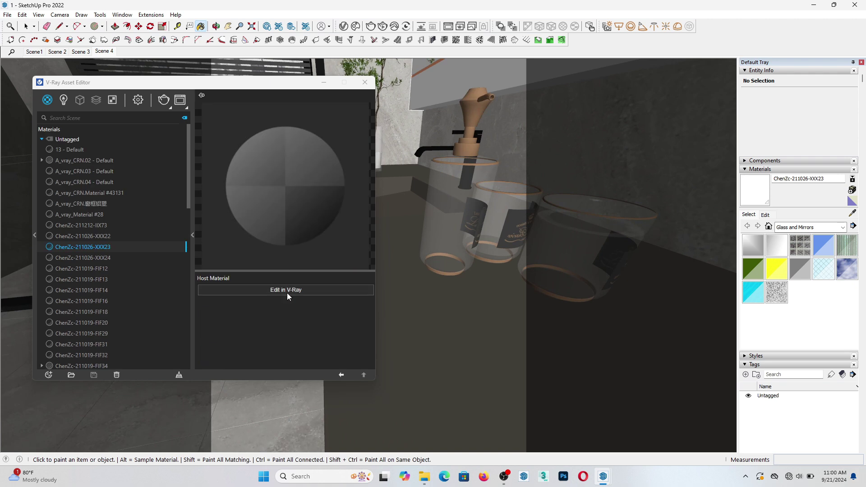
{"action": "left_click", "coordinate": [287, 293]}
{"action": "left_click", "coordinate": [291, 331]}
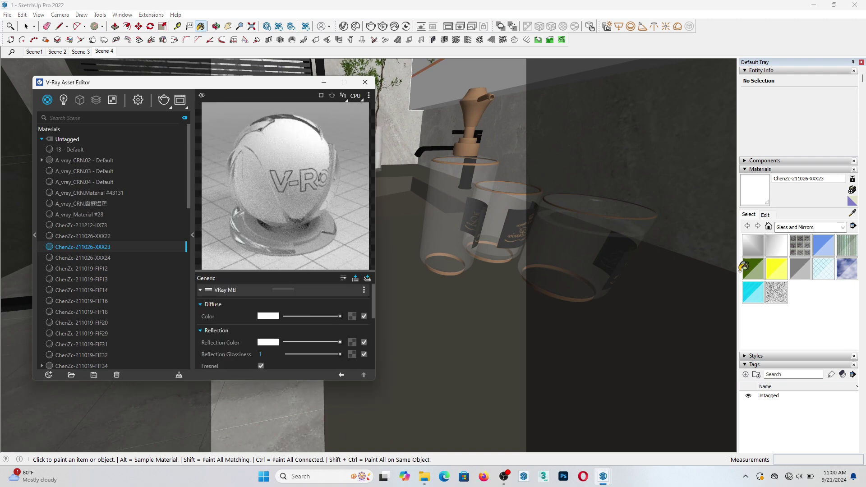
Sample the soap dispenser pump material, ChenZc-211026-XXX22, make it editable in V-Ray and give it a light grey reflection color
{"action": "left_click", "coordinate": [851, 212]}
{"action": "scroll", "coordinate": [474, 132], "scroll_direction": "up", "scroll_amount": 3}
{"action": "left_click", "coordinate": [446, 131]}
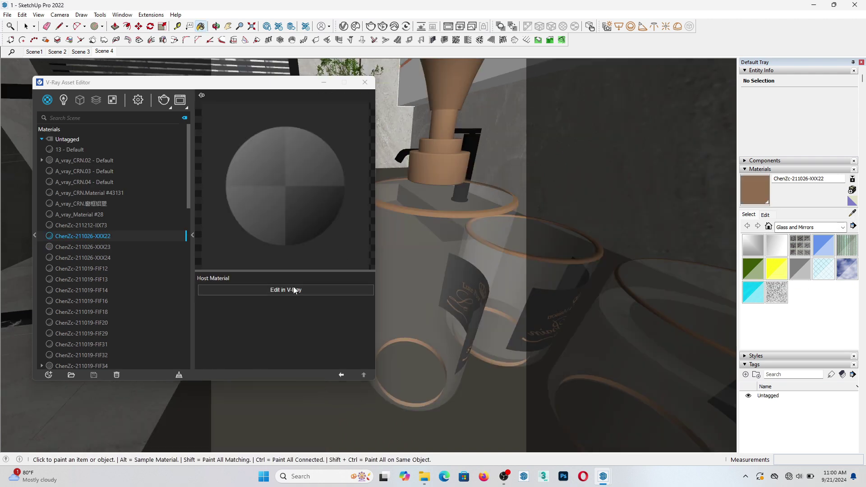
{"action": "left_click", "coordinate": [294, 290]}
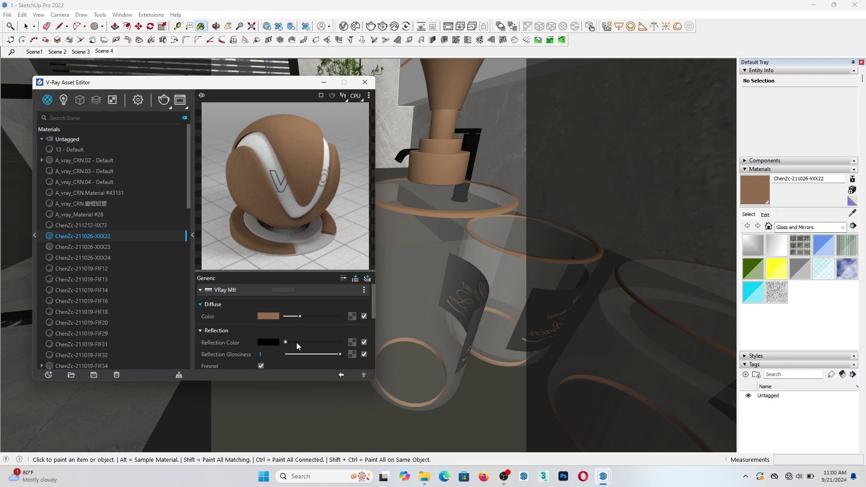
{"action": "left_click_drag", "start_coordinate": [296, 343], "coordinate": [319, 341]}
Set the pump material's metalness to 0.85 and reflection glossiness to 0.9, and brighten its reflection color slightly
{"action": "scroll", "coordinate": [375, 296], "scroll_direction": "down", "scroll_amount": 5}
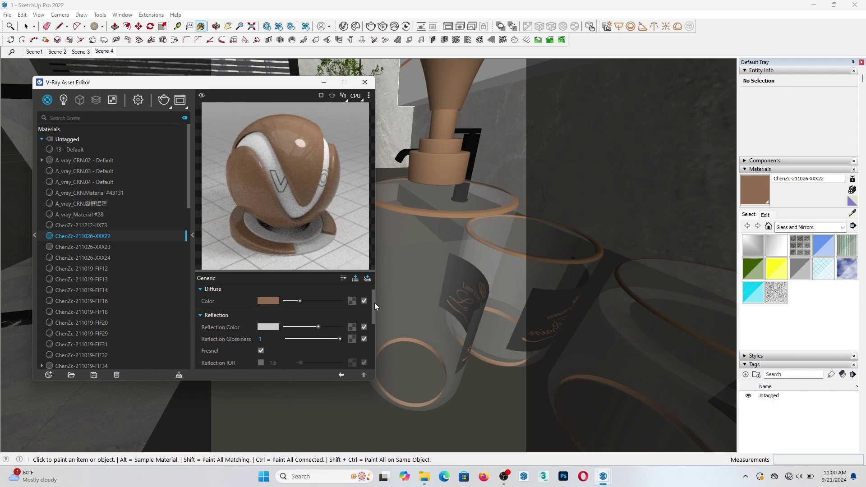
{"action": "left_click", "coordinate": [365, 337]}
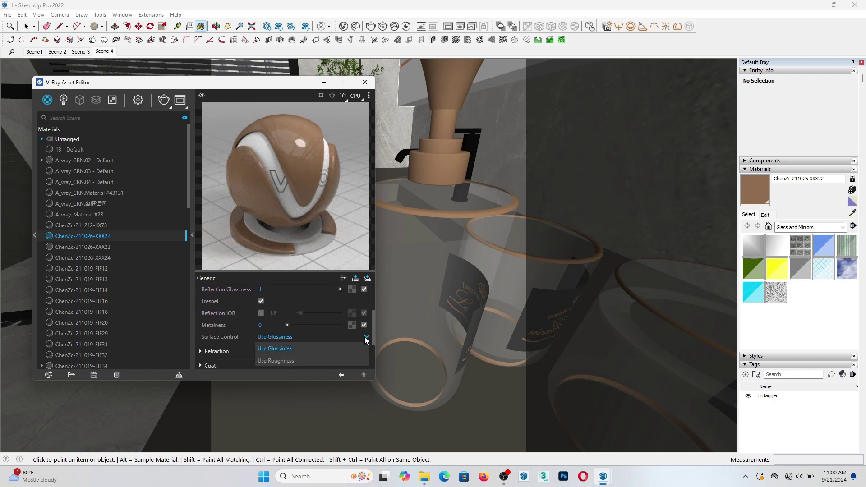
{"action": "left_click_drag", "start_coordinate": [372, 327], "coordinate": [373, 323]}
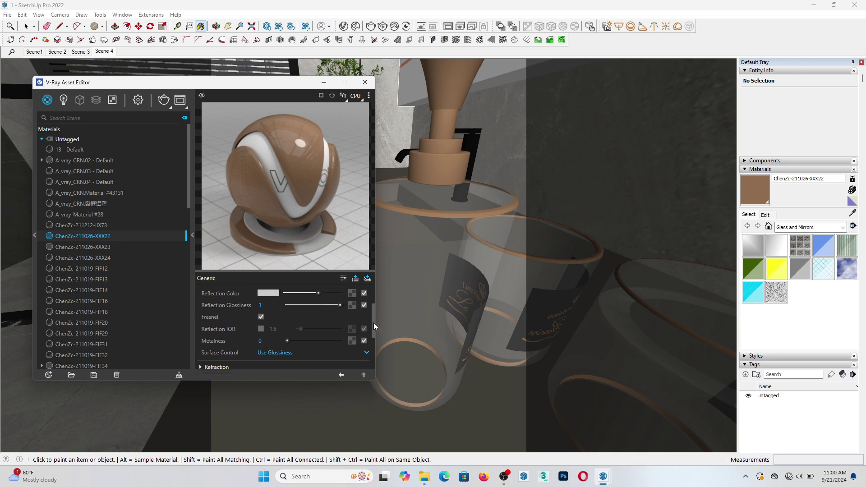
{"action": "left_click_drag", "start_coordinate": [337, 345], "coordinate": [332, 341]}
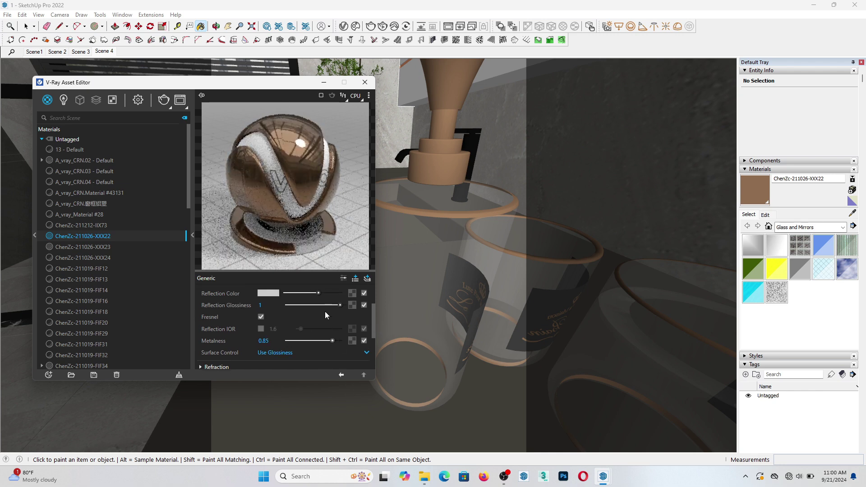
{"action": "left_click_drag", "start_coordinate": [317, 293], "coordinate": [335, 305]}
Sample the label material on the glass containers, ChenZc-211026-XXX24, and convert it to an editable V-Ray material
{"action": "scroll", "coordinate": [492, 333], "scroll_direction": "down", "scroll_amount": 2}
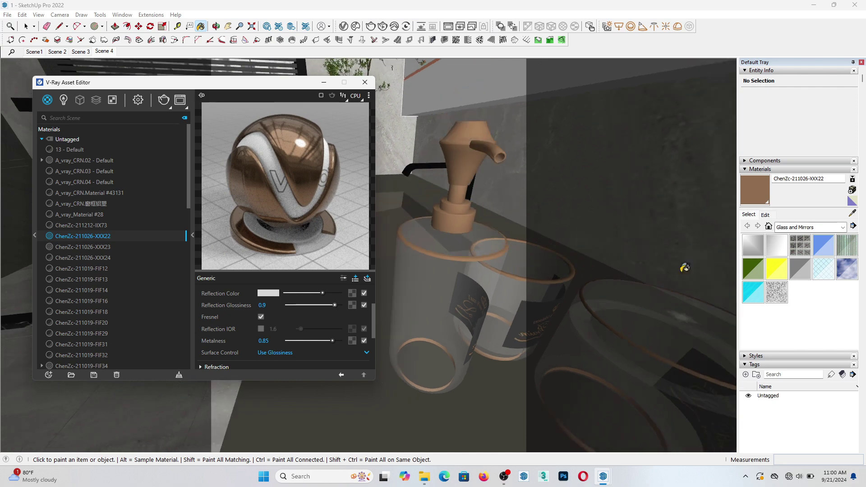
{"action": "left_click", "coordinate": [852, 214]}
{"action": "scroll", "coordinate": [522, 225], "scroll_direction": "down", "scroll_amount": 2}
{"action": "scroll", "coordinate": [478, 305], "scroll_direction": "down", "scroll_amount": 1}
{"action": "middle_click_drag", "start_coordinate": [561, 306], "coordinate": [456, 295]}
{"action": "left_click", "coordinate": [451, 297]}
{"action": "left_click", "coordinate": [301, 293]}
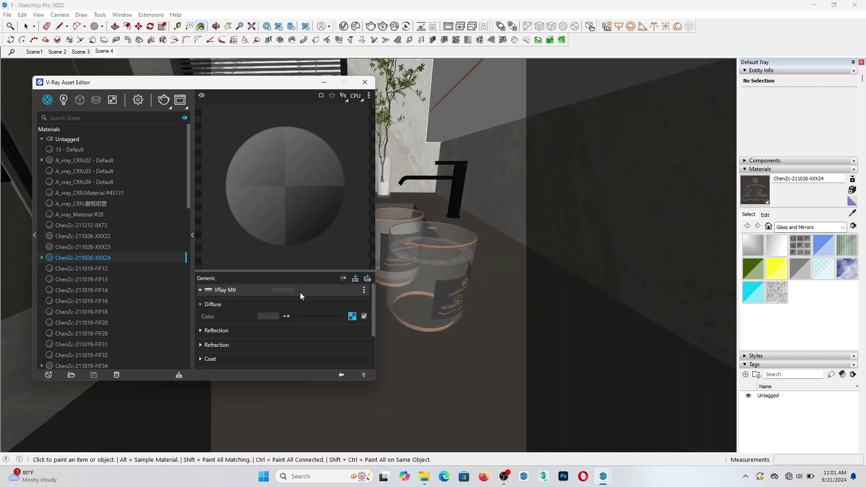
Relink the label material's diffuse bitmap to ChenZc211026XXX24_blend and set a mid-grey reflection color
{"action": "left_click", "coordinate": [352, 316]}
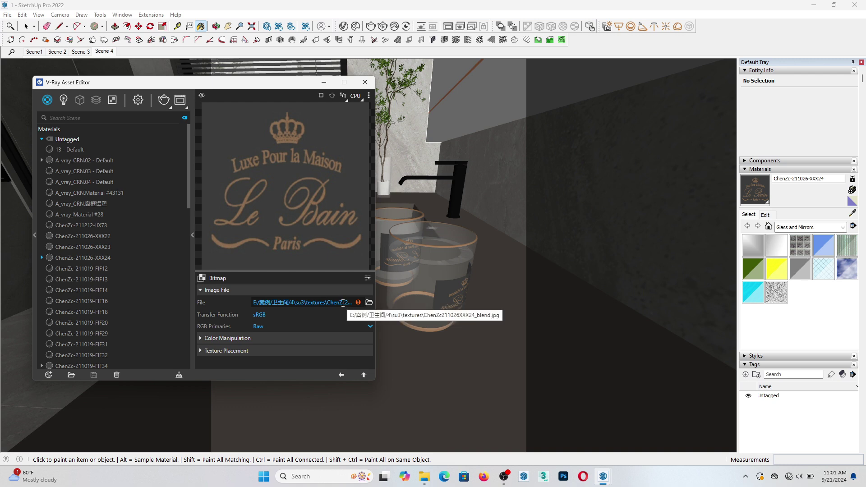
{"action": "left_click", "coordinate": [369, 302]}
{"action": "left_click", "coordinate": [574, 260]}
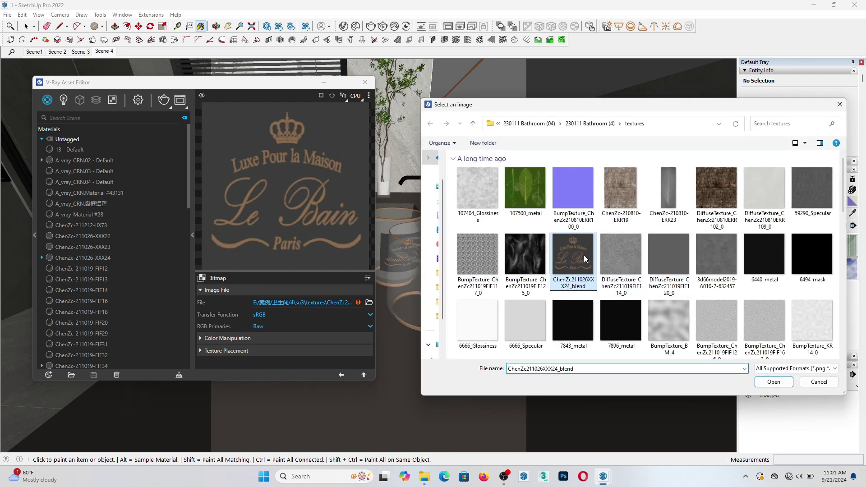
{"action": "left_click", "coordinate": [771, 380]}
{"action": "left_click", "coordinate": [341, 374]}
{"action": "left_click", "coordinate": [294, 331]}
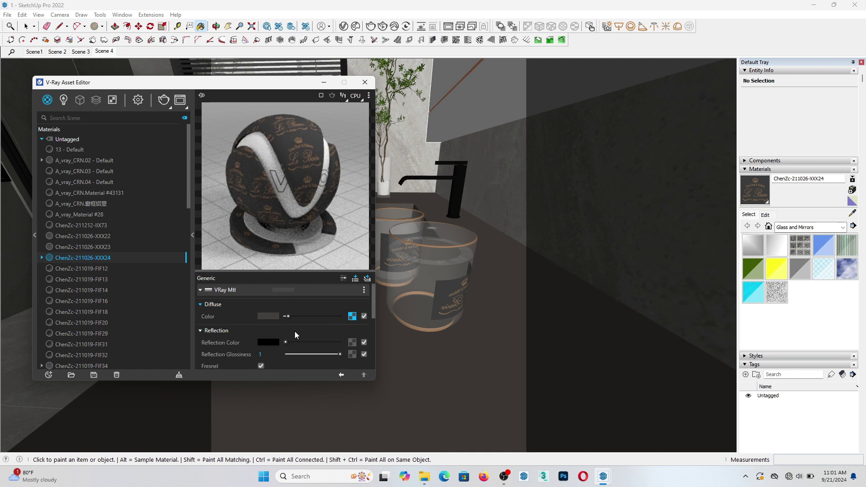
{"action": "left_click_drag", "start_coordinate": [285, 342], "coordinate": [306, 342]}
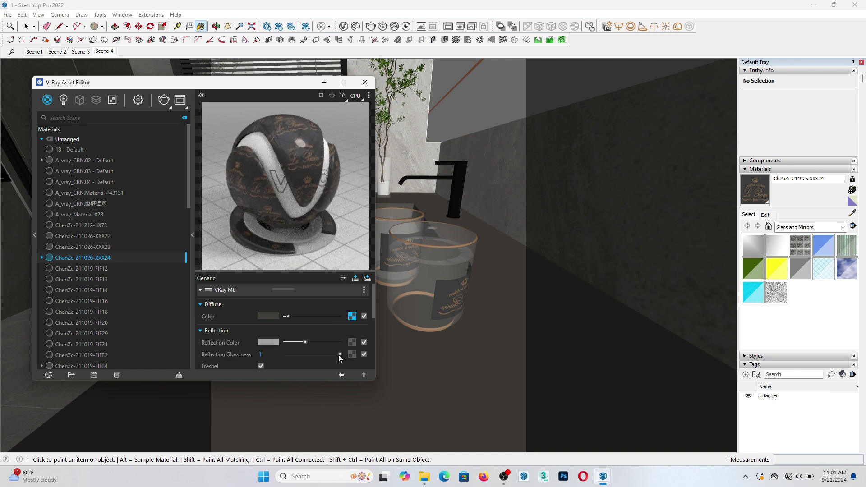
Sample the black faucet material, ChenZc-211019-FIF60, make it editable in V-Ray and relink its diffuse bitmap to Color_0a0a0a
{"action": "scroll", "coordinate": [502, 288], "scroll_direction": "down", "scroll_amount": 3}
{"action": "mouse_move", "coordinate": [420, 198]}
{"action": "middle_mouse_down"}
{"action": "mouse_move", "coordinate": [464, 215]}
{"action": "mouse_move", "coordinate": [468, 321]}
{"action": "middle_mouse_up"}
{"action": "scroll", "coordinate": [468, 321], "scroll_direction": "up", "scroll_amount": 2}
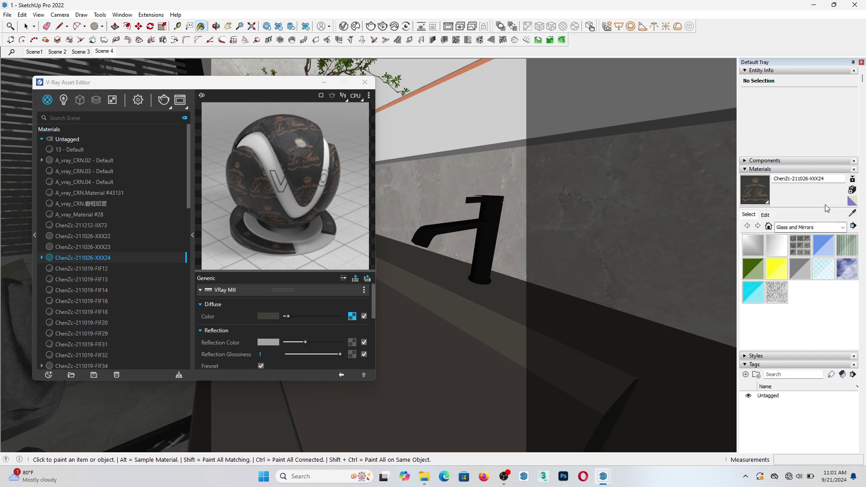
{"action": "left_click", "coordinate": [492, 220], "text": "alt"}
{"action": "left_click", "coordinate": [287, 291]}
{"action": "left_click", "coordinate": [344, 312]}
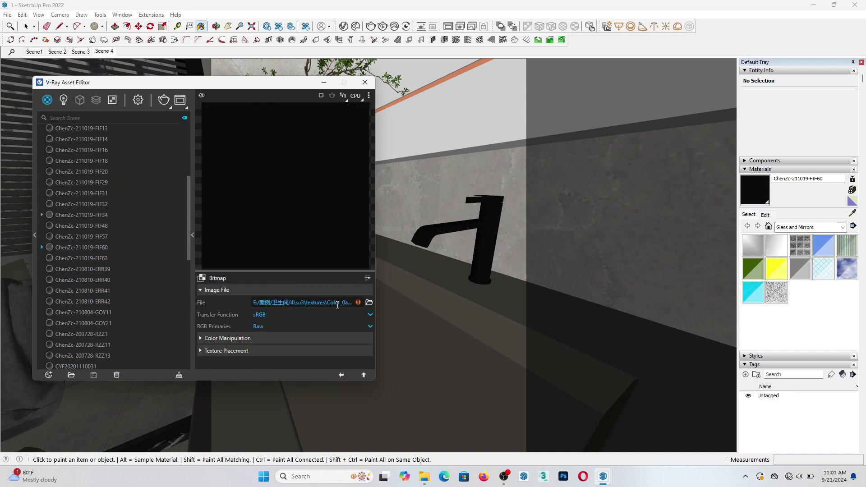
{"action": "left_click", "coordinate": [369, 302]}
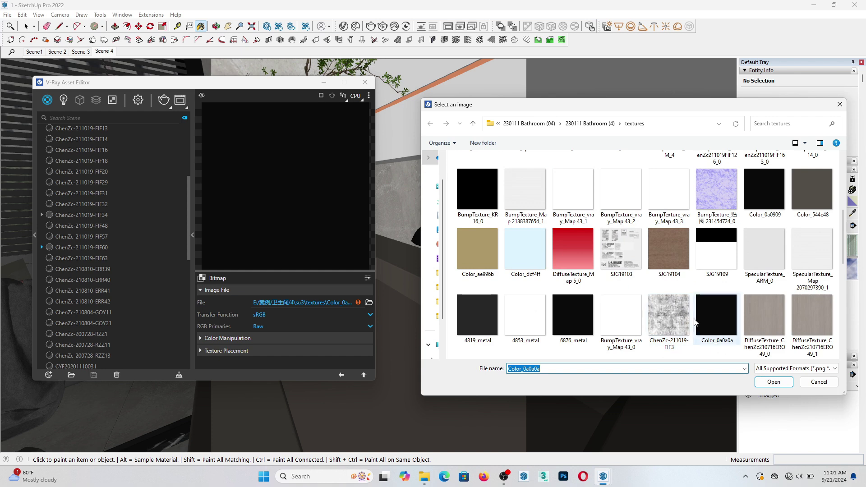
{"action": "double_click", "coordinate": [717, 322]}
{"action": "left_click", "coordinate": [340, 375]}
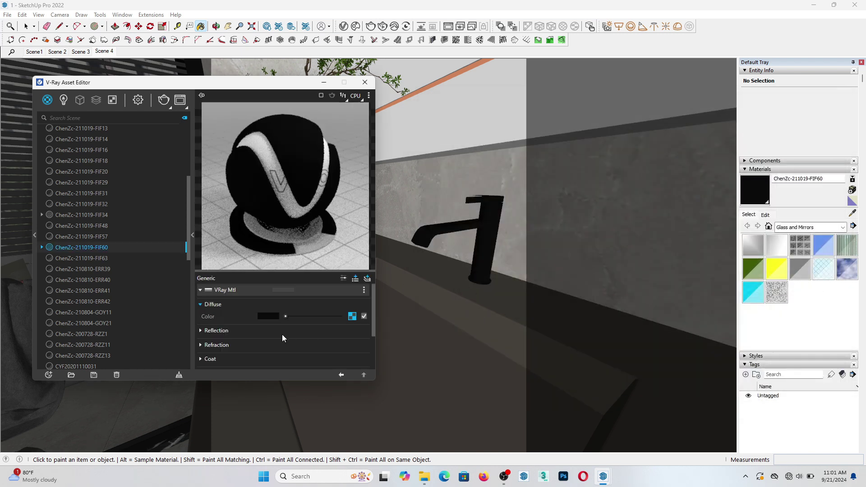
Set the faucet material's metalness to 0.71, give it a grey reflection color, turn off Fresnel and slightly lower its reflection glossiness
{"action": "left_click", "coordinate": [283, 332]}
{"action": "scroll", "coordinate": [316, 349], "scroll_direction": "down", "scroll_amount": 2}
{"action": "left_click", "coordinate": [325, 345]}
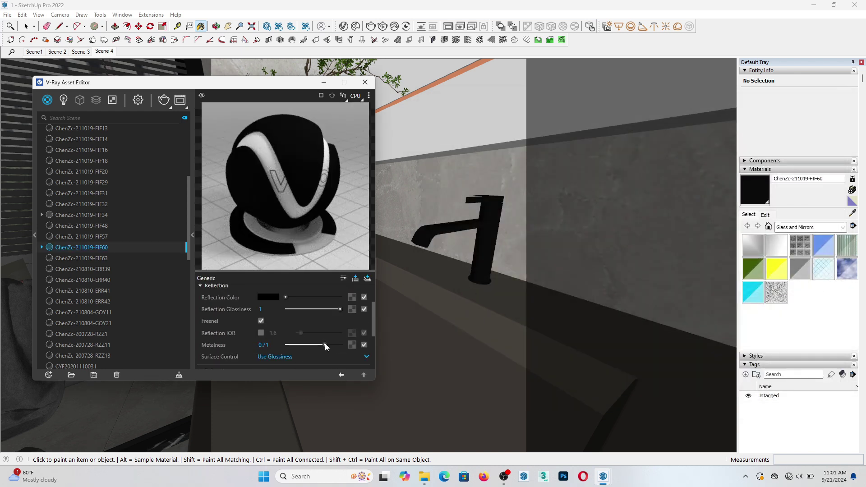
{"action": "left_click_drag", "start_coordinate": [307, 298], "coordinate": [296, 298]}
{"action": "left_click", "coordinate": [261, 320]}
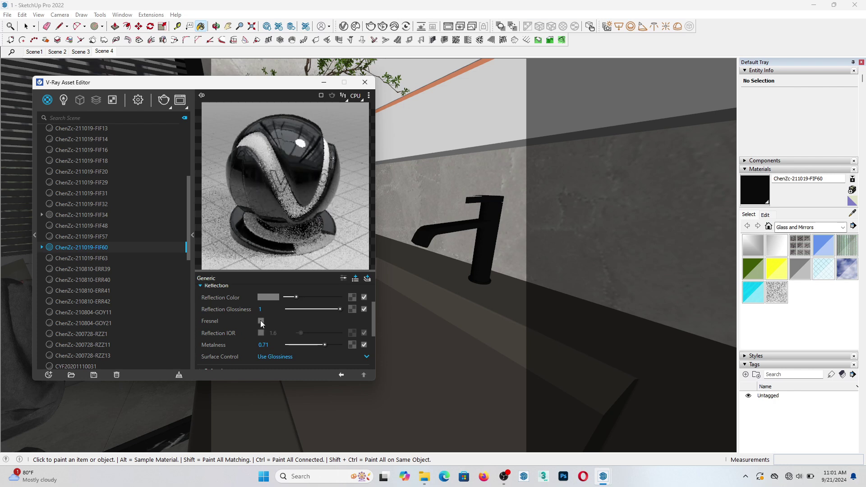
{"action": "left_click", "coordinate": [334, 309]}
{"action": "left_click_drag", "start_coordinate": [333, 309], "coordinate": [334, 309]}
Sample the mirror material above the basin, ChenZc-211019-FIF48, make it editable in V-Ray and give it a white reflection color
{"action": "middle_click_drag", "start_coordinate": [526, 292], "coordinate": [471, 291]}
{"action": "left_click", "coordinate": [850, 213]}
{"action": "left_click", "coordinate": [503, 248], "text": "alt"}
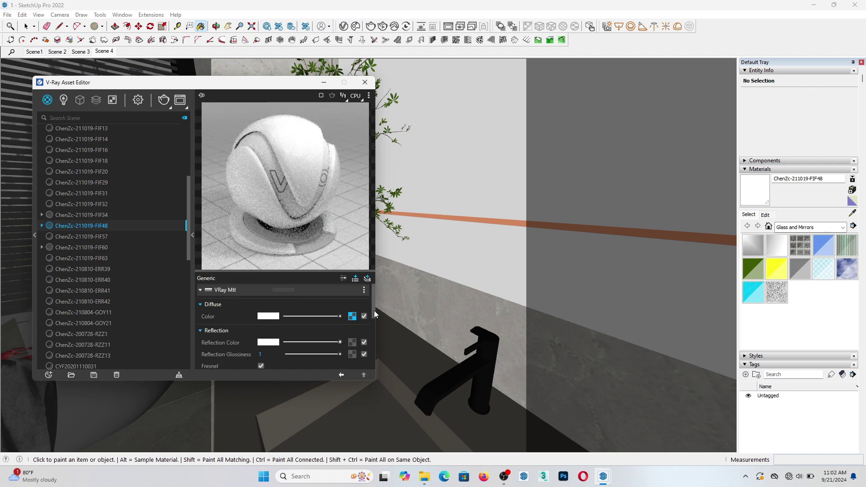
Keep Fresnel on for the mirror material and set a custom reflection IOR of 999
{"action": "left_click_drag", "start_coordinate": [375, 310], "coordinate": [371, 325]}
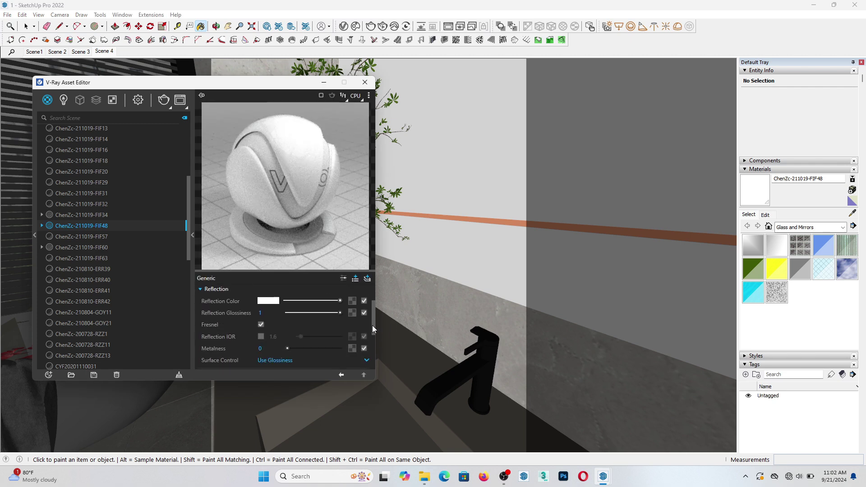
{"action": "left_click", "coordinate": [261, 322]}
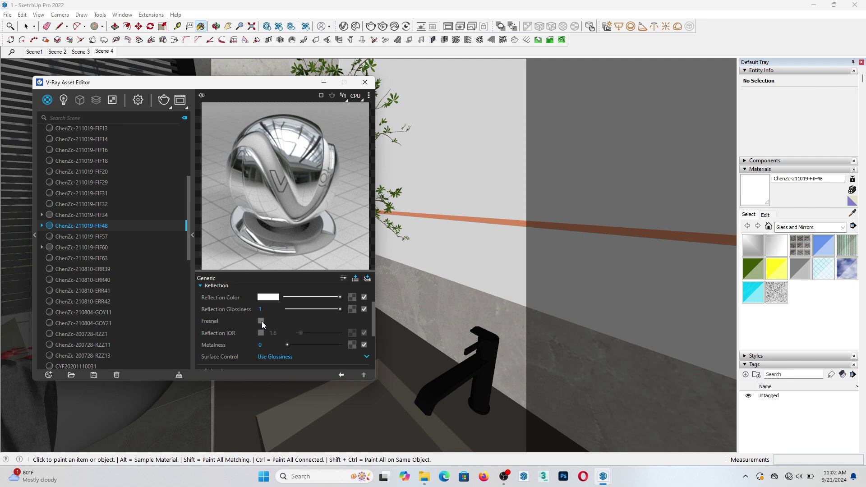
{"action": "left_click", "coordinate": [262, 321]}
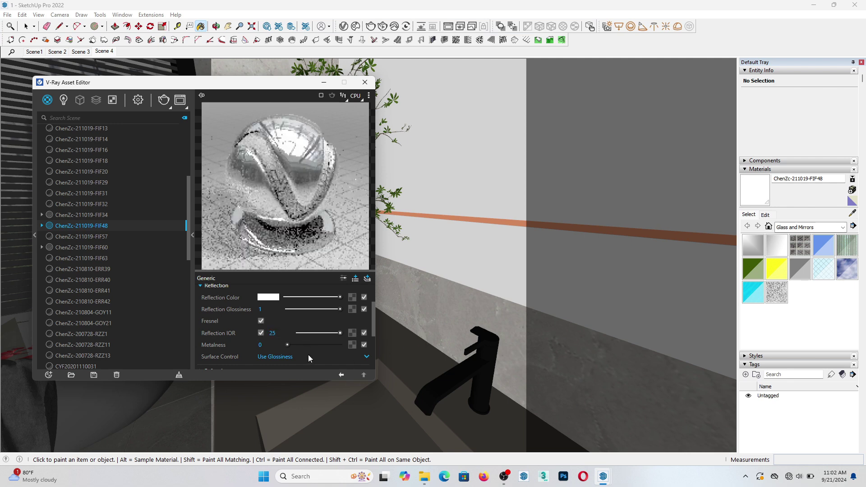
{"action": "left_click", "coordinate": [273, 333]}
{"action": "type", "text": "999"}
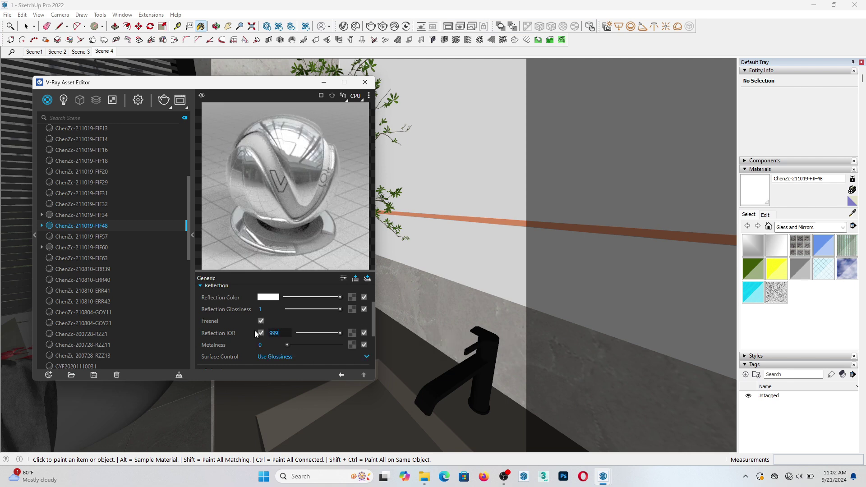
{"action": "key", "text": "Return"}
{"action": "left_click_drag", "start_coordinate": [368, 312], "coordinate": [373, 321]}
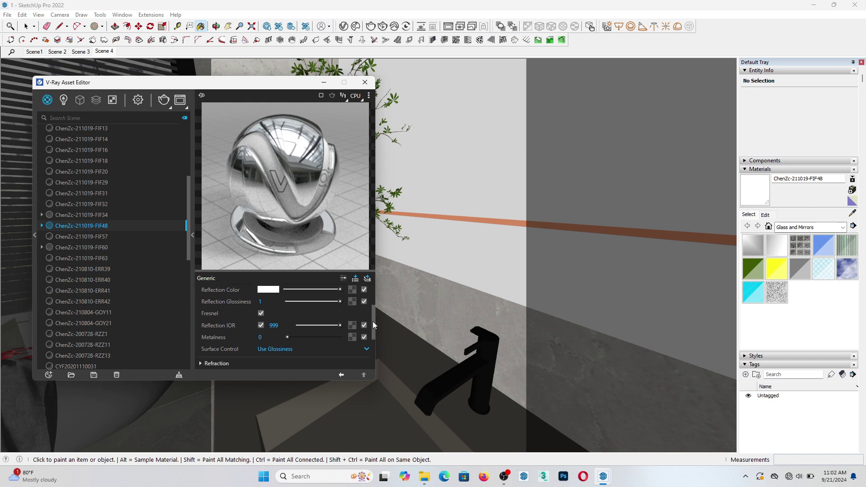
Sample the orange strip material, ChenZc-211019-FIF63, make it editable in V-Ray and add an Emissive layer to it
{"action": "scroll", "coordinate": [368, 322], "scroll_direction": "up", "scroll_amount": 3}
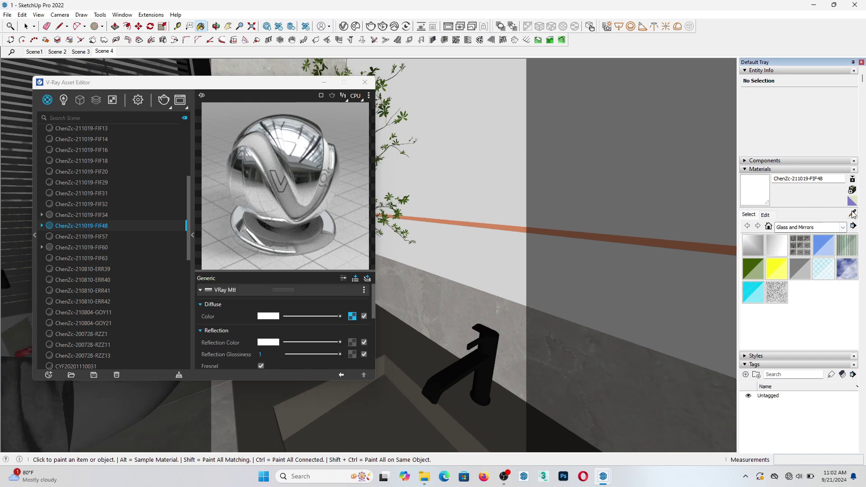
{"action": "left_click", "coordinate": [494, 220], "text": "alt"}
{"action": "left_click", "coordinate": [307, 291]}
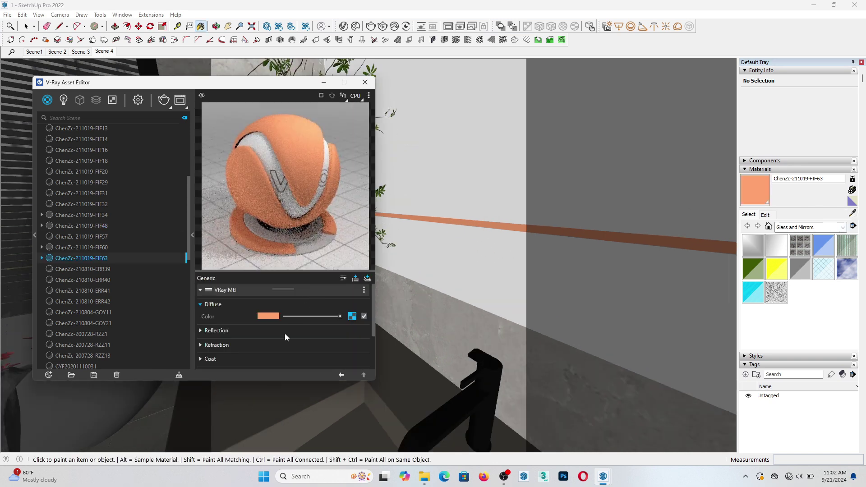
{"action": "left_click", "coordinate": [367, 278]}
{"action": "left_click", "coordinate": [335, 297]}
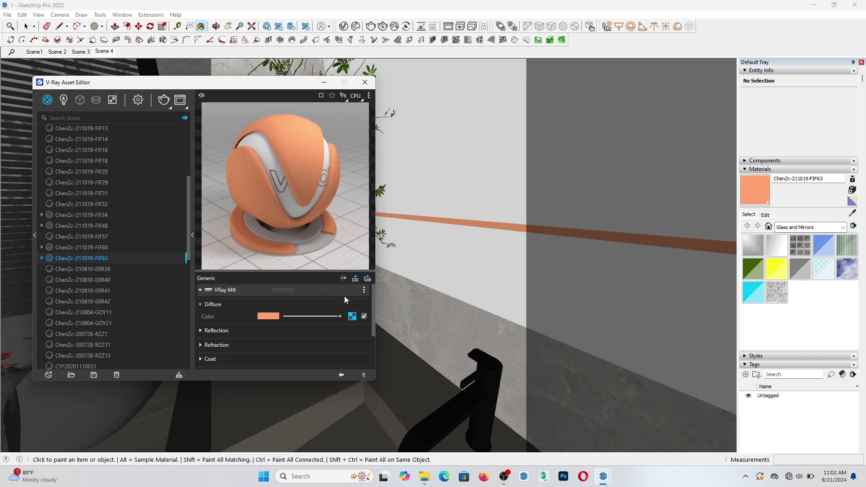
{"action": "scroll", "coordinate": [273, 300], "scroll_direction": "down", "scroll_amount": 3}
{"action": "scroll", "coordinate": [273, 290], "scroll_direction": "up", "scroll_amount": 3}
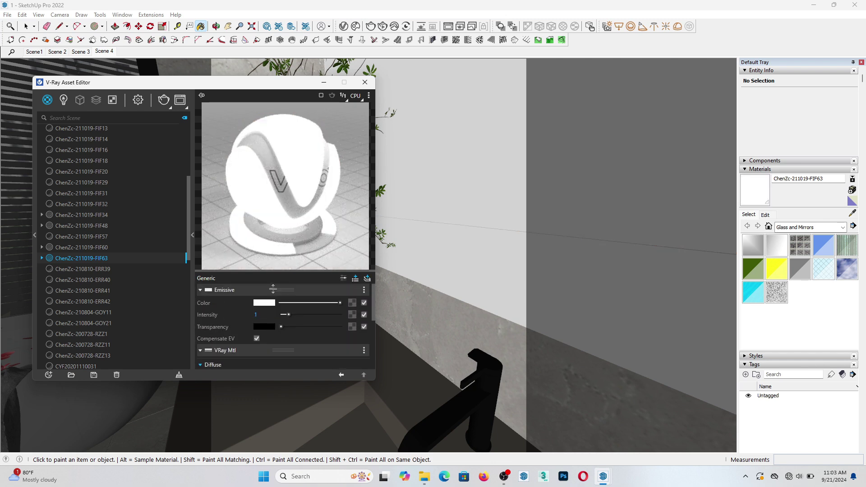
Assign a Color texture with a temperature of 3600 K to the strip's emissive color and delete its VRay Mtl layer
{"action": "left_click", "coordinate": [353, 302]}
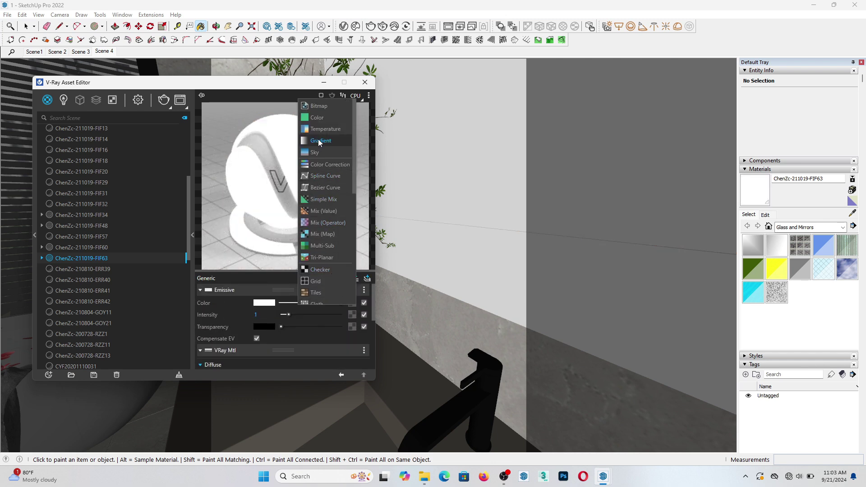
{"action": "left_click", "coordinate": [322, 120]}
{"action": "left_click", "coordinate": [265, 303]}
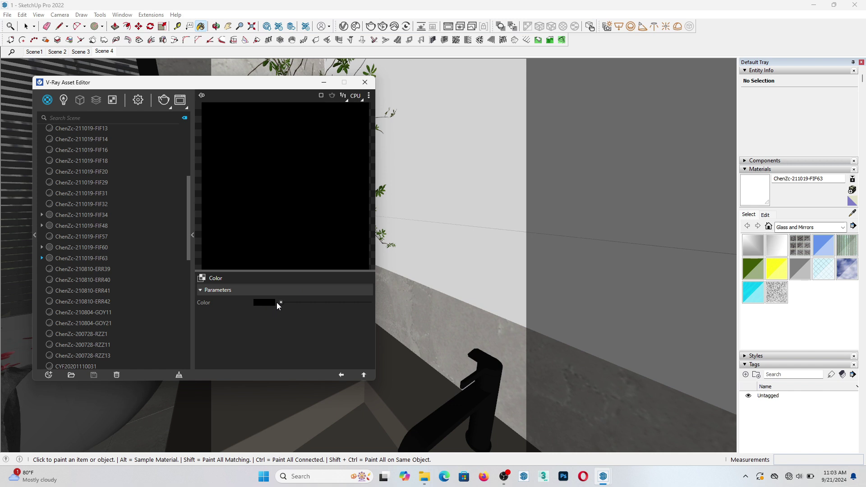
{"action": "type", "text": "3600"}
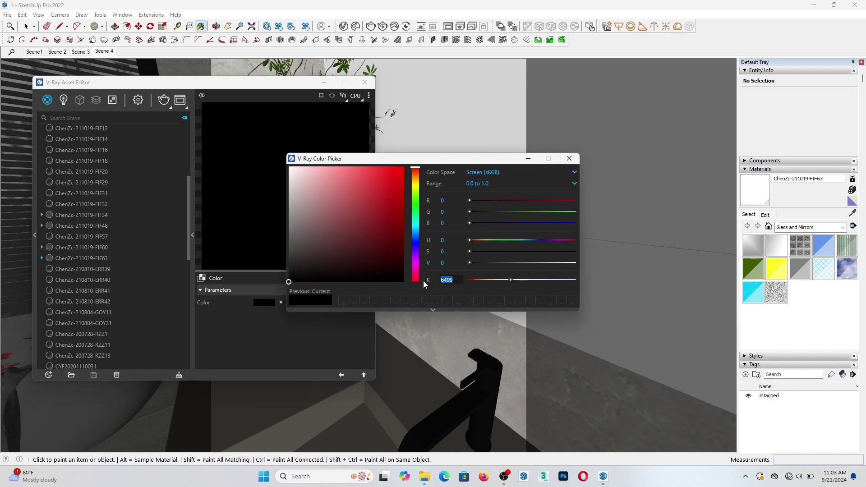
{"action": "key", "text": "Return"}
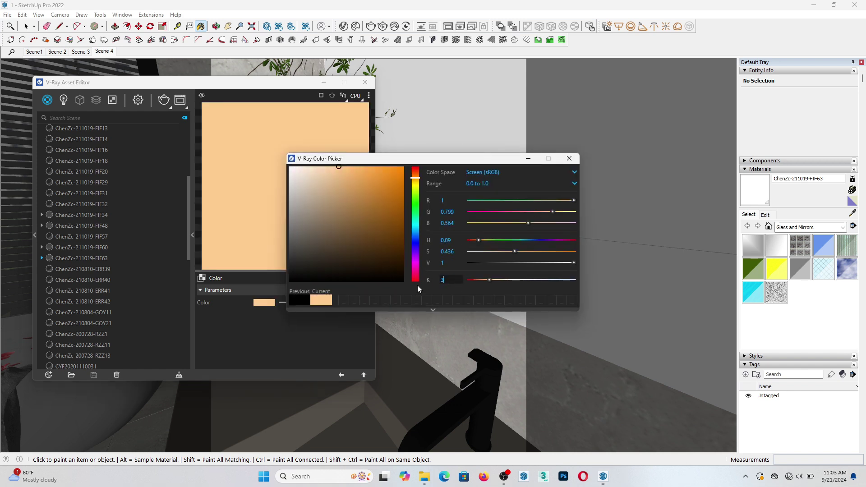
{"action": "left_click", "coordinate": [569, 159]}
{"action": "left_click", "coordinate": [341, 375]}
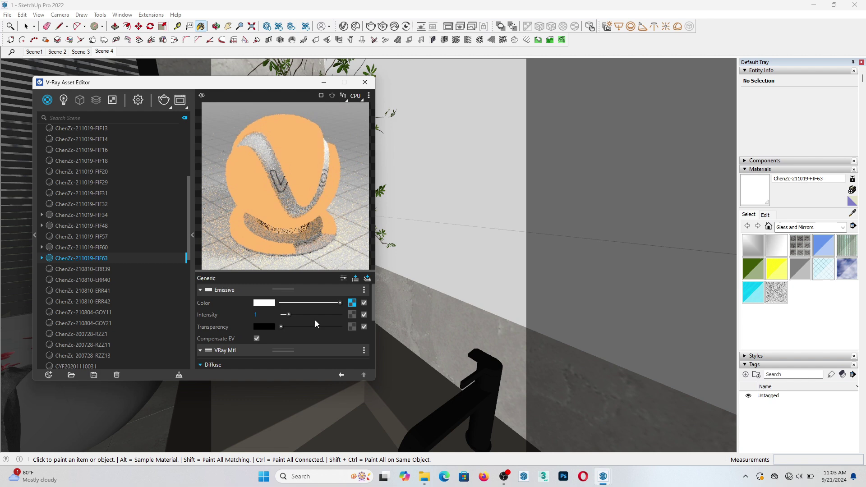
{"action": "left_click", "coordinate": [364, 350]}
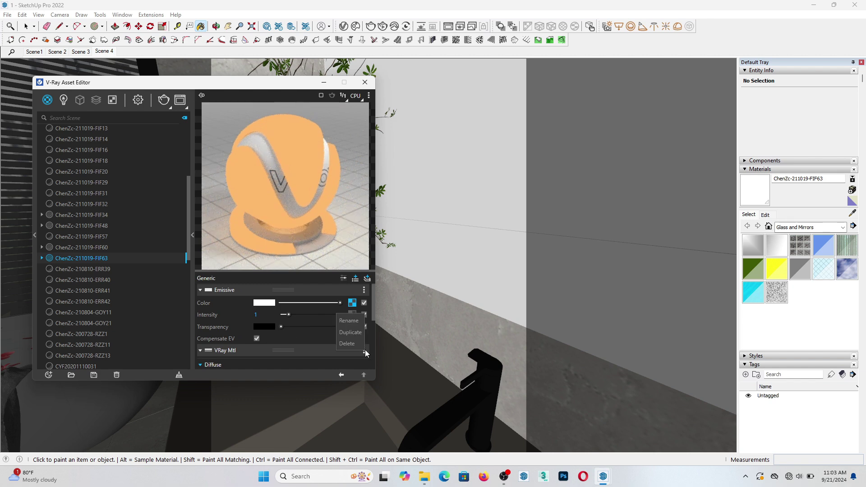
{"action": "left_click", "coordinate": [341, 375]}
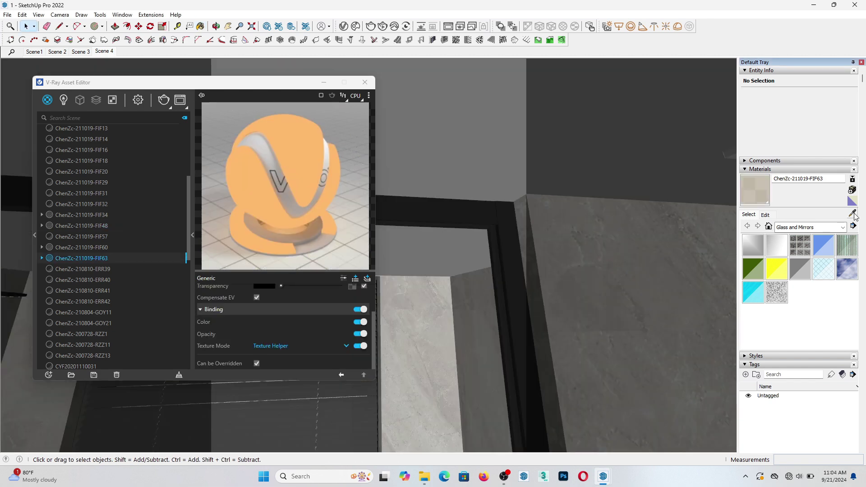
Sample the black frame material, ChenZc-200728-RZZ1, make it editable in V-Ray and relink its diffuse bitmap to 7002_metal
{"action": "left_click", "coordinate": [522, 218], "text": "alt"}
{"action": "left_click", "coordinate": [352, 317]}
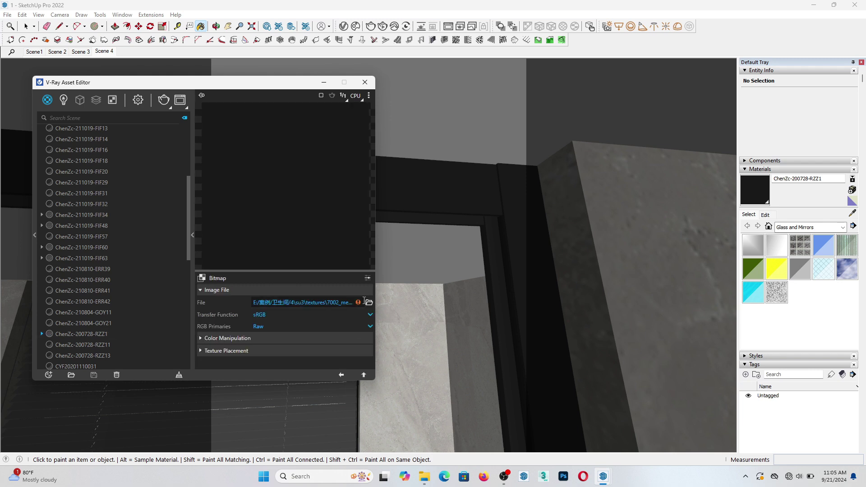
{"action": "mouse_move", "coordinate": [358, 303]}
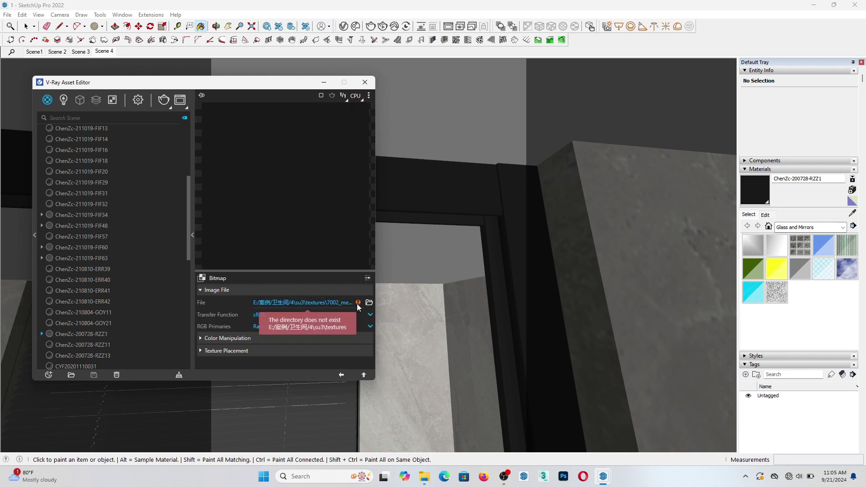
{"action": "left_click", "coordinate": [369, 302]}
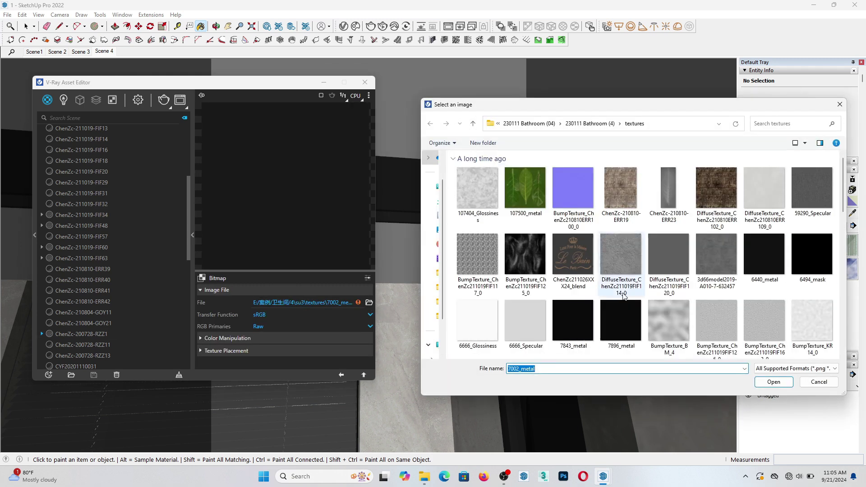
{"action": "scroll", "coordinate": [629, 277], "scroll_direction": "down", "scroll_amount": 5}
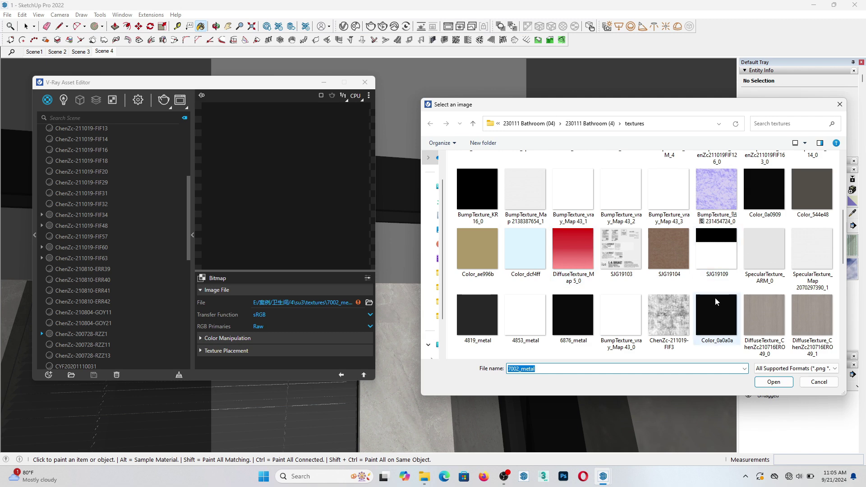
{"action": "scroll", "coordinate": [661, 304], "scroll_direction": "down", "scroll_amount": 2}
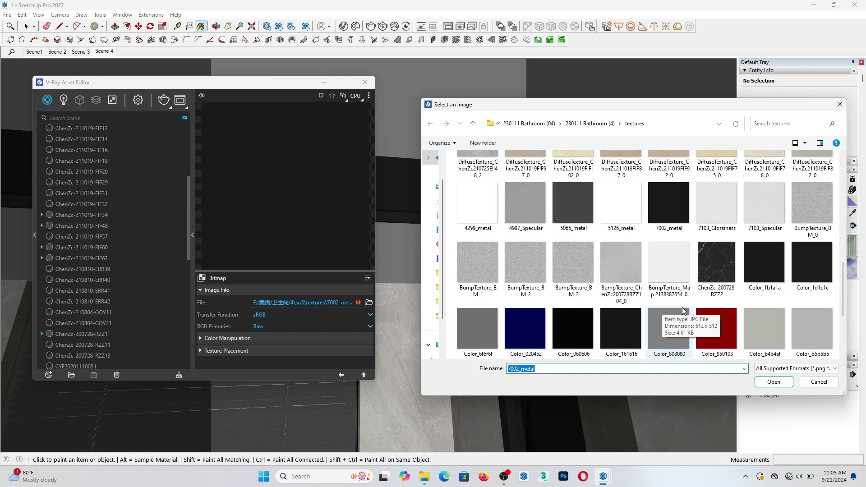
{"action": "scroll", "coordinate": [805, 285], "scroll_direction": "down", "scroll_amount": 8}
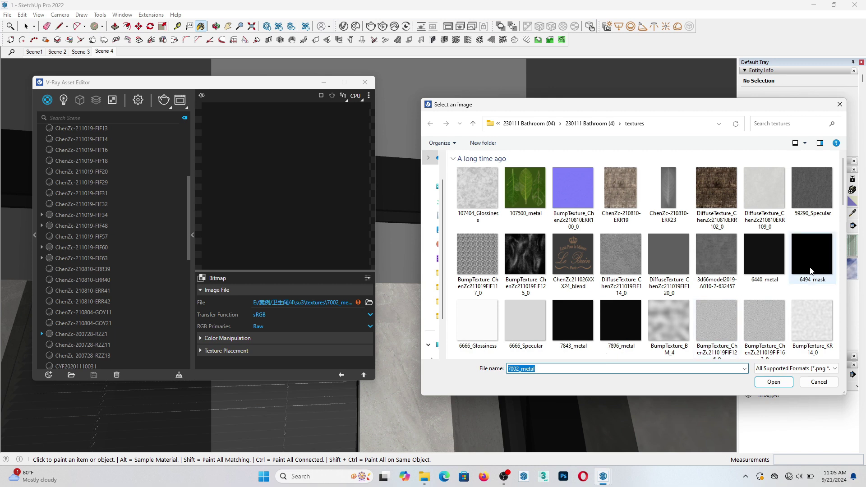
{"action": "scroll", "coordinate": [731, 280], "scroll_direction": "down", "scroll_amount": 1}
{"action": "scroll", "coordinate": [762, 316], "scroll_direction": "down", "scroll_amount": 4}
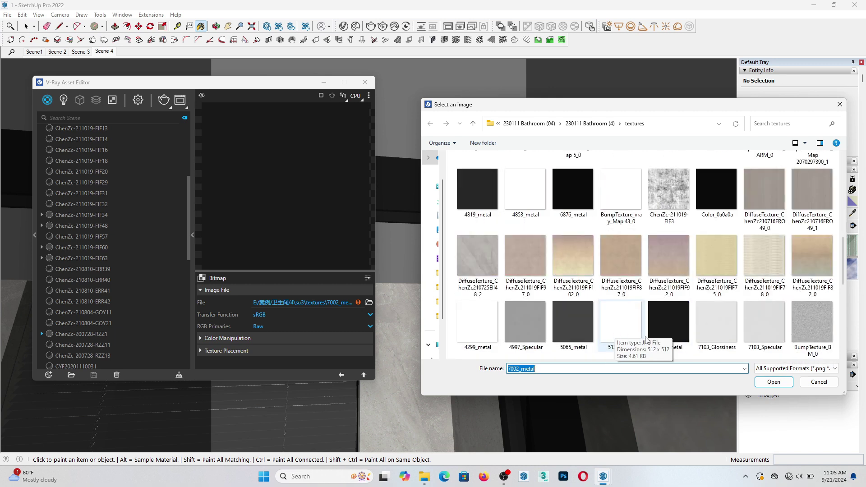
{"action": "double_click", "coordinate": [668, 332]}
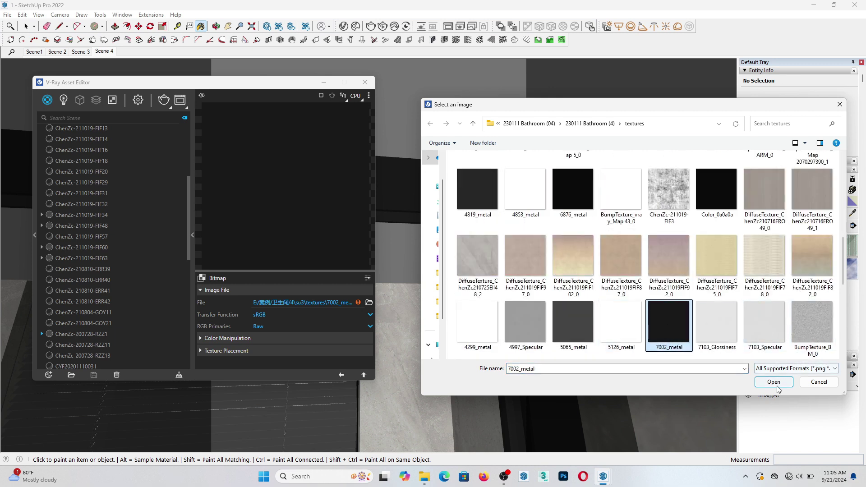
{"action": "left_click", "coordinate": [341, 375]}
Turn up the black frame material's reflection color and set its reflection glossiness to 0.89
{"action": "left_click", "coordinate": [282, 330]}
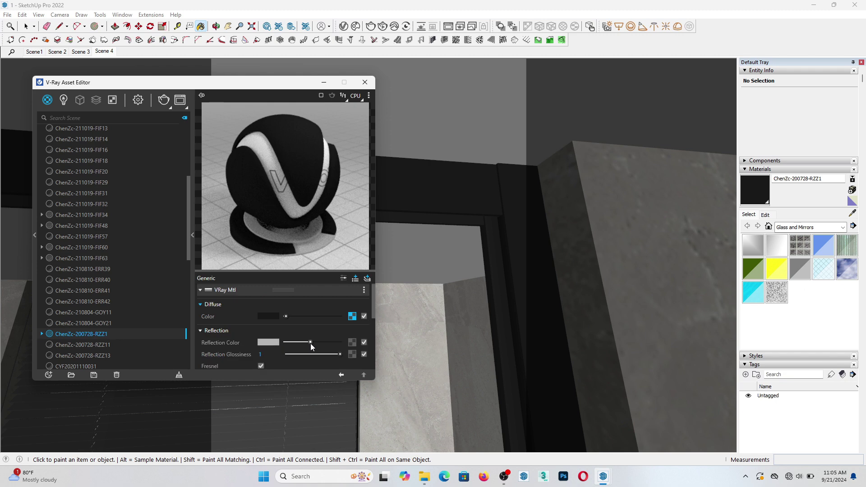
{"action": "scroll", "coordinate": [313, 342], "scroll_direction": "down", "scroll_amount": 2}
{"action": "left_click", "coordinate": [334, 309]}
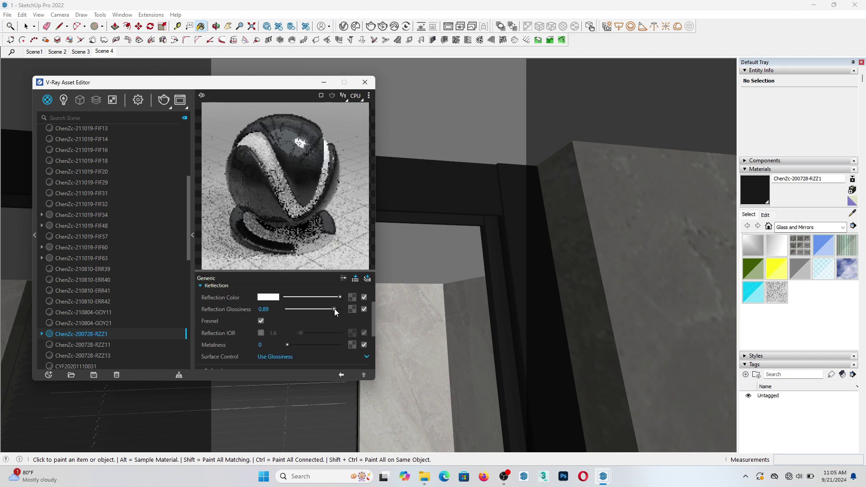
{"action": "left_click", "coordinate": [260, 321]}
{"action": "left_click", "coordinate": [261, 321]}
Set the frame material's metalness to 1 with a light grey reflection color, turn off Fresnel and fine-tune the glossiness
{"action": "left_click_drag", "start_coordinate": [301, 297], "coordinate": [275, 299]}
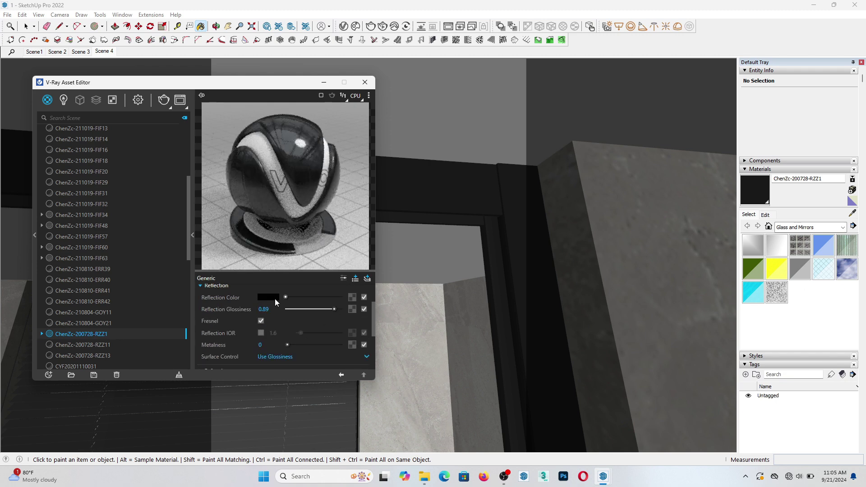
{"action": "left_click", "coordinate": [333, 345]}
{"action": "left_click_drag", "start_coordinate": [334, 351], "coordinate": [343, 345]}
{"action": "left_click", "coordinate": [317, 297]}
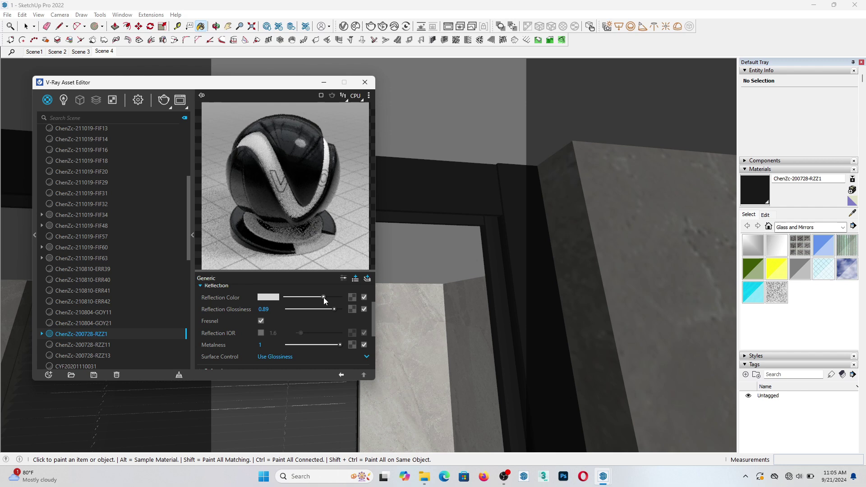
{"action": "left_click", "coordinate": [261, 321]}
{"action": "left_click_drag", "start_coordinate": [332, 309], "coordinate": [336, 309]}
Sample the ceiling's light grey paint material, make it editable in V-Ray and relink its diffuse bitmap to 4895_metal
{"action": "mouse_move", "coordinate": [513, 296]}
{"action": "middle_mouse_down"}
{"action": "mouse_move", "coordinate": [466, 377]}
{"action": "mouse_move", "coordinate": [512, 292]}
{"action": "mouse_move", "coordinate": [508, 240]}
{"action": "mouse_move", "coordinate": [512, 282]}
{"action": "middle_mouse_up"}
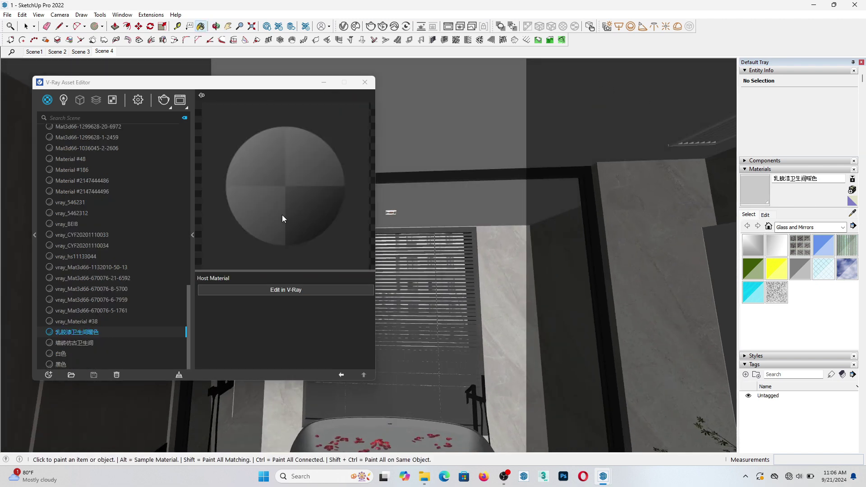
{"action": "left_click", "coordinate": [284, 289]}
{"action": "left_click", "coordinate": [349, 317]}
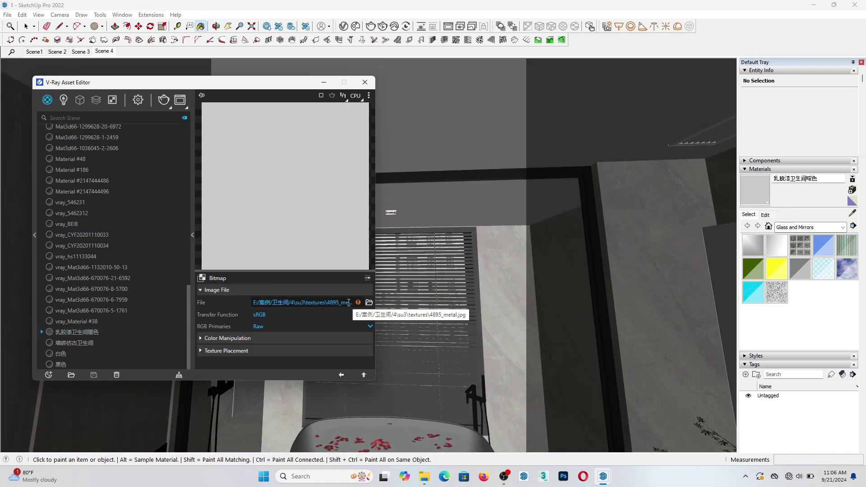
{"action": "left_click", "coordinate": [369, 302]}
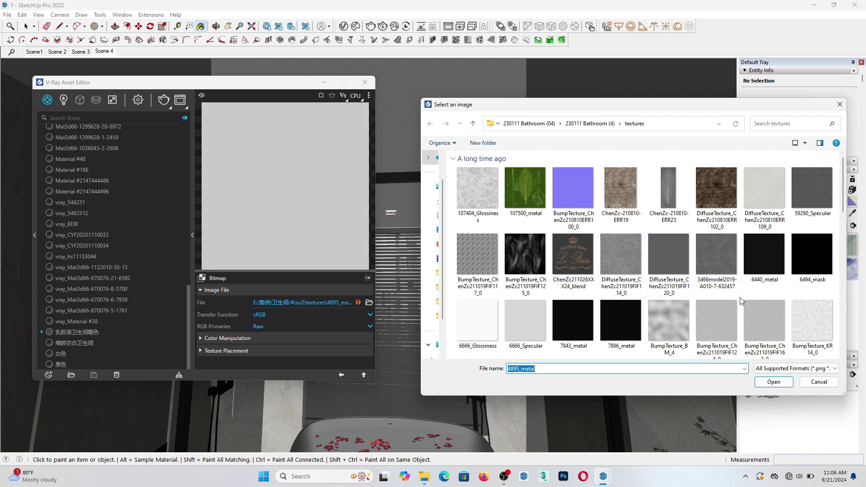
{"action": "scroll", "coordinate": [767, 321], "scroll_direction": "down", "scroll_amount": 10}
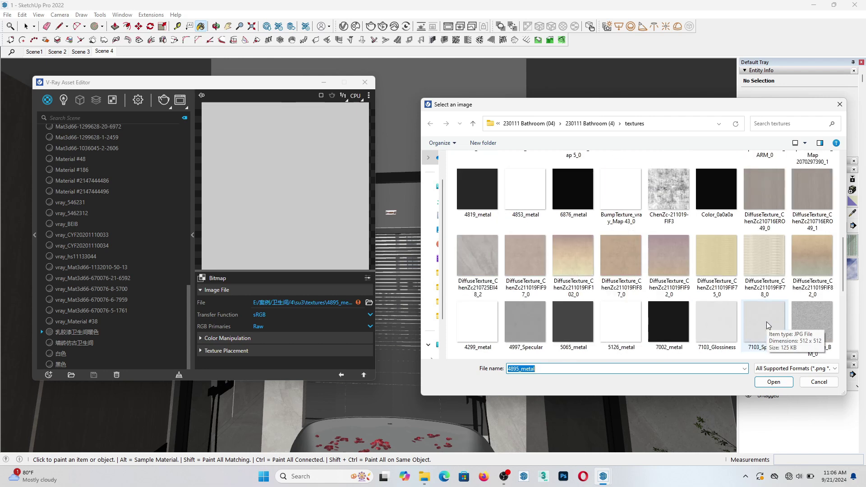
{"action": "scroll", "coordinate": [766, 321], "scroll_direction": "down", "scroll_amount": 5}
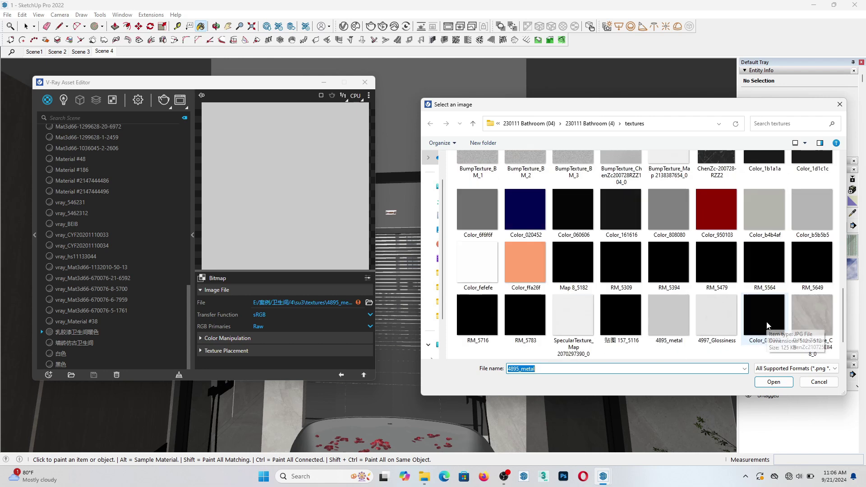
{"action": "left_click", "coordinate": [675, 327]}
{"action": "left_click", "coordinate": [782, 381]}
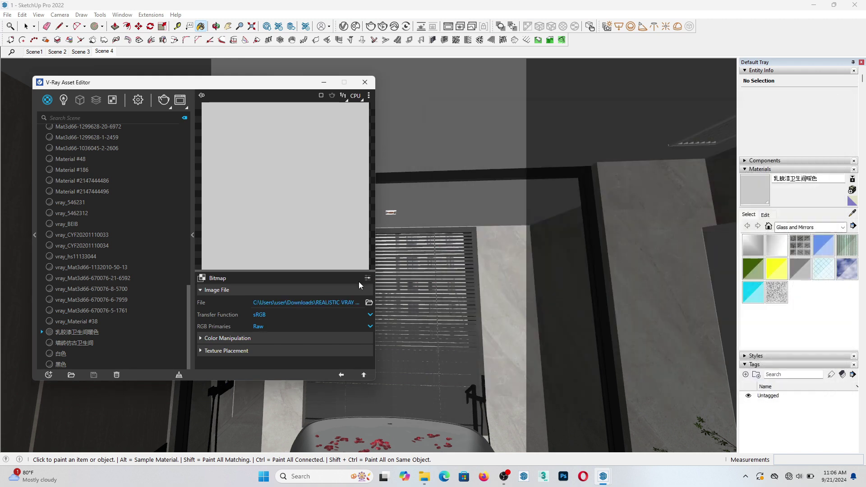
Lower the reflection glossiness of the ceiling's light grey paint material
{"action": "left_click", "coordinate": [341, 375]}
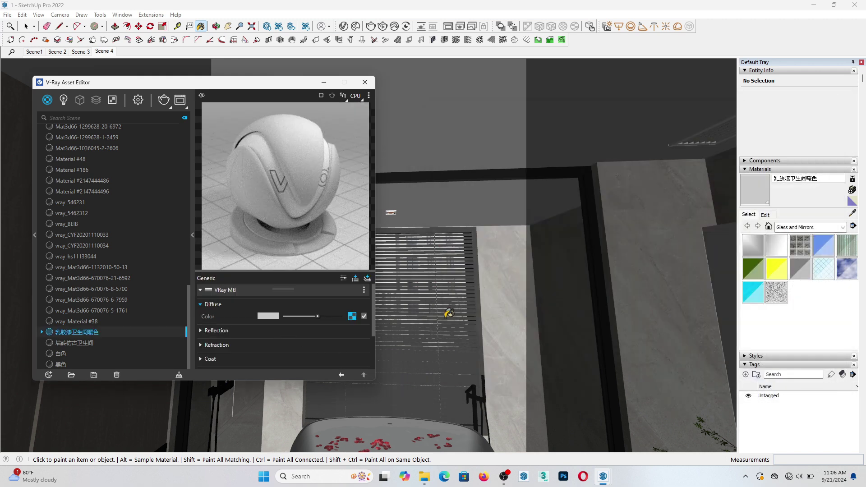
{"action": "left_click", "coordinate": [280, 333]}
{"action": "left_click_drag", "start_coordinate": [329, 353], "coordinate": [317, 355]}
Sample the bathtub partition's glass material, ChenZc-200728-RZZ11, make it editable in V-Ray and set its reflection color to white
{"action": "left_click", "coordinate": [852, 215]}
{"action": "middle_click_drag", "start_coordinate": [541, 230], "coordinate": [505, 255]}
{"action": "left_click", "coordinate": [505, 257]}
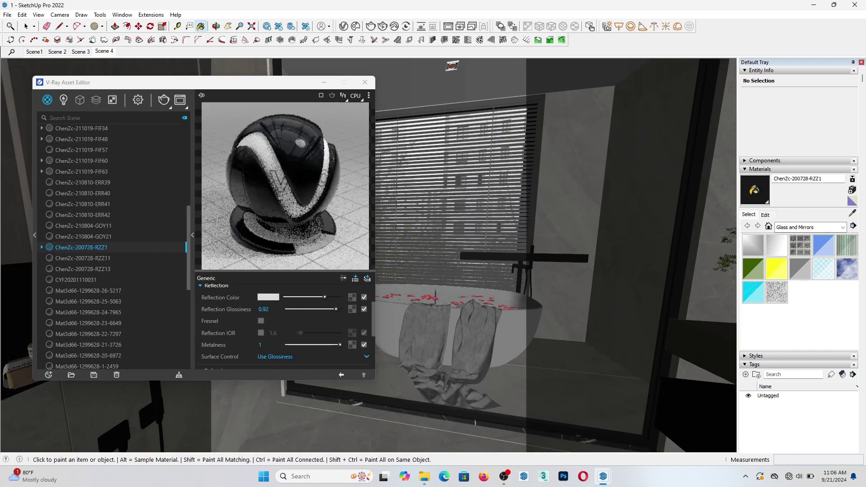
{"action": "left_click", "coordinate": [851, 213]}
{"action": "left_click", "coordinate": [505, 230]}
{"action": "left_click", "coordinate": [288, 290]}
{"action": "left_click", "coordinate": [291, 330]}
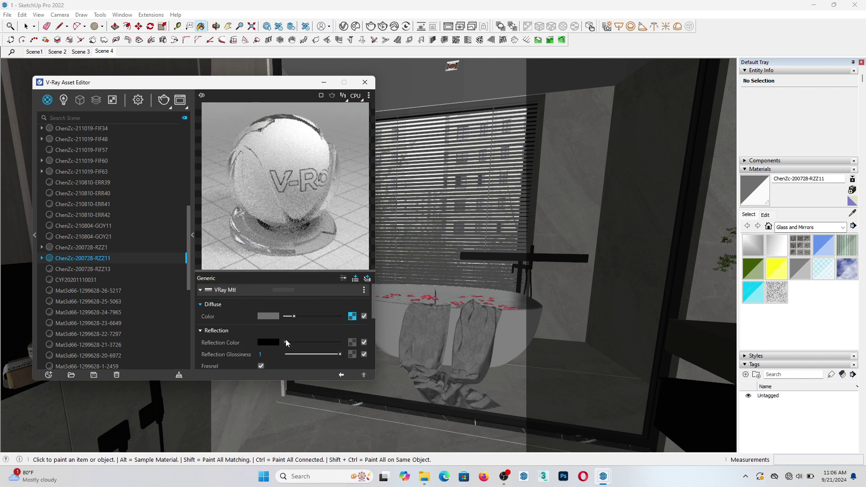
{"action": "left_click_drag", "start_coordinate": [374, 301], "coordinate": [371, 316]}
{"action": "scroll", "coordinate": [291, 326], "scroll_direction": "down", "scroll_amount": 1}
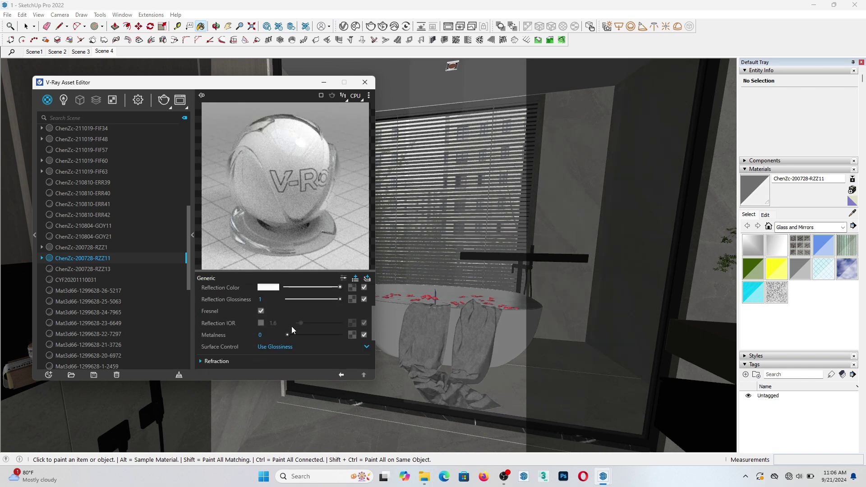
Set the partition glass material's refraction IOR to 1.2, leaving Thin-Walled off
{"action": "scroll", "coordinate": [375, 321], "scroll_direction": "down", "scroll_amount": 3}
{"action": "left_click", "coordinate": [282, 336]}
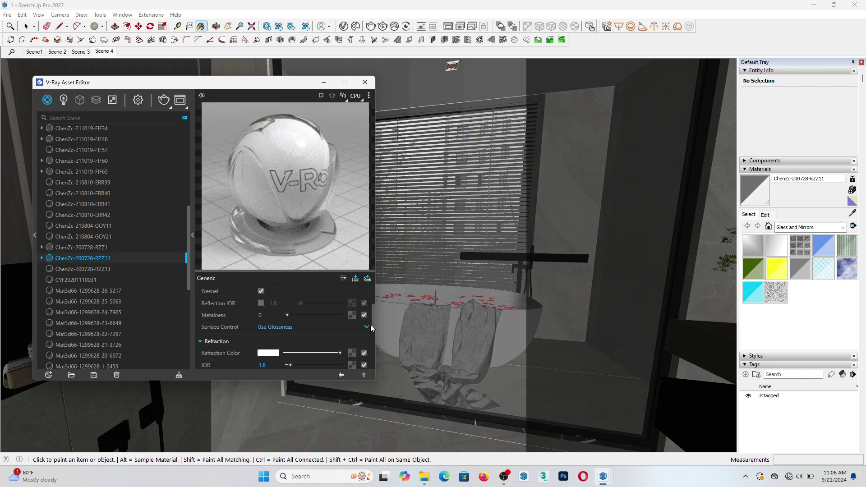
{"action": "scroll", "coordinate": [311, 341], "scroll_direction": "down", "scroll_amount": 5}
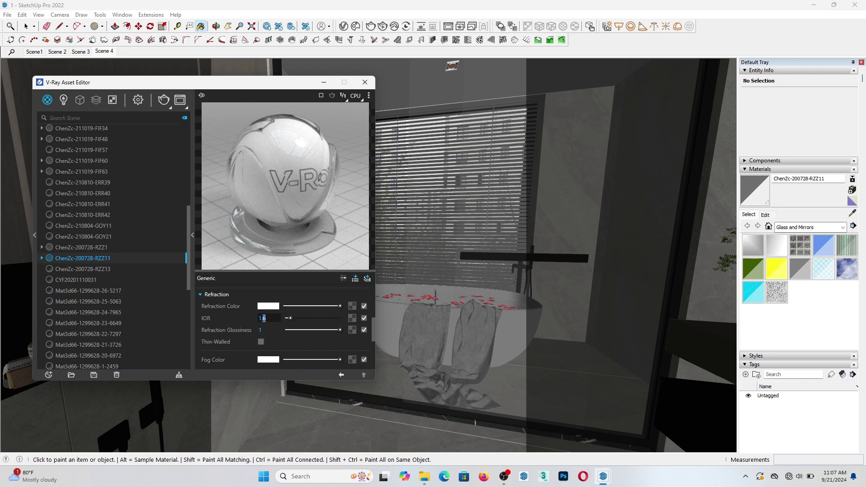
{"action": "left_click", "coordinate": [282, 331]}
{"action": "left_click_drag", "start_coordinate": [373, 323], "coordinate": [372, 331]}
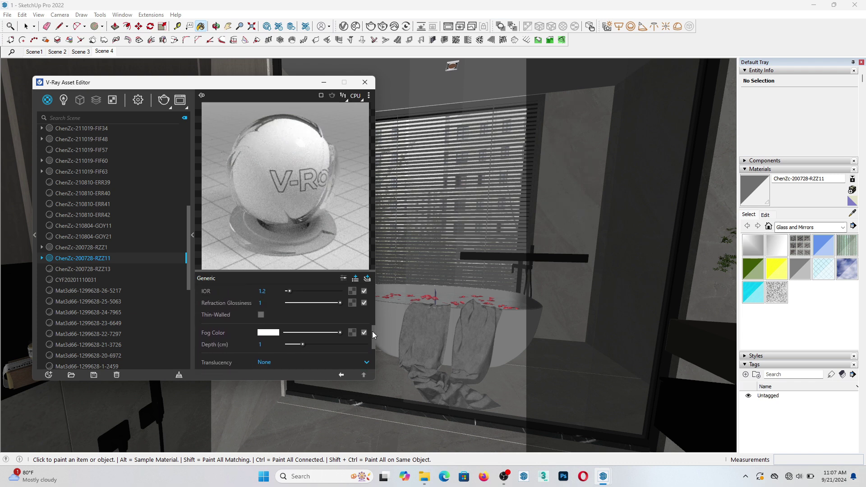
{"action": "left_click", "coordinate": [261, 315]}
{"action": "left_click", "coordinate": [261, 315]}
Sample the floor tile material, A_vray_CRN.03 - Default, make it editable in V-Ray and relink its diffuse bitmap to DiffuseTexture_ChenZc210725EII48_0
{"action": "mouse_move", "coordinate": [488, 347]}
{"action": "middle_mouse_down"}
{"action": "mouse_move", "coordinate": [441, 384]}
{"action": "mouse_move", "coordinate": [543, 359]}
{"action": "mouse_move", "coordinate": [721, 292]}
{"action": "middle_mouse_up"}
{"action": "left_click", "coordinate": [850, 216]}
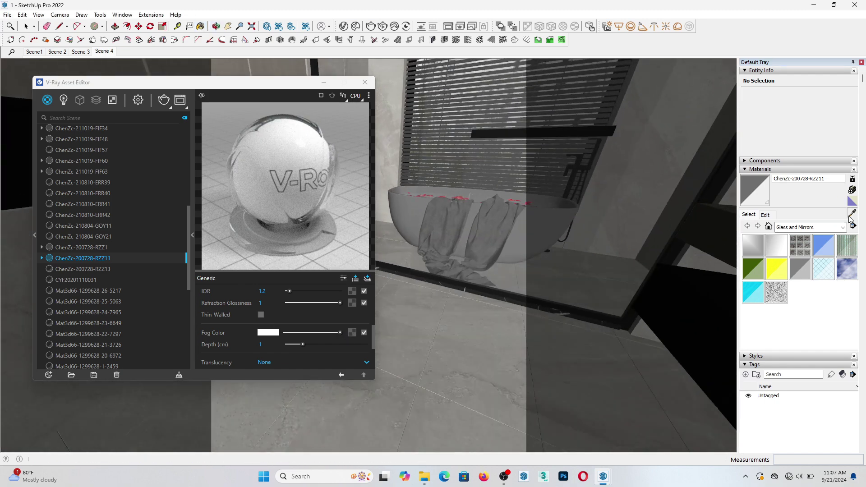
{"action": "left_click", "coordinate": [433, 311]}
{"action": "left_click", "coordinate": [284, 289]}
{"action": "left_click", "coordinate": [351, 314]}
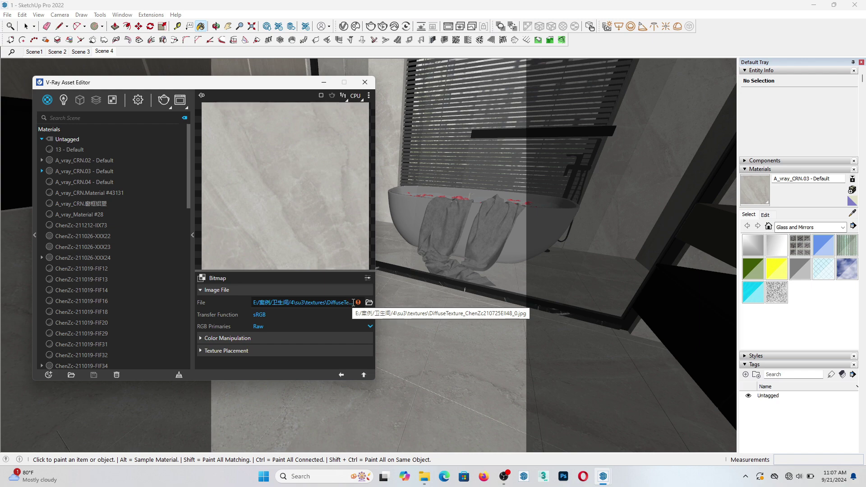
{"action": "left_click", "coordinate": [369, 302]}
{"action": "scroll", "coordinate": [729, 322], "scroll_direction": "down", "scroll_amount": 10}
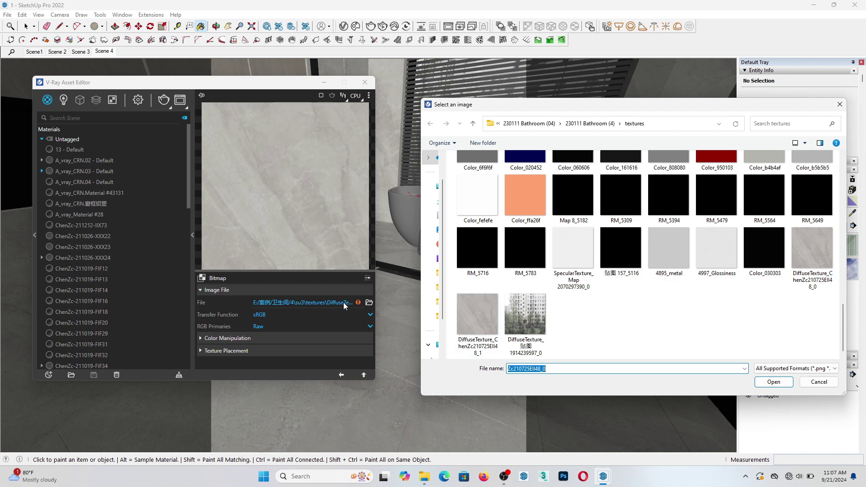
{"action": "double_click", "coordinate": [805, 263]}
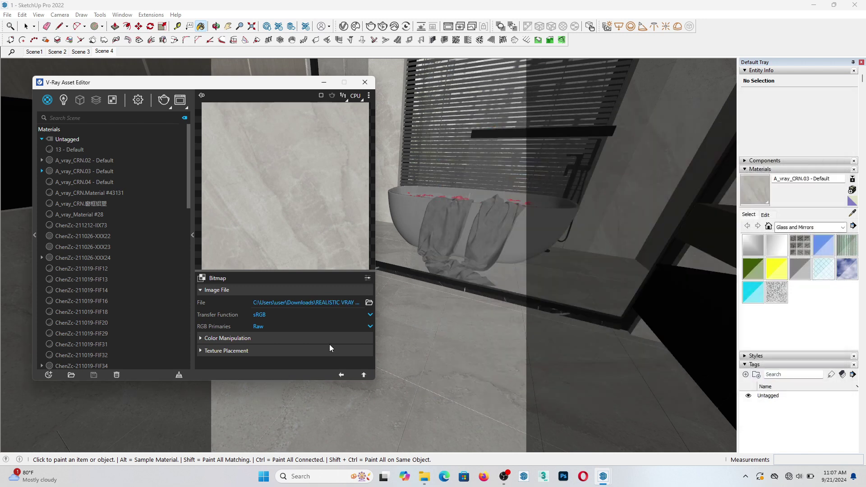
Raise the floor tile material's reflection color to near white and set its reflection glossiness to 0.85
{"action": "left_click", "coordinate": [341, 375]}
{"action": "left_click_drag", "start_coordinate": [290, 342], "coordinate": [332, 354]}
{"action": "left_click", "coordinate": [335, 354]}
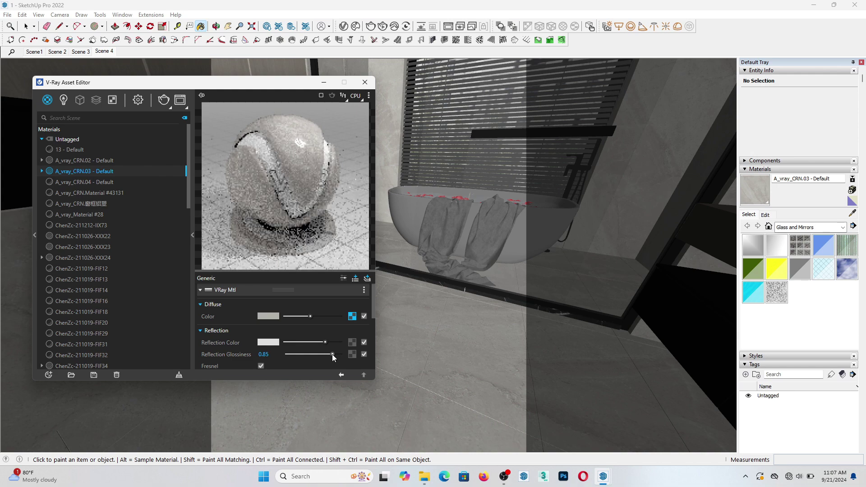
Sample the black marble threshold material, ChenZc-200728-RZZ13, make it editable in V-Ray and relink its diffuse bitmap to ChenZc-200728-RZZ2
{"action": "scroll", "coordinate": [467, 288], "scroll_direction": "up", "scroll_amount": 5}
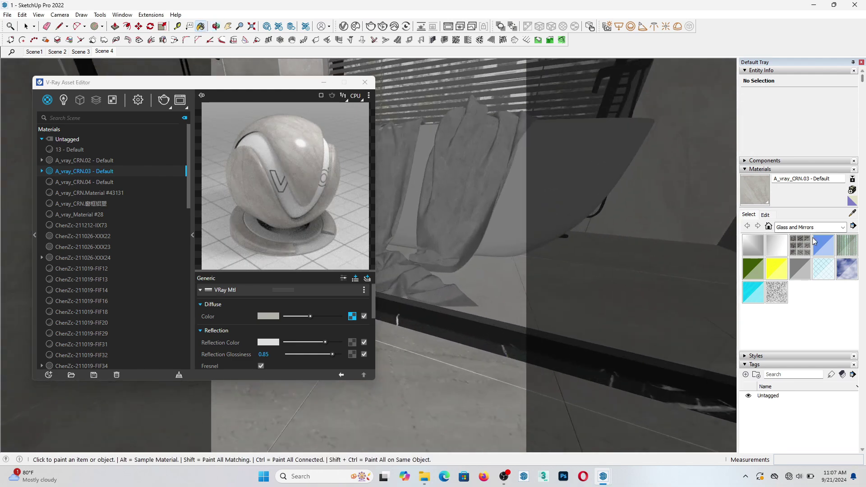
{"action": "left_click", "coordinate": [497, 343], "text": "alt"}
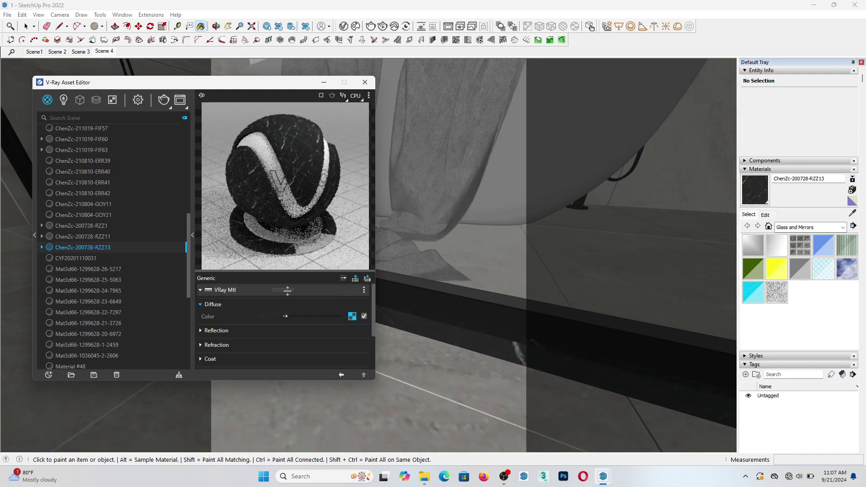
{"action": "left_click", "coordinate": [352, 316]}
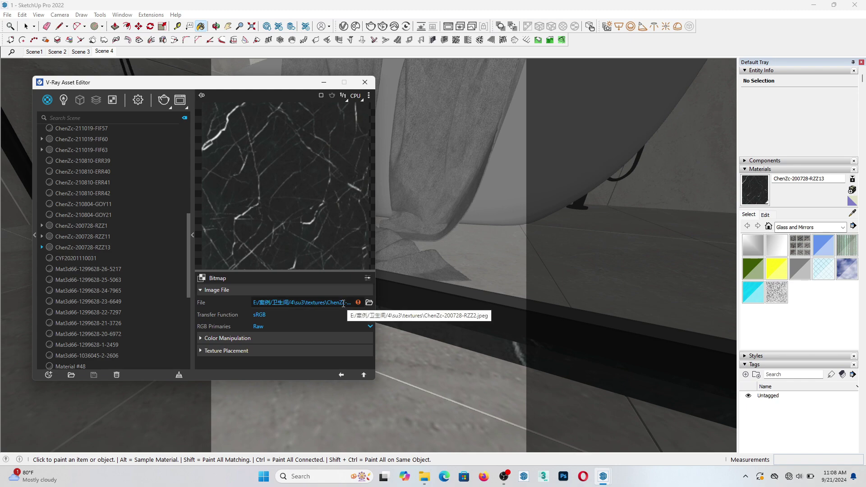
{"action": "left_click", "coordinate": [369, 302]}
{"action": "scroll", "coordinate": [575, 312], "scroll_direction": "down", "scroll_amount": 10}
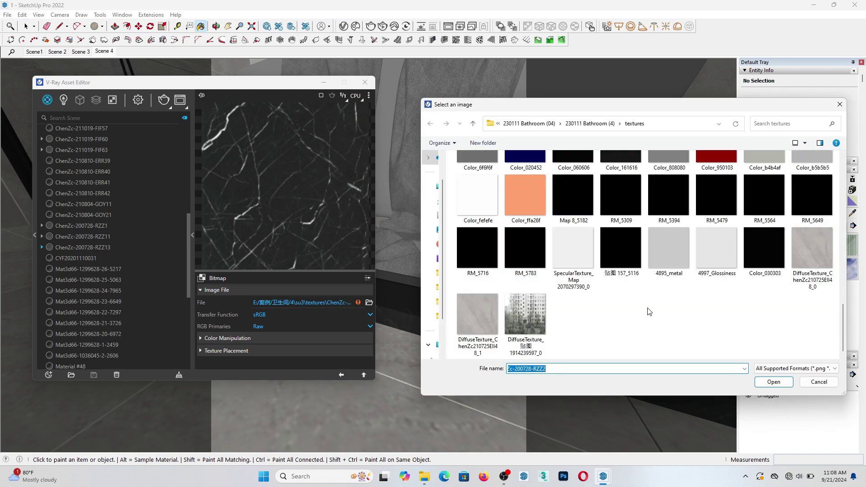
{"action": "scroll", "coordinate": [648, 311], "scroll_direction": "up", "scroll_amount": 3}
{"action": "left_click", "coordinate": [773, 381]}
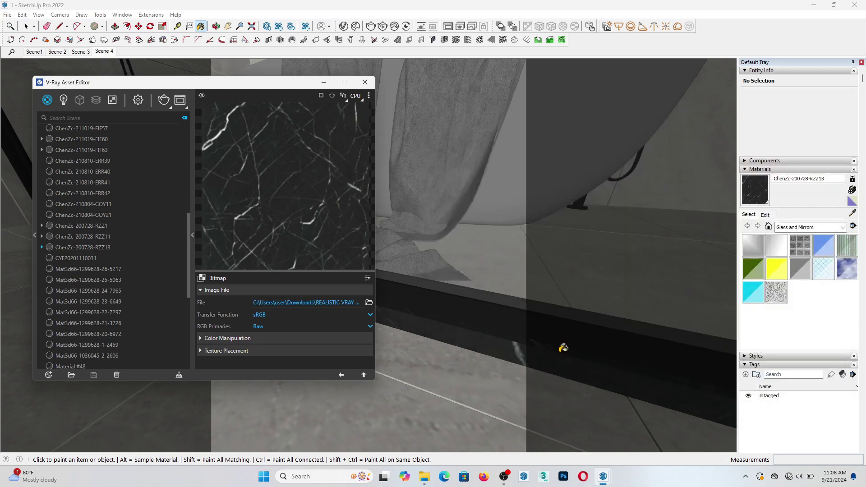
Raise the black marble material's reflection color to light grey and lower its reflection glossiness
{"action": "scroll", "coordinate": [468, 324], "scroll_direction": "down", "scroll_amount": 1}
{"action": "left_click", "coordinate": [341, 375]}
{"action": "left_click", "coordinate": [288, 329]}
{"action": "left_click", "coordinate": [319, 342]}
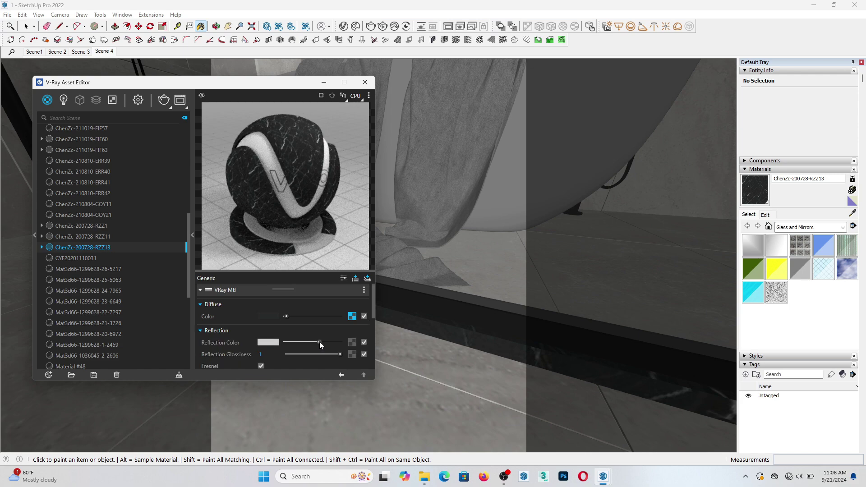
{"action": "left_click", "coordinate": [329, 354]}
{"action": "mouse_move", "coordinate": [388, 325]}
{"action": "middle_mouse_down"}
{"action": "mouse_move", "coordinate": [466, 269]}
{"action": "mouse_move", "coordinate": [564, 311]}
{"action": "mouse_move", "coordinate": [477, 276]}
{"action": "mouse_move", "coordinate": [506, 253]}
{"action": "mouse_move", "coordinate": [496, 271]}
{"action": "mouse_move", "coordinate": [451, 289]}
{"action": "mouse_move", "coordinate": [448, 301]}
{"action": "mouse_move", "coordinate": [547, 312]}
{"action": "middle_mouse_up"}
{"action": "left_click", "coordinate": [851, 213]}
{"action": "scroll", "coordinate": [491, 333], "scroll_direction": "up", "scroll_amount": 2}
{"action": "left_click", "coordinate": [491, 332]}
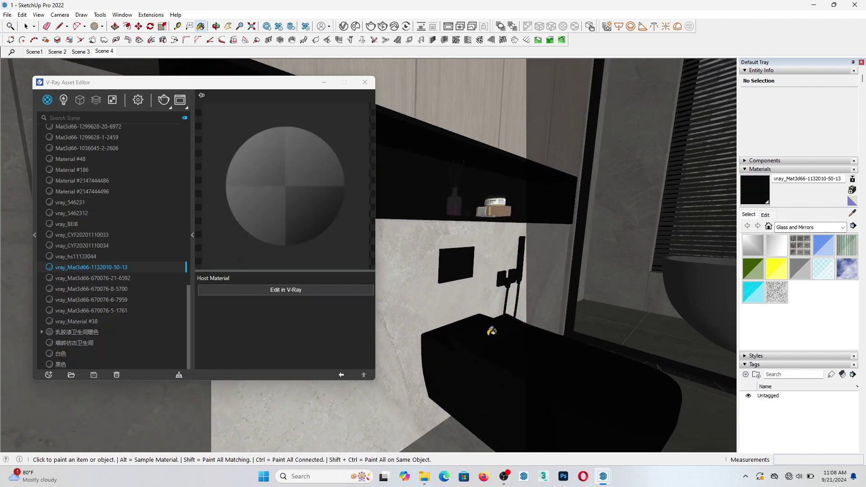
{"action": "left_click", "coordinate": [277, 293]}
{"action": "left_click", "coordinate": [278, 291]}
{"action": "left_click", "coordinate": [352, 316]}
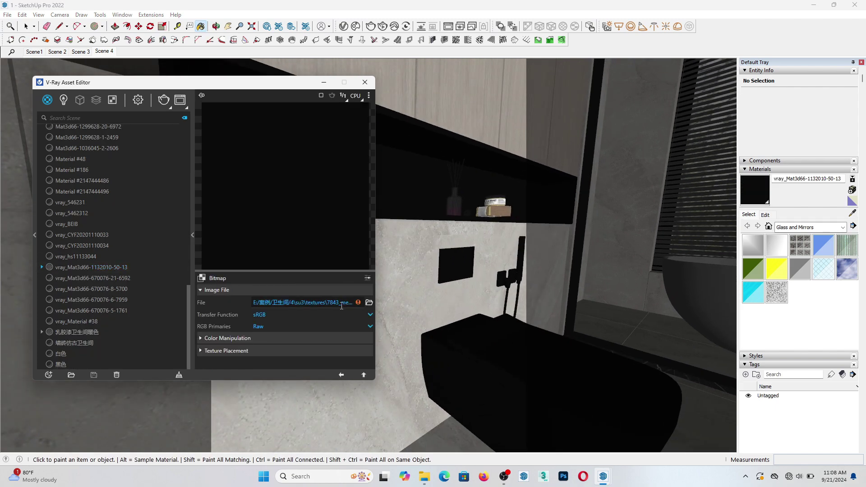
{"action": "left_click", "coordinate": [368, 302]}
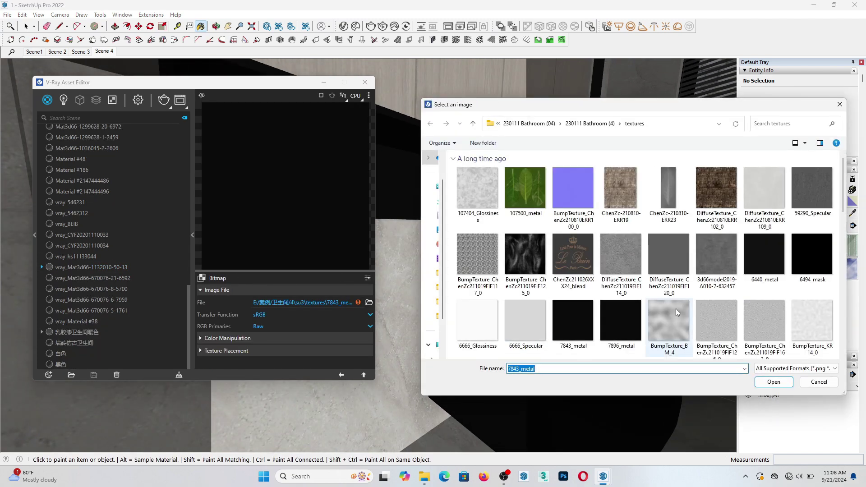
{"action": "left_click", "coordinate": [572, 315]}
{"action": "left_click", "coordinate": [771, 381]}
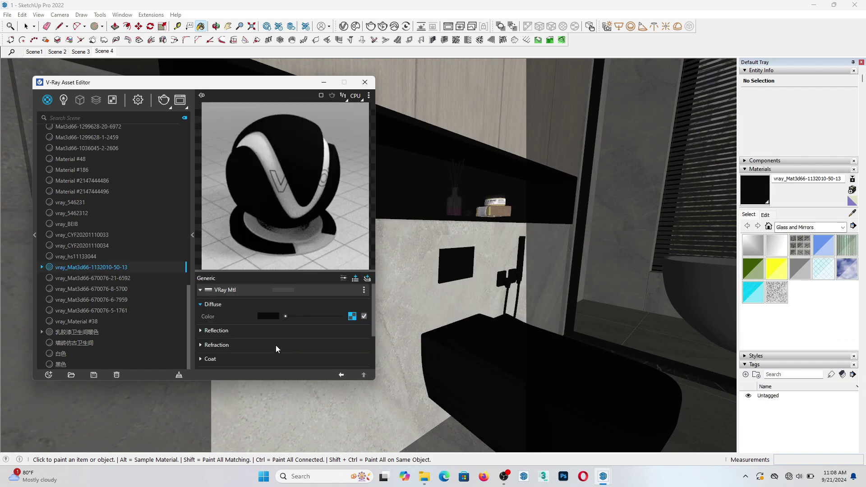
Raise the toilet material's reflection color to light grey and set its reflection glossiness to 0.91
{"action": "left_click", "coordinate": [289, 332]}
{"action": "left_click", "coordinate": [309, 341]}
{"action": "left_click_drag", "start_coordinate": [310, 340], "coordinate": [313, 342]}
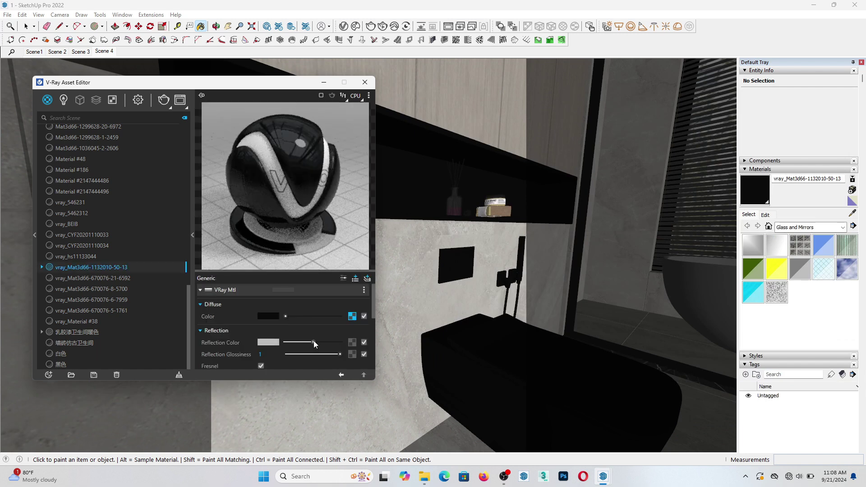
{"action": "left_click", "coordinate": [335, 354]}
Sample the wall niche's black material, vray_BEIB, make it editable in V-Ray and relink its diffuse bitmap to 6876_metal
{"action": "scroll", "coordinate": [502, 355], "scroll_direction": "up", "scroll_amount": 2}
{"action": "middle_click_drag", "start_coordinate": [481, 230], "coordinate": [518, 284], "text": "shift"}
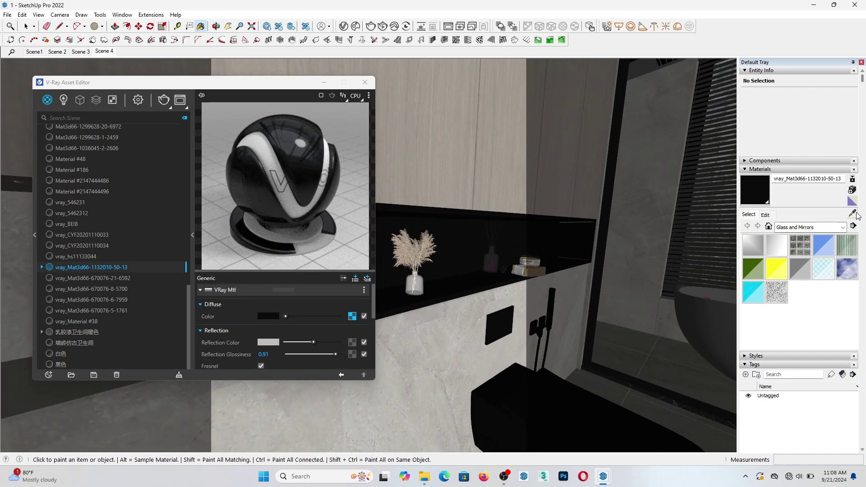
{"action": "left_click", "coordinate": [461, 284], "text": "alt"}
{"action": "left_click", "coordinate": [291, 291]}
{"action": "left_click", "coordinate": [300, 330]}
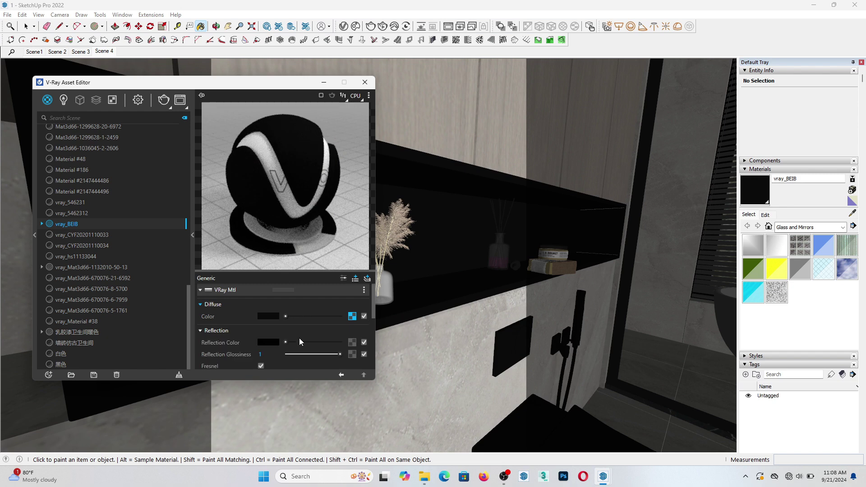
{"action": "left_click", "coordinate": [352, 316]}
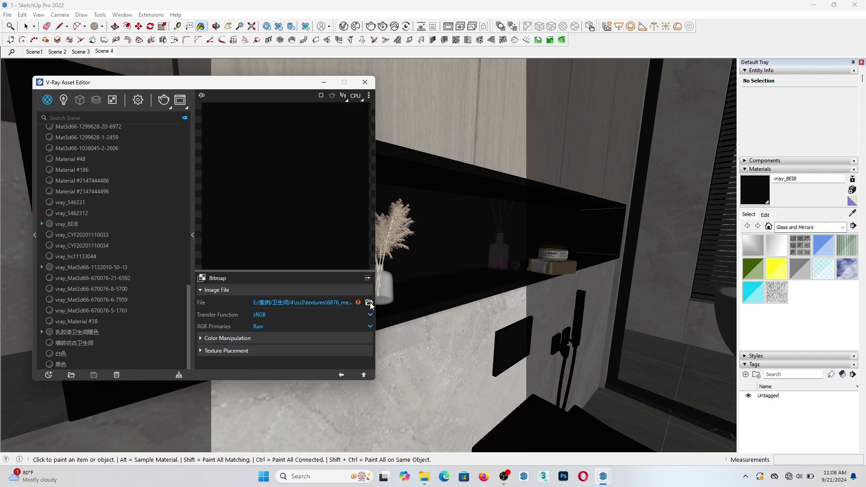
{"action": "left_click", "coordinate": [369, 302]}
{"action": "scroll", "coordinate": [767, 293], "scroll_direction": "down", "scroll_amount": 5}
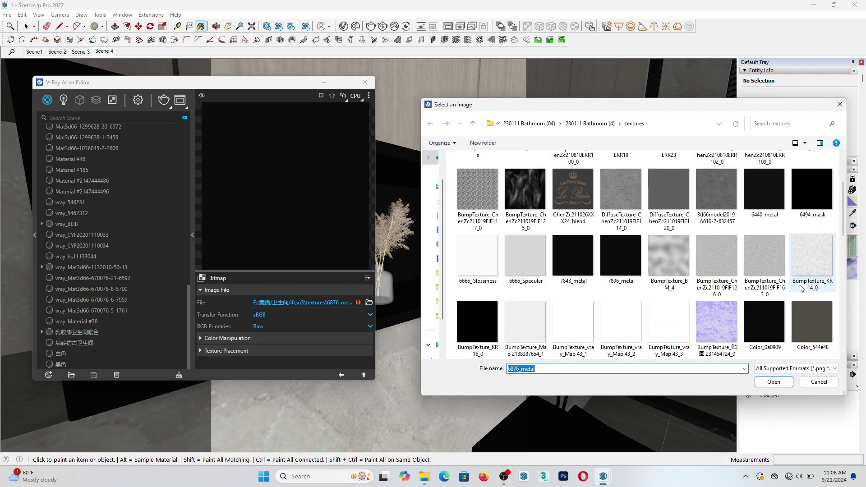
{"action": "left_click", "coordinate": [769, 383]}
Raise the black niche material's reflection color to light grey
{"action": "left_click", "coordinate": [341, 375]}
{"action": "left_click", "coordinate": [317, 342]}
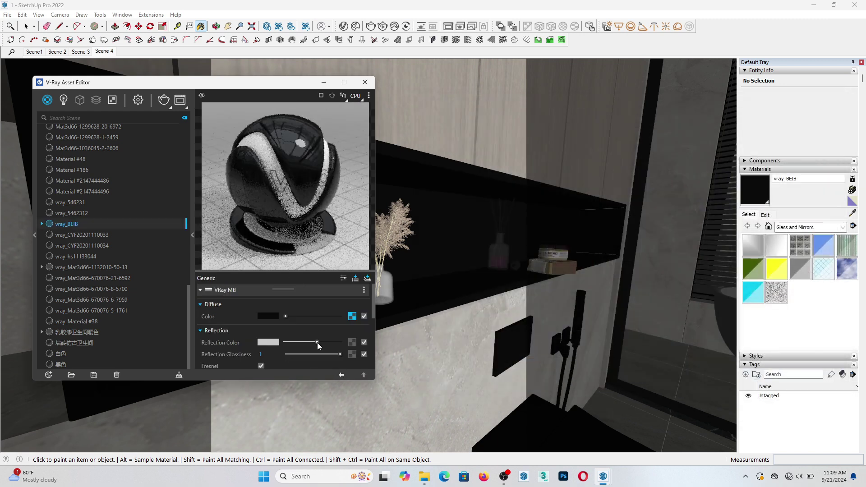
{"action": "left_click_drag", "start_coordinate": [318, 342], "coordinate": [315, 342]}
Sample the glass vase material, ChenZc-211019-FIF29, make it editable in V-Ray and raise its reflection color to white
{"action": "left_click", "coordinate": [852, 213]}
{"action": "middle_click_drag", "start_coordinate": [406, 293], "coordinate": [449, 319]}
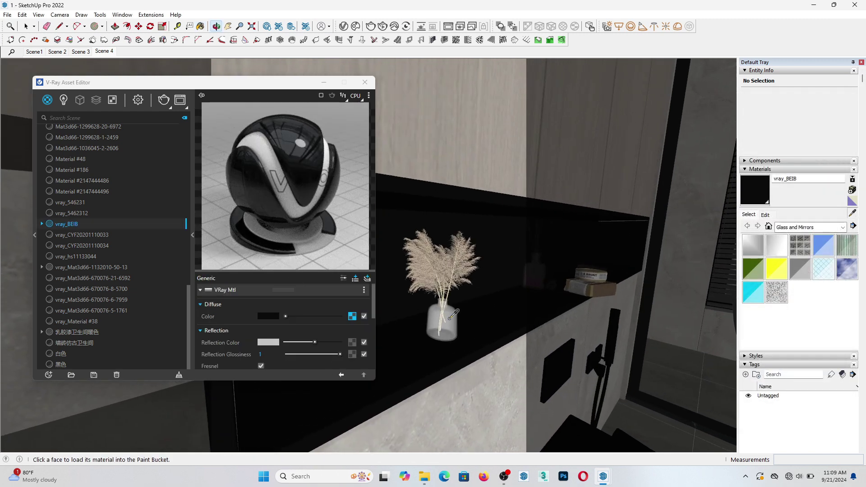
{"action": "scroll", "coordinate": [453, 314], "scroll_direction": "up", "scroll_amount": 3}
{"action": "left_click", "coordinate": [453, 314], "text": "alt"}
{"action": "left_click", "coordinate": [291, 290]}
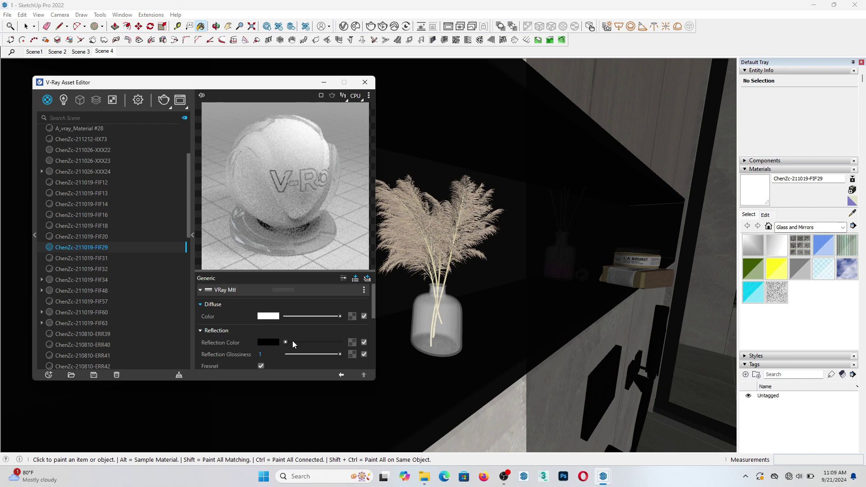
{"action": "left_click_drag", "start_coordinate": [292, 342], "coordinate": [361, 336]}
{"action": "left_click_drag", "start_coordinate": [371, 304], "coordinate": [370, 340]}
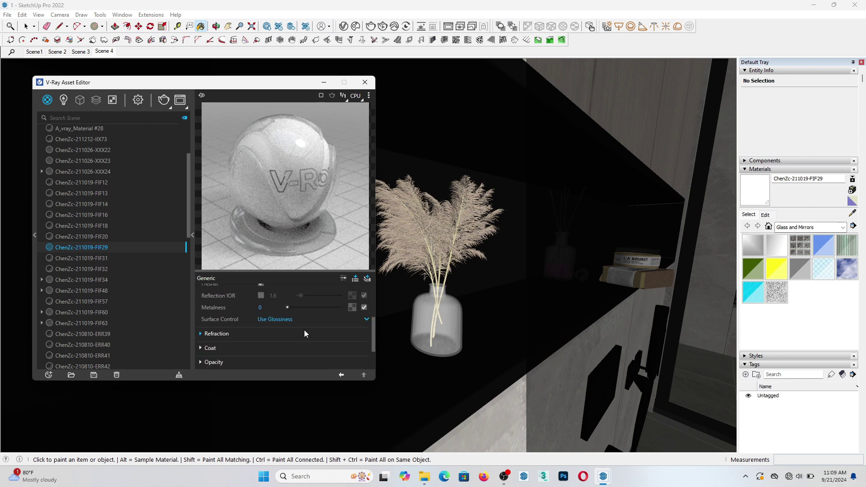
Sample the pampas stem material, ChenZc-211019-FIF12, make it editable in V-Ray and relink its diffuse bitmap to DiffuseTexture_ChenZc211019FIF75_0
{"action": "middle_click_drag", "start_coordinate": [396, 302], "coordinate": [401, 326]}
{"action": "scroll", "coordinate": [435, 319], "scroll_direction": "up", "scroll_amount": 3}
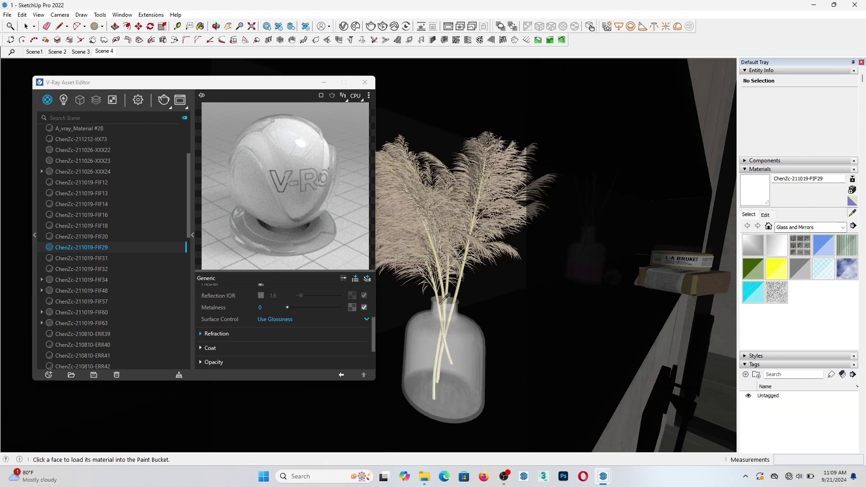
{"action": "left_click", "coordinate": [444, 253], "text": "alt"}
{"action": "left_click", "coordinate": [289, 290]}
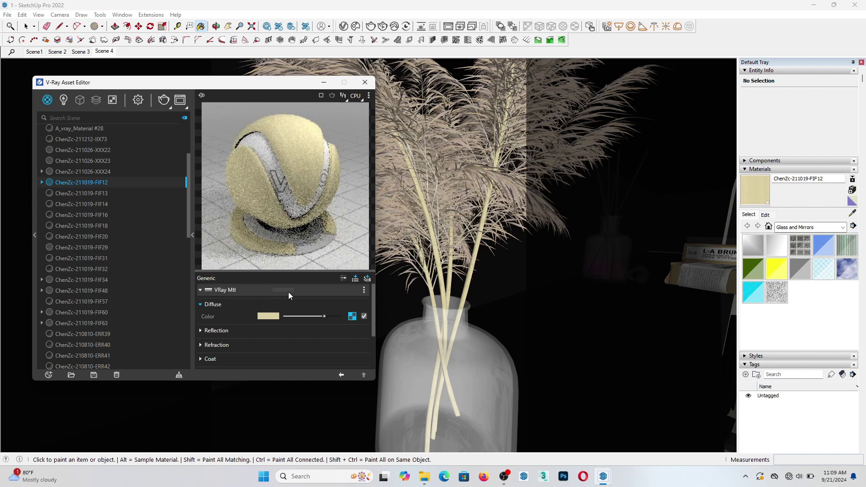
{"action": "left_click", "coordinate": [352, 316]}
{"action": "left_click", "coordinate": [369, 303]}
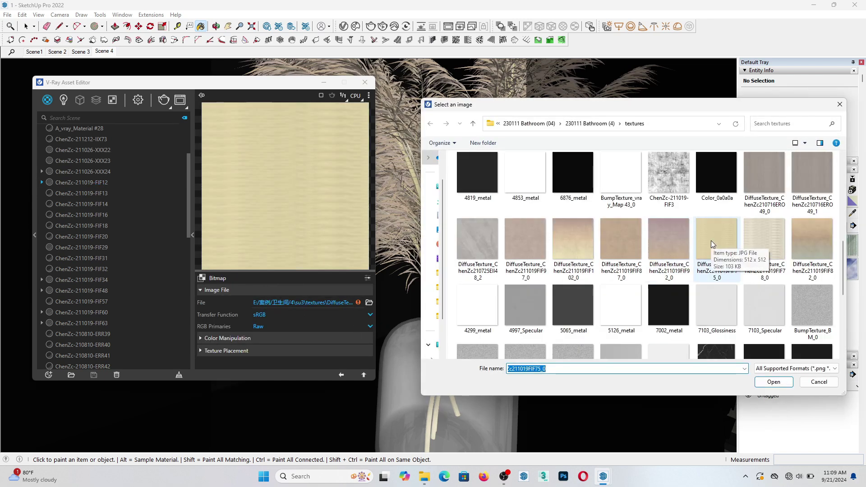
{"action": "double_click", "coordinate": [712, 237]}
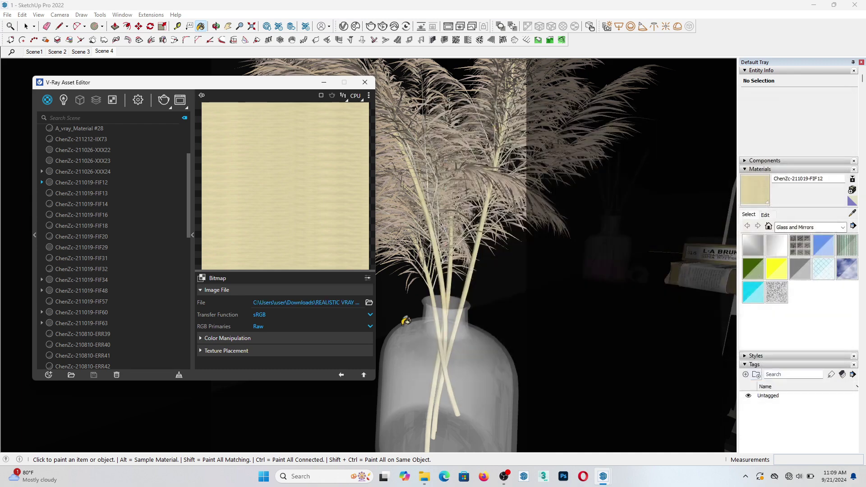
Set the pampas stem material's reflection glossiness to 0.67 and adjust its reflection color to dark grey
{"action": "left_click", "coordinate": [341, 375]}
{"action": "left_click_drag", "start_coordinate": [335, 354], "coordinate": [322, 354]}
{"action": "left_click_drag", "start_coordinate": [320, 342], "coordinate": [293, 341]}
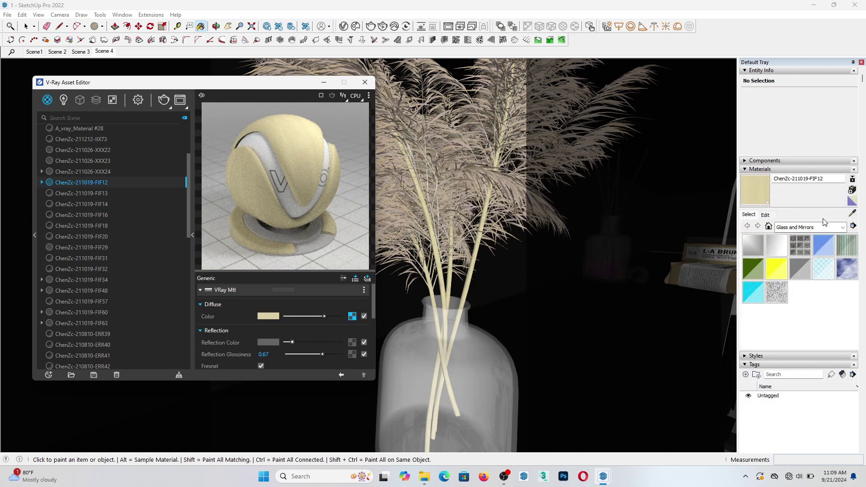
Sample the pampas branch material, ChenZc-211019-FIF13, and relink its diffuse bitmap to DiffuseTexture_ChenZc211019FIF78_0
{"action": "left_click", "coordinate": [852, 213]}
{"action": "scroll", "coordinate": [463, 207], "scroll_direction": "up", "scroll_amount": 5}
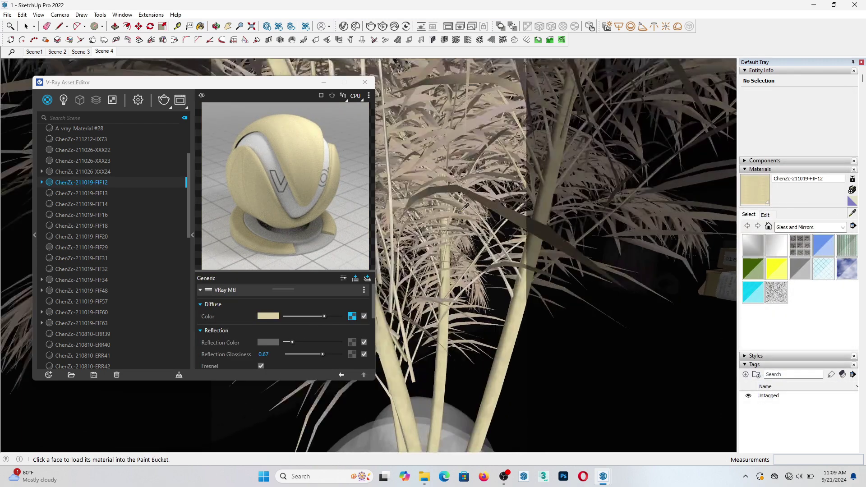
{"action": "left_click", "coordinate": [392, 224]}
{"action": "left_click", "coordinate": [350, 315]}
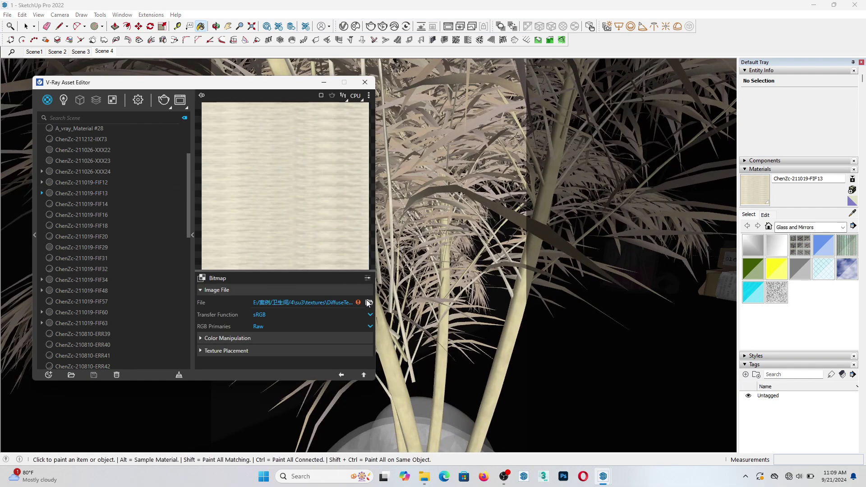
{"action": "left_click", "coordinate": [369, 303]}
{"action": "scroll", "coordinate": [744, 257], "scroll_direction": "down", "scroll_amount": 5}
{"action": "left_click", "coordinate": [760, 261]}
{"action": "left_click", "coordinate": [770, 380]}
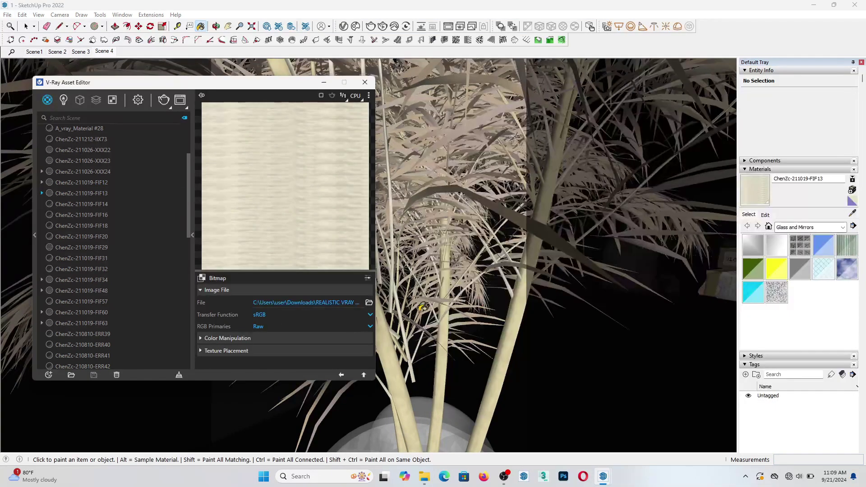
Raise the ChenZc-211019-FIF13 material's reflection color to mid grey with a reflection glossiness of 0.79
{"action": "left_click", "coordinate": [341, 374]}
{"action": "left_click", "coordinate": [299, 331]}
{"action": "left_click", "coordinate": [303, 342]}
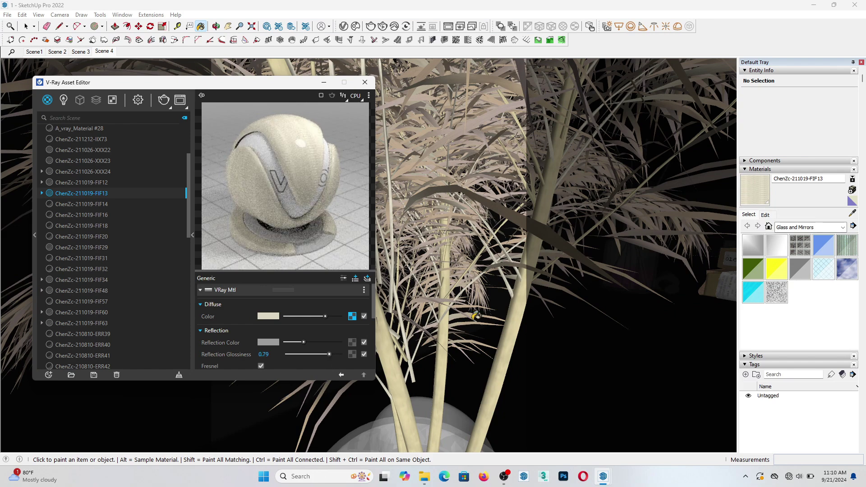
Sample the pampas material ChenZc-211019-FIF14, make it editable in V-Ray and relink its diffuse bitmap to DiffuseTexture_ChenZc211019FIF82_0
{"action": "left_click", "coordinate": [425, 246], "text": "alt"}
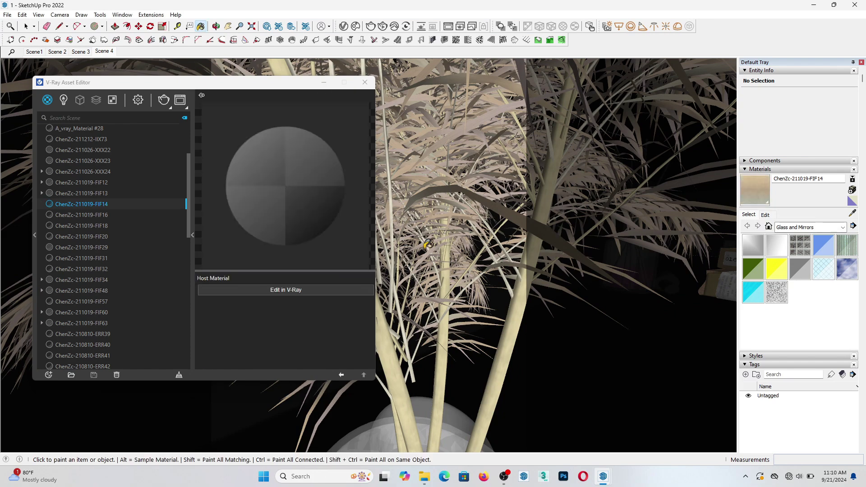
{"action": "left_click", "coordinate": [292, 290]}
{"action": "left_click", "coordinate": [353, 314]}
{"action": "left_click", "coordinate": [369, 302]}
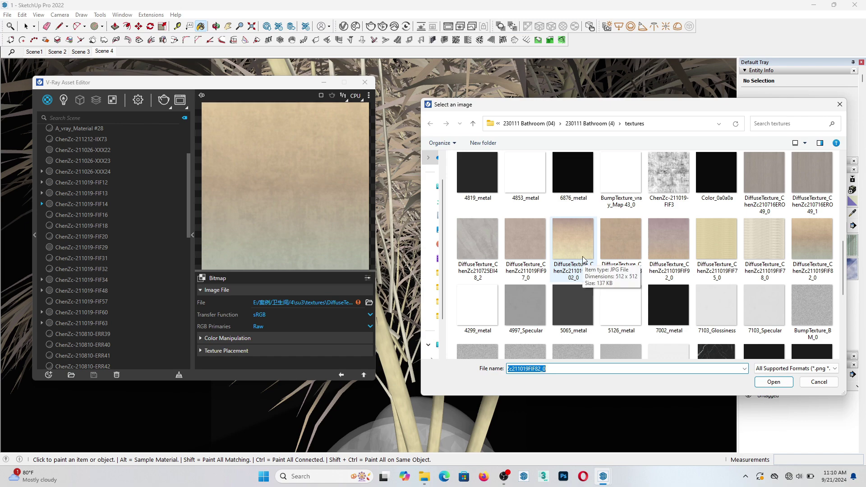
{"action": "double_click", "coordinate": [811, 239]}
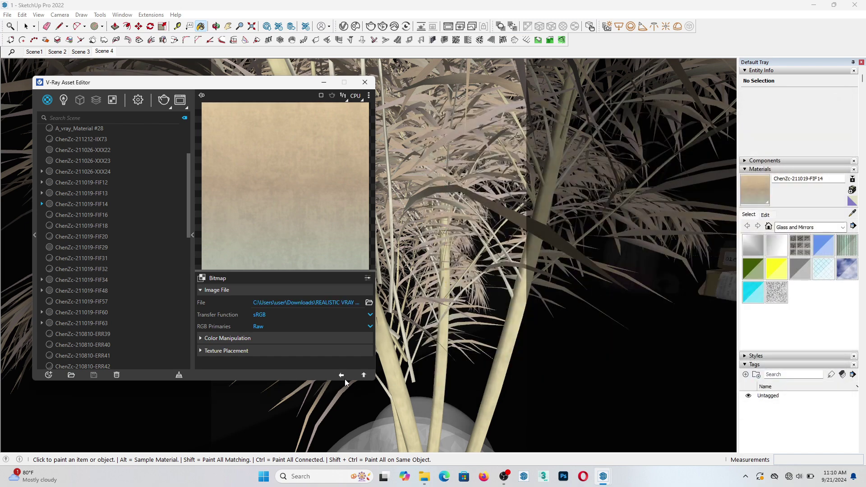
{"action": "left_click", "coordinate": [341, 376]}
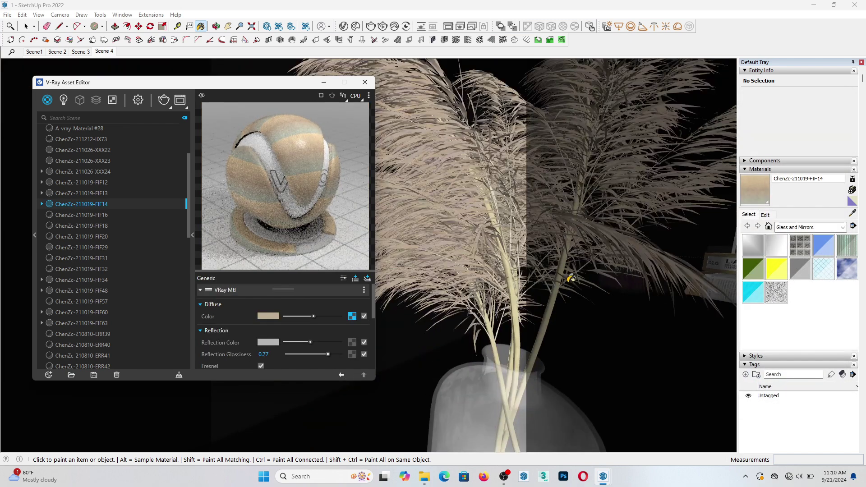
{"action": "scroll", "coordinate": [571, 278], "scroll_direction": "down", "scroll_amount": 5}
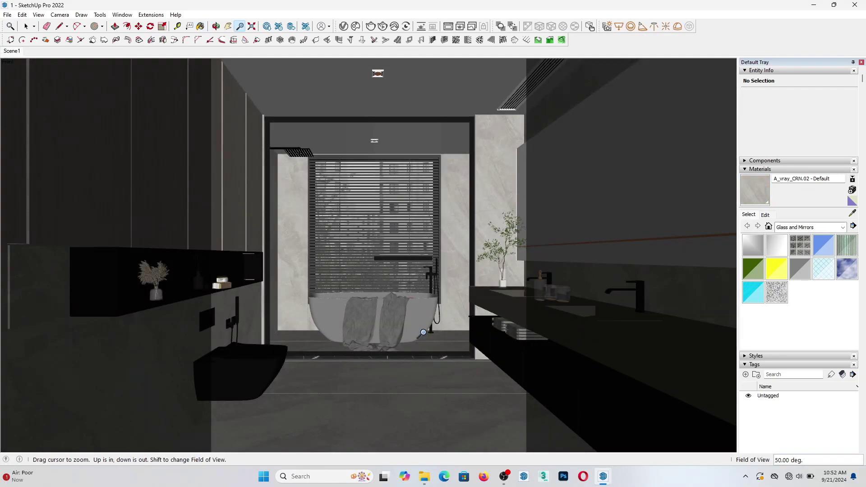
Set the camera's field of view to 55 degrees and frame the whole bathroom looking straight toward the bathtub
{"action": "left_click_drag", "start_coordinate": [423, 332], "coordinate": [423, 331]}
{"action": "middle_click_drag", "start_coordinate": [423, 331], "coordinate": [429, 331], "text": "shift"}
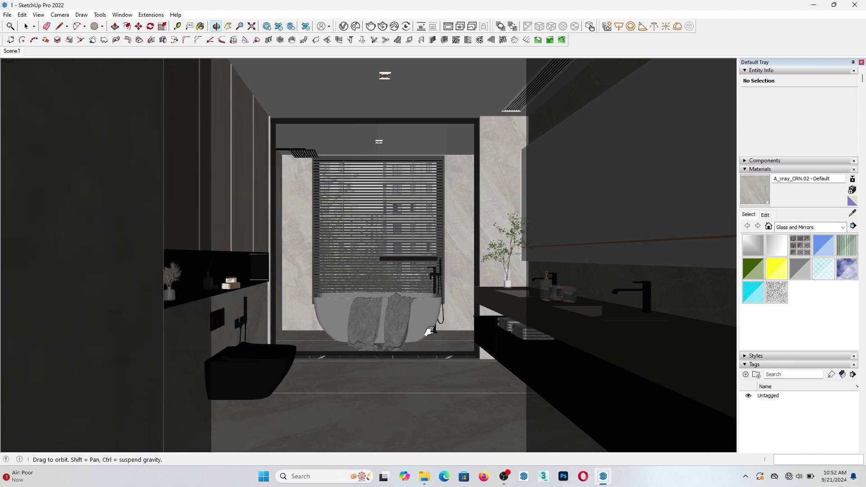
{"action": "key", "text": "z"}
{"action": "scroll", "coordinate": [429, 331], "scroll_direction": "up", "scroll_amount": 1}
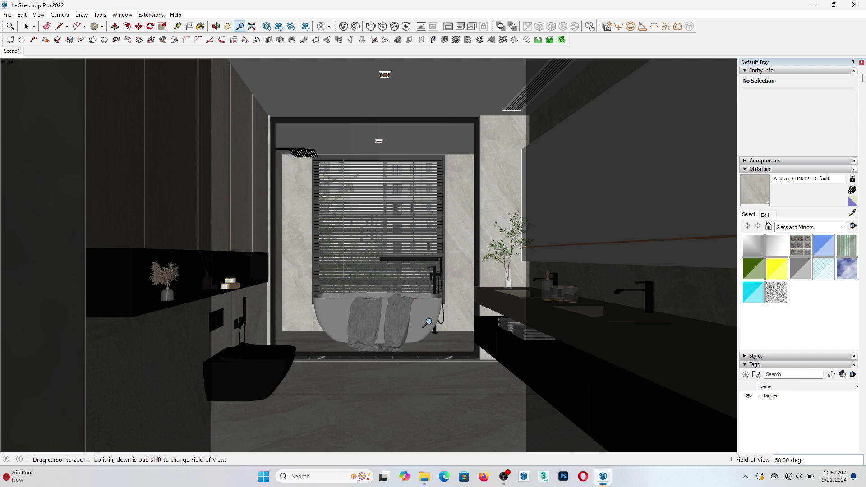
{"action": "type", "text": "55"}
{"action": "key", "text": "Return"}
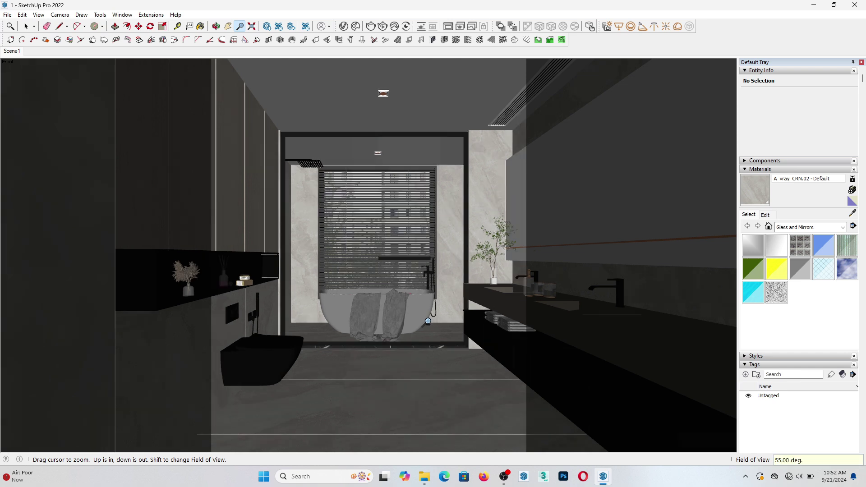
{"action": "left_click_drag", "start_coordinate": [427, 322], "coordinate": [429, 316]}
{"action": "mouse_move", "coordinate": [428, 300]}
{"action": "middle_mouse_down", "text": "shift"}
{"action": "mouse_move", "coordinate": [429, 311]}
{"action": "mouse_move", "coordinate": [430, 296]}
{"action": "middle_mouse_up", "text": "shift"}
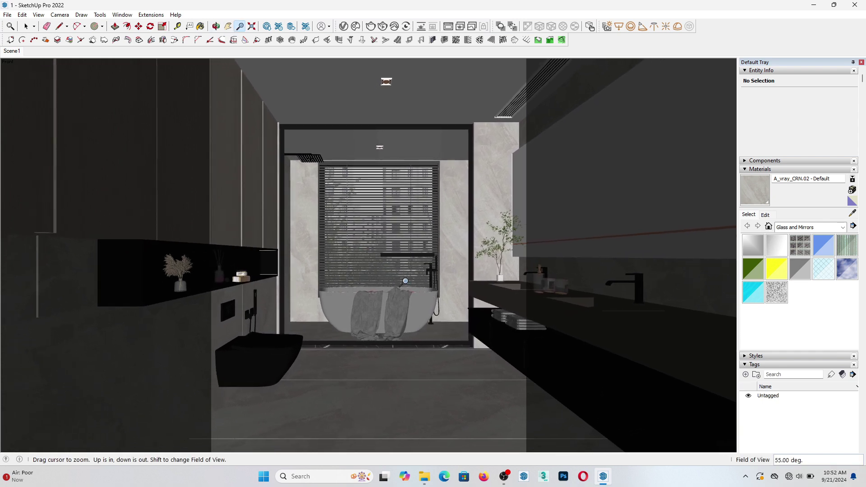
Switch the full bathroom view to two-point perspective, adjust its framing and update Scene1 with it
{"action": "left_click", "coordinate": [60, 16]}
{"action": "left_click", "coordinate": [70, 76]}
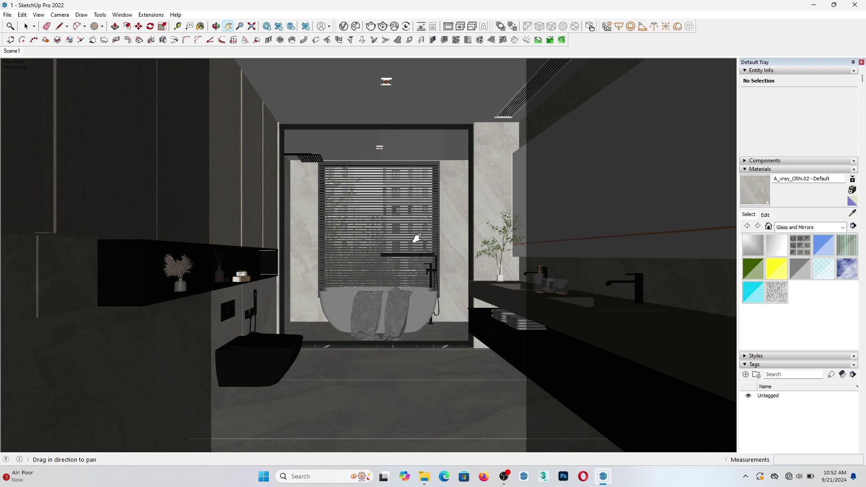
{"action": "mouse_move", "coordinate": [442, 242]}
{"action": "middle_mouse_down"}
{"action": "mouse_move", "coordinate": [444, 259]}
{"action": "mouse_move", "coordinate": [444, 238]}
{"action": "middle_mouse_up"}
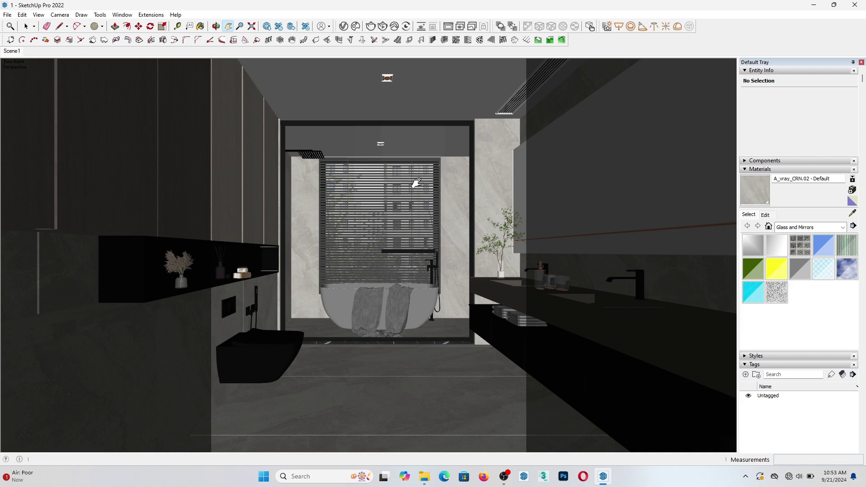
{"action": "right_click", "coordinate": [12, 54]}
{"action": "left_click", "coordinate": [39, 90]}
Frame a closer, straight-on view of the bathtub and window inside the black glass partition frame
{"action": "scroll", "coordinate": [415, 303], "scroll_direction": "up", "scroll_amount": 8}
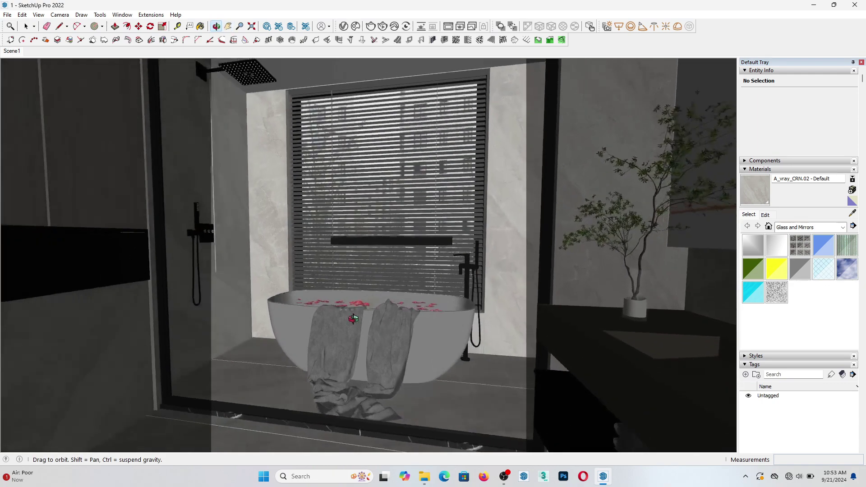
{"action": "middle_click_drag", "start_coordinate": [353, 319], "coordinate": [448, 309]}
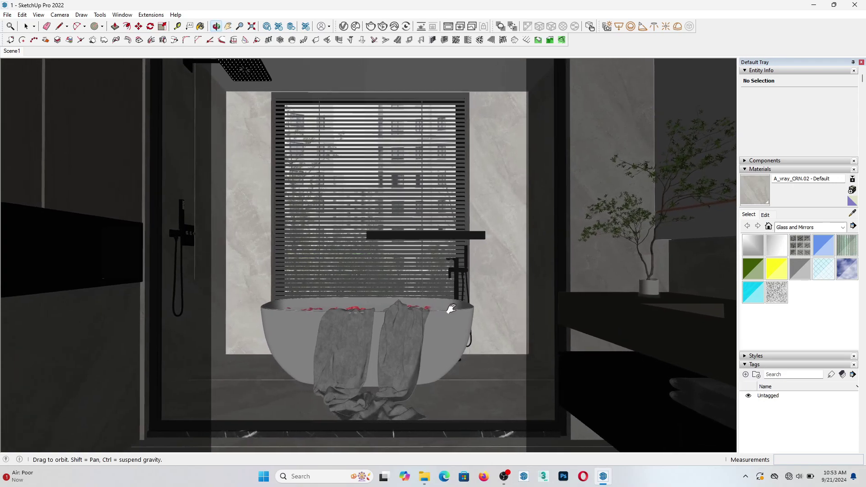
{"action": "left_click_drag", "start_coordinate": [434, 302], "coordinate": [434, 324]}
{"action": "middle_click_drag", "start_coordinate": [437, 311], "coordinate": [449, 293], "text": "shift"}
{"action": "left_click", "coordinate": [60, 14]}
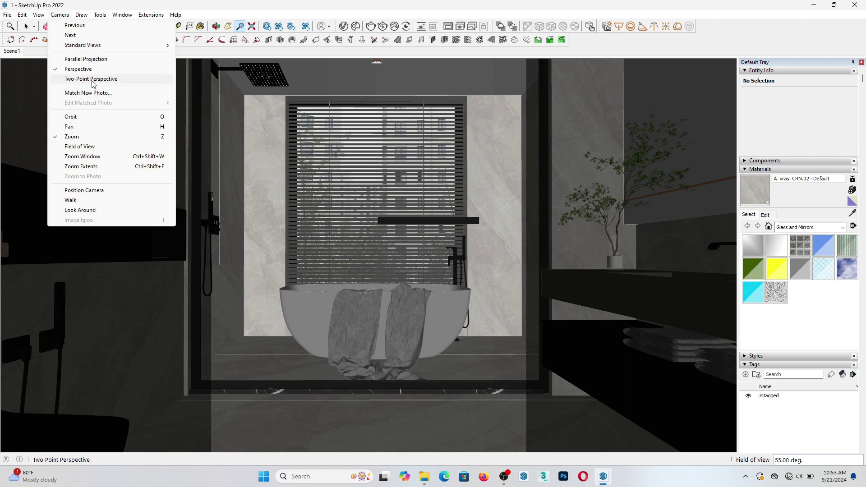
{"action": "left_click", "coordinate": [108, 78]}
{"action": "key", "text": "o"}
{"action": "mouse_move", "coordinate": [500, 213]}
{"action": "left_mouse_down", "text": "shift"}
{"action": "mouse_move", "coordinate": [499, 256]}
{"action": "mouse_move", "coordinate": [498, 207]}
{"action": "left_mouse_up", "text": "shift"}
{"action": "left_click_drag", "start_coordinate": [463, 238], "coordinate": [449, 292], "text": "shift"}
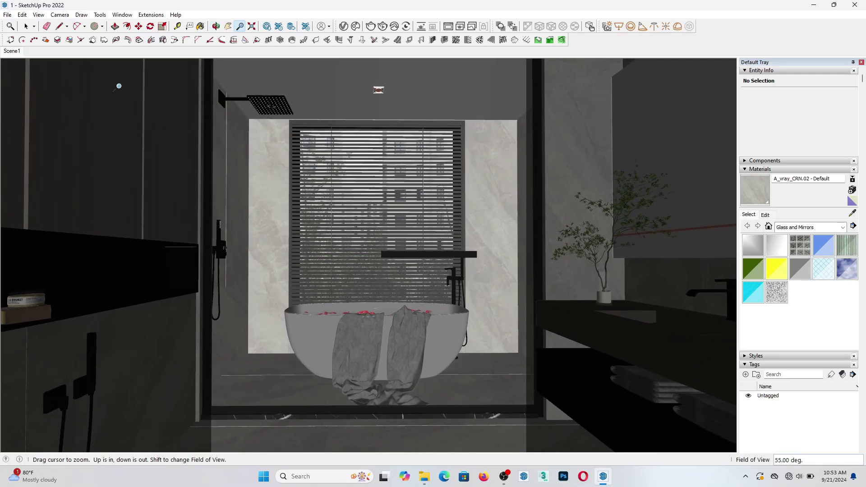
Switch the bathtub view to two-point perspective and add it as Scene 2
{"action": "left_click", "coordinate": [59, 14]}
{"action": "left_click", "coordinate": [81, 79]}
{"action": "mouse_move", "coordinate": [472, 245]}
{"action": "middle_mouse_down", "text": "shift"}
{"action": "mouse_move", "coordinate": [474, 266]}
{"action": "mouse_move", "coordinate": [475, 255]}
{"action": "middle_mouse_up", "text": "shift"}
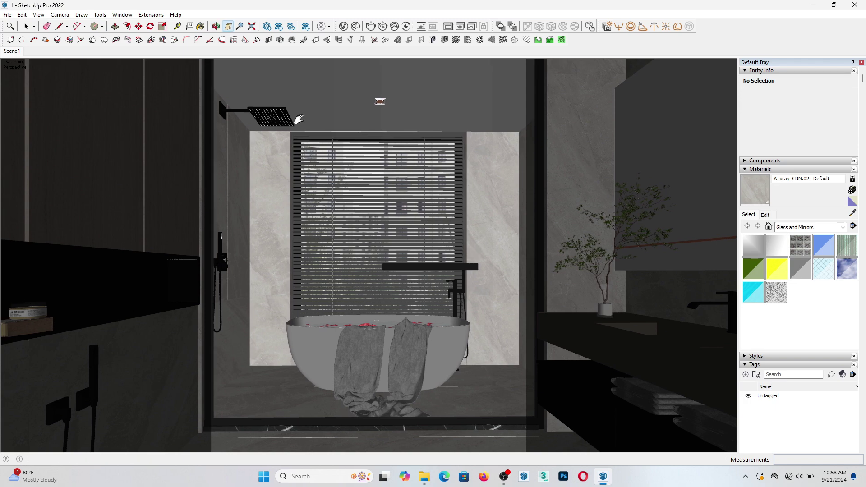
{"action": "right_click", "coordinate": [13, 51]}
{"action": "left_click", "coordinate": [43, 92]}
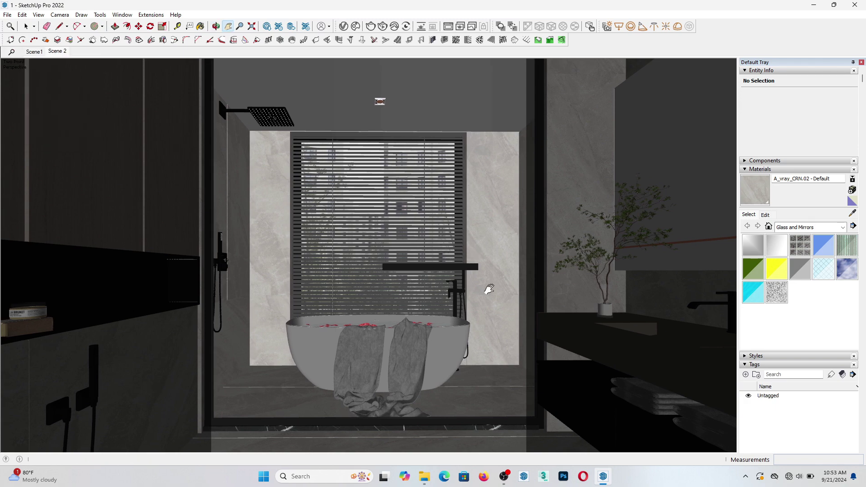
Frame a frontal close view of the vanity with the potted plant, basins, soap bottles and folded towels
{"action": "middle_click_drag", "start_coordinate": [489, 289], "coordinate": [438, 265]}
{"action": "scroll", "coordinate": [450, 256], "scroll_direction": "down", "scroll_amount": 1}
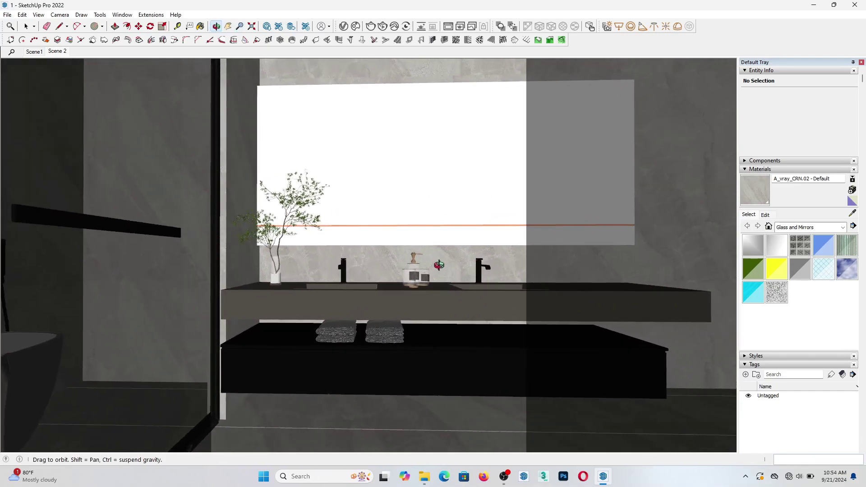
{"action": "left_click_drag", "start_coordinate": [439, 265], "coordinate": [480, 220]}
{"action": "middle_click_drag", "start_coordinate": [463, 289], "coordinate": [524, 307]}
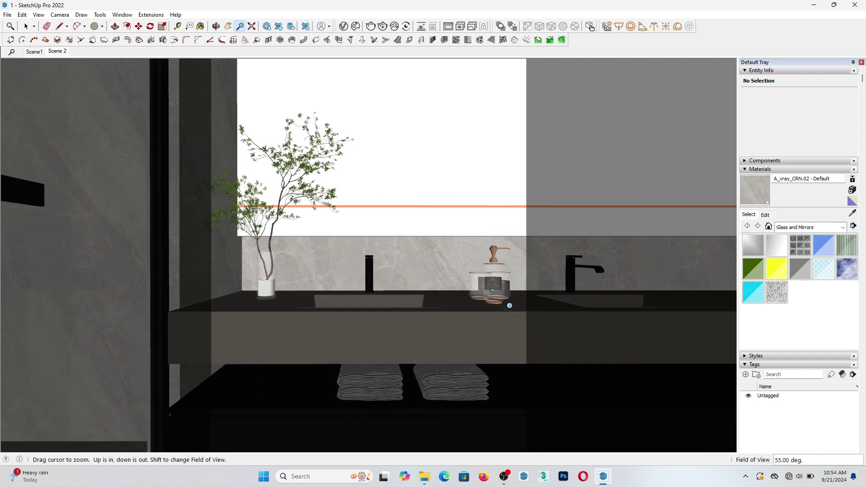
Switch the vanity view to two-point perspective, refine its framing and add it as Scene 3
{"action": "left_click", "coordinate": [64, 16]}
{"action": "left_click", "coordinate": [68, 79]}
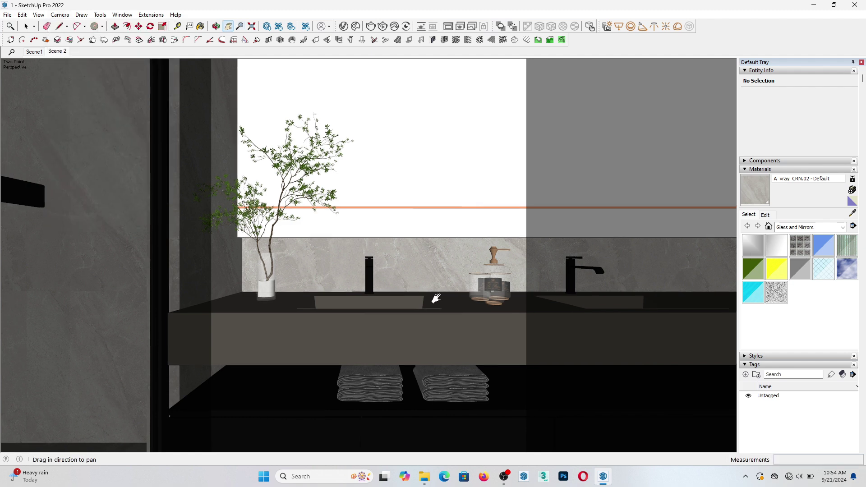
{"action": "mouse_move", "coordinate": [436, 295]}
{"action": "middle_mouse_down", "text": "shift"}
{"action": "mouse_move", "coordinate": [434, 308]}
{"action": "mouse_move", "coordinate": [432, 296]}
{"action": "middle_mouse_up", "text": "shift"}
{"action": "left_click", "coordinate": [60, 15]}
{"action": "left_click", "coordinate": [84, 77]}
{"action": "key", "text": "z"}
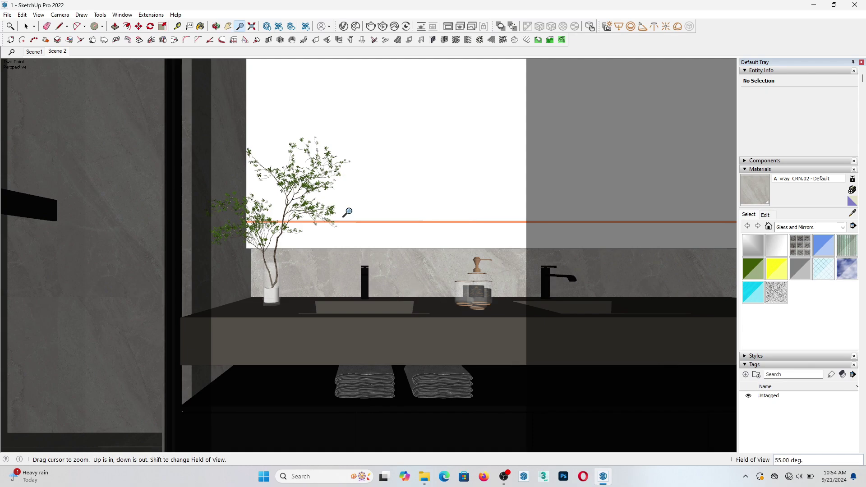
{"action": "right_click", "coordinate": [63, 52]}
{"action": "left_click", "coordinate": [78, 81]}
Frame an angled view of the shower and bathtub and switch it to two-point perspective
{"action": "middle_click_drag", "start_coordinate": [373, 290], "coordinate": [397, 316]}
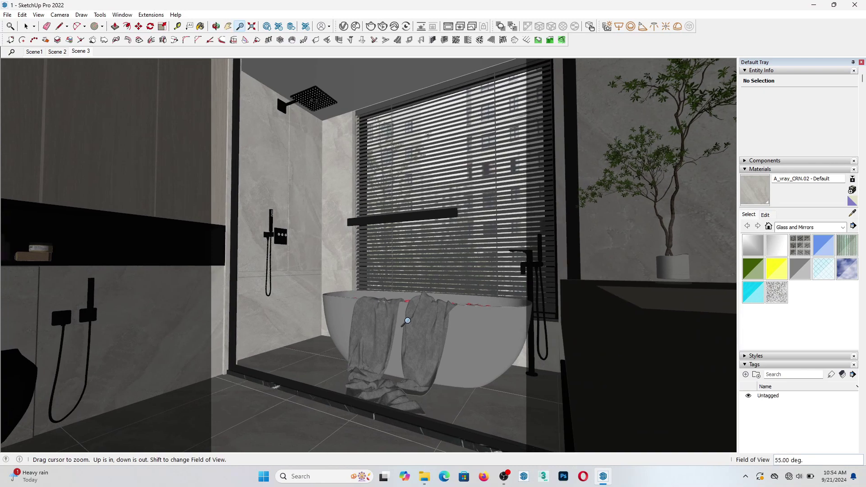
{"action": "scroll", "coordinate": [479, 310], "scroll_direction": "up", "scroll_amount": 1}
{"action": "mouse_move", "coordinate": [479, 309]}
{"action": "middle_mouse_down"}
{"action": "mouse_move", "coordinate": [472, 358]}
{"action": "mouse_move", "coordinate": [481, 327]}
{"action": "mouse_move", "coordinate": [465, 328]}
{"action": "mouse_move", "coordinate": [466, 344]}
{"action": "mouse_move", "coordinate": [477, 338]}
{"action": "mouse_move", "coordinate": [479, 324]}
{"action": "mouse_move", "coordinate": [469, 324]}
{"action": "mouse_move", "coordinate": [482, 323]}
{"action": "middle_mouse_up"}
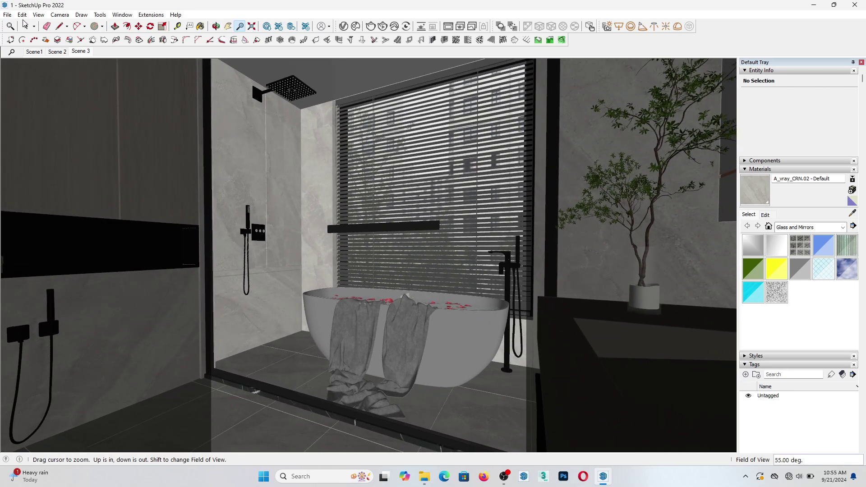
{"action": "left_click", "coordinate": [59, 14]}
{"action": "left_click", "coordinate": [77, 79]}
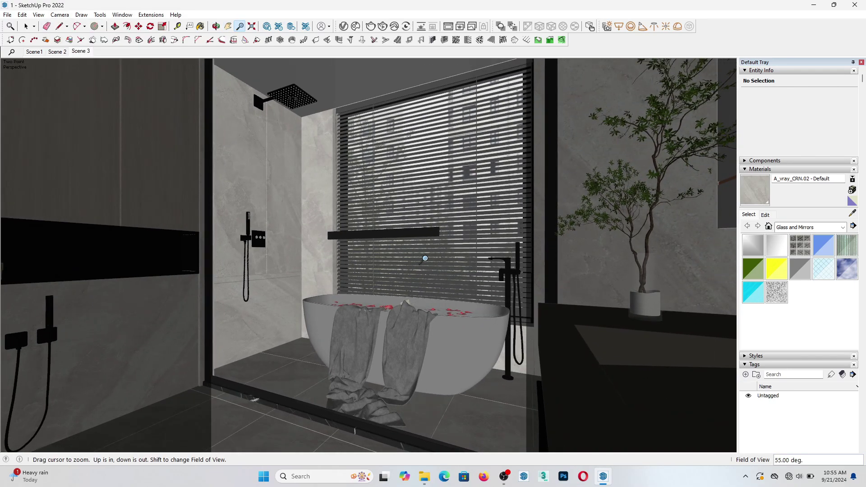
Try a closer angled view over the petal-filled bathtub with the plant in the foreground
{"action": "middle_click_drag", "start_coordinate": [425, 258], "coordinate": [445, 346]}
{"action": "scroll", "coordinate": [423, 311], "scroll_direction": "up", "scroll_amount": 3}
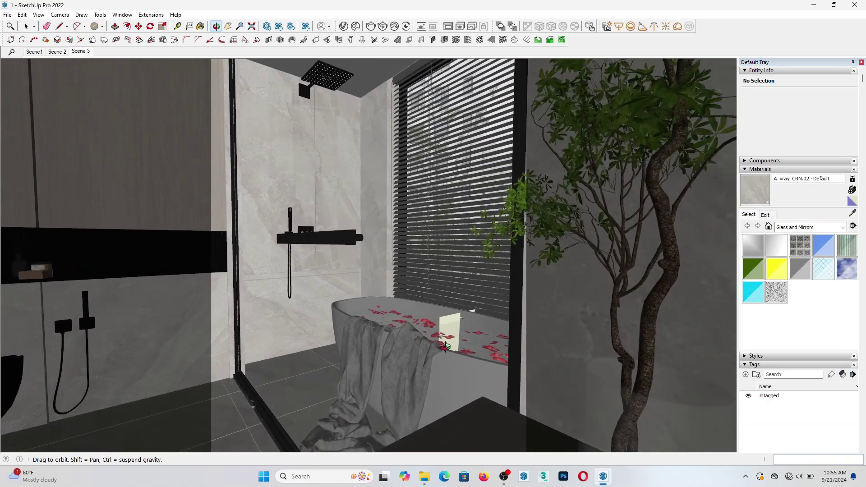
{"action": "middle_click_drag", "start_coordinate": [451, 316], "coordinate": [479, 279]}
{"action": "scroll", "coordinate": [447, 293], "scroll_direction": "up", "scroll_amount": 3}
{"action": "scroll", "coordinate": [491, 297], "scroll_direction": "up", "scroll_amount": 3}
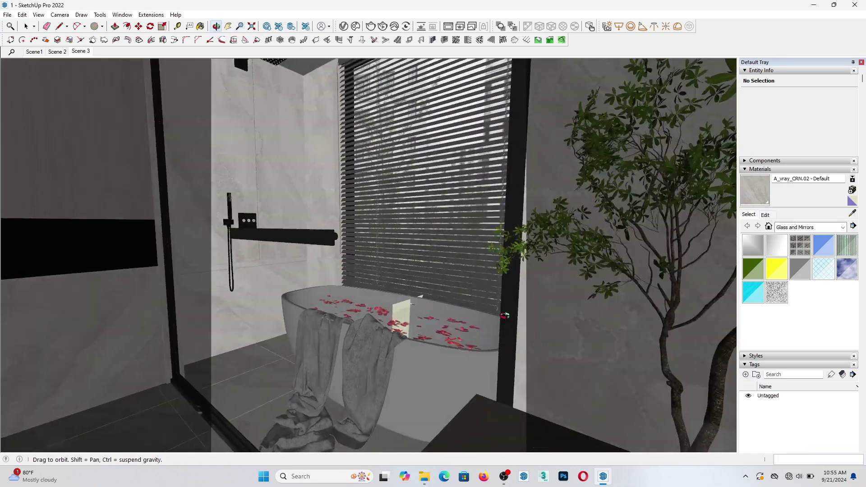
Try a frontal view towards the bathtub and window, with the wall-hung toilet and decorated shelf in the foreground
{"action": "middle_click_drag", "start_coordinate": [504, 316], "coordinate": [418, 305]}
{"action": "scroll", "coordinate": [586, 241], "scroll_direction": "down", "scroll_amount": 3}
{"action": "scroll", "coordinate": [397, 212], "scroll_direction": "up", "scroll_amount": 2}
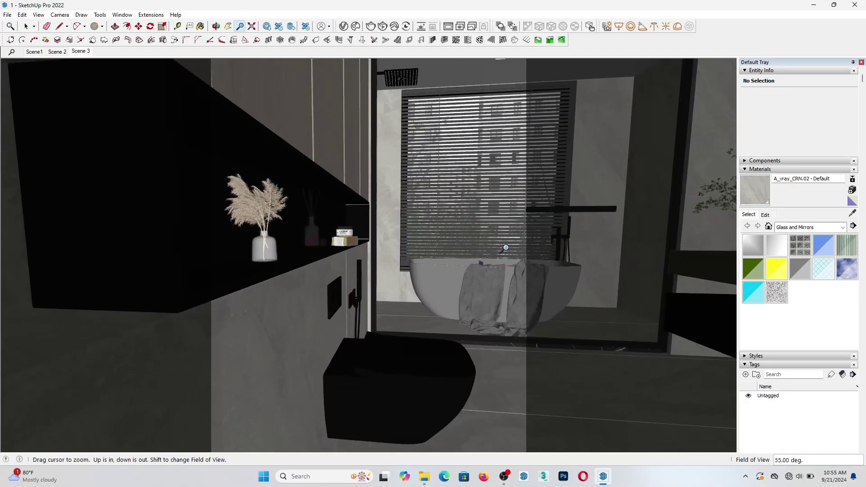
{"action": "middle_click_drag", "start_coordinate": [439, 271], "coordinate": [487, 305], "text": "shift"}
{"action": "scroll", "coordinate": [472, 274], "scroll_direction": "up", "scroll_amount": 2}
{"action": "scroll", "coordinate": [500, 298], "scroll_direction": "up", "scroll_amount": 1}
{"action": "key", "text": "z"}
{"action": "left_click_drag", "start_coordinate": [477, 298], "coordinate": [474, 319]}
{"action": "scroll", "coordinate": [474, 319], "scroll_direction": "down", "scroll_amount": 3}
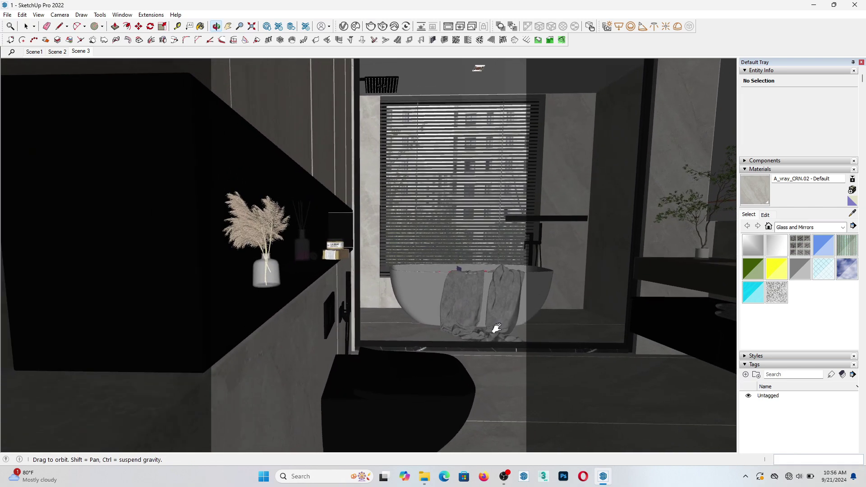
{"action": "middle_click_drag", "start_coordinate": [492, 318], "coordinate": [487, 320]}
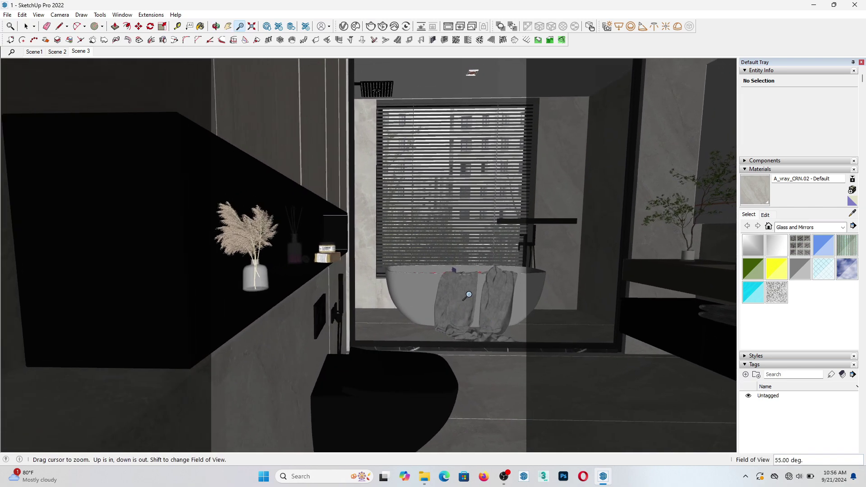
{"action": "scroll", "coordinate": [468, 294], "scroll_direction": "up", "scroll_amount": 5}
{"action": "middle_click_drag", "start_coordinate": [505, 295], "coordinate": [514, 295]}
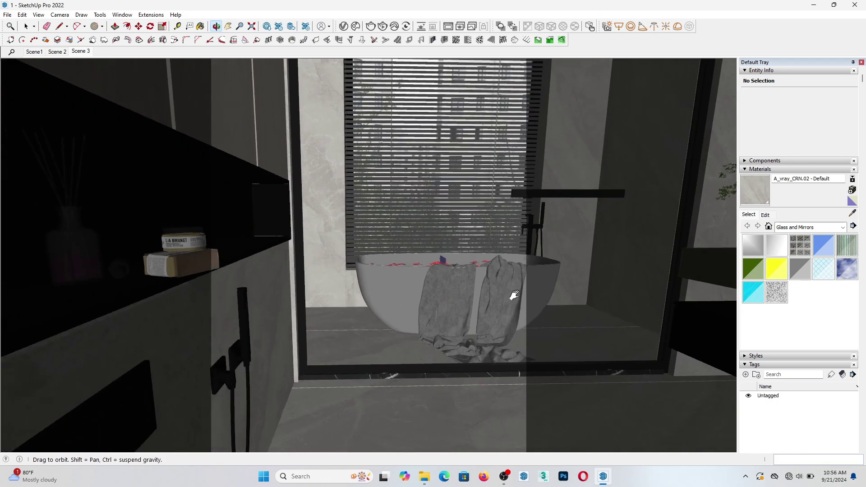
{"action": "scroll", "coordinate": [514, 295], "scroll_direction": "down", "scroll_amount": 6}
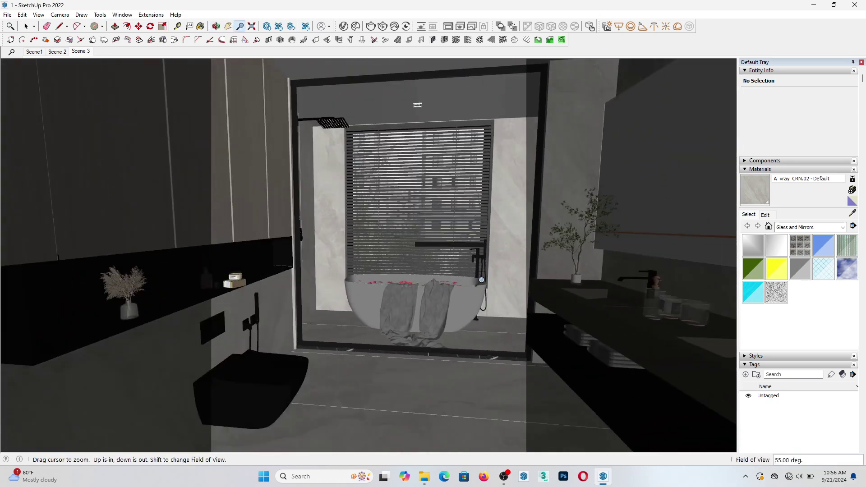
Return to the saved Scene1 camera and set its field of view to 60 degrees
{"action": "left_click", "coordinate": [33, 51]}
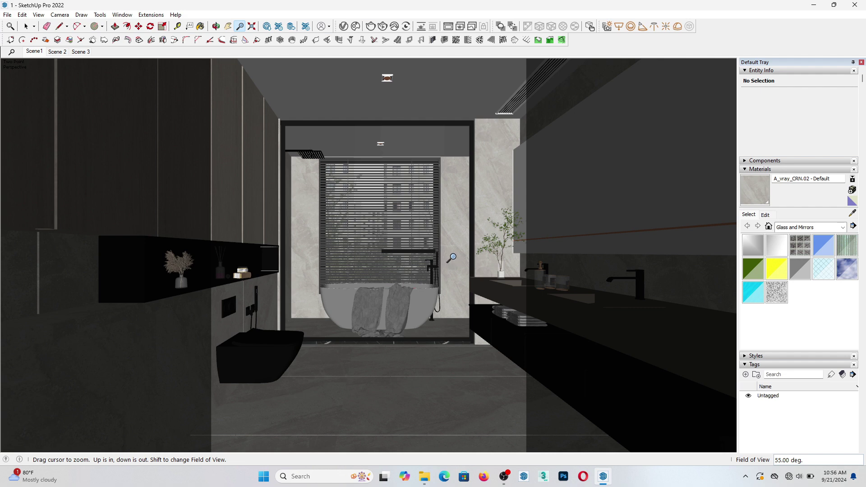
{"action": "type", "text": "60"}
{"action": "key", "text": "Return"}
{"action": "scroll", "coordinate": [443, 266], "scroll_direction": "down", "scroll_amount": 2}
{"action": "scroll", "coordinate": [447, 261], "scroll_direction": "up", "scroll_amount": 2}
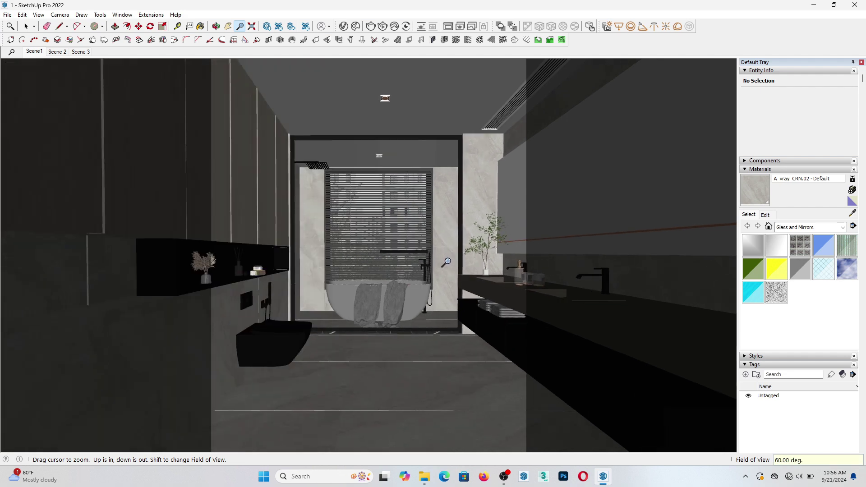
{"action": "mouse_move", "coordinate": [446, 261]}
{"action": "middle_mouse_down"}
{"action": "mouse_move", "coordinate": [456, 269]}
{"action": "mouse_move", "coordinate": [451, 263]}
{"action": "middle_mouse_up"}
{"action": "scroll", "coordinate": [451, 263], "scroll_direction": "up", "scroll_amount": 5}
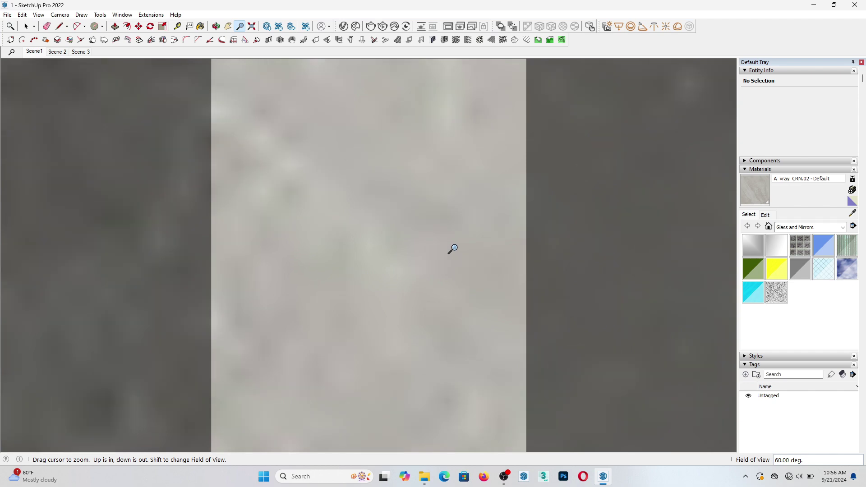
Reframe the whole bathroom at an 80-degree field of view and switch it to two-point perspective
{"action": "type", "text": "80"}
{"action": "key", "text": "Return"}
{"action": "scroll", "coordinate": [395, 251], "scroll_direction": "down", "scroll_amount": 5}
{"action": "middle_click_drag", "start_coordinate": [395, 251], "coordinate": [373, 280]}
{"action": "left_click_drag", "start_coordinate": [374, 280], "coordinate": [379, 315]}
{"action": "middle_click_drag", "start_coordinate": [378, 315], "coordinate": [423, 278]}
{"action": "left_click_drag", "start_coordinate": [423, 278], "coordinate": [423, 293]}
{"action": "middle_click_drag", "start_coordinate": [424, 294], "coordinate": [410, 283]}
{"action": "left_click_drag", "start_coordinate": [410, 283], "coordinate": [408, 280]}
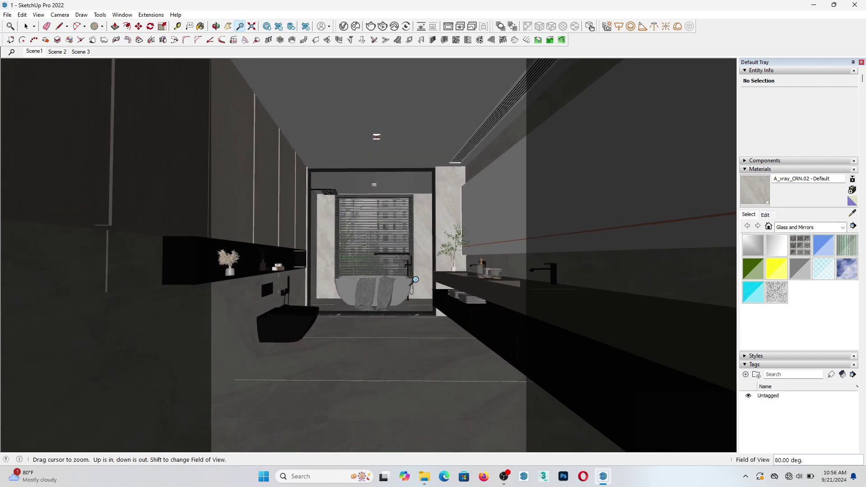
{"action": "middle_click_drag", "start_coordinate": [408, 280], "coordinate": [412, 285]}
{"action": "left_click", "coordinate": [60, 14]}
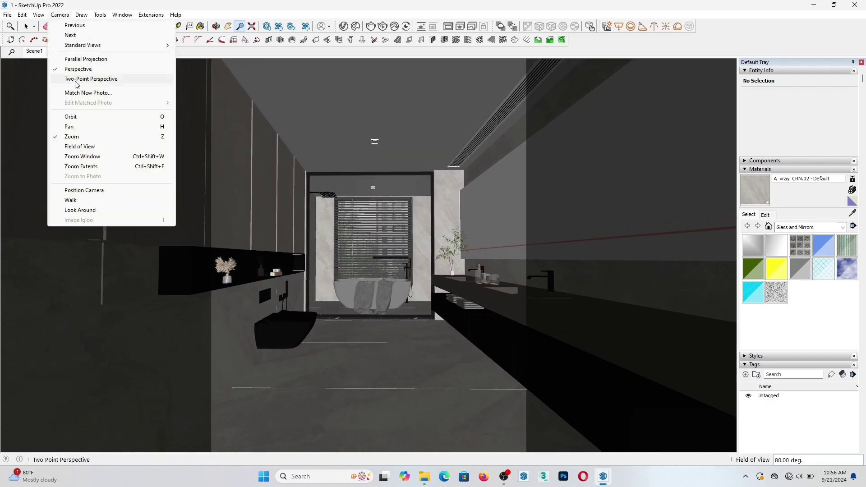
{"action": "left_click", "coordinate": [85, 77]}
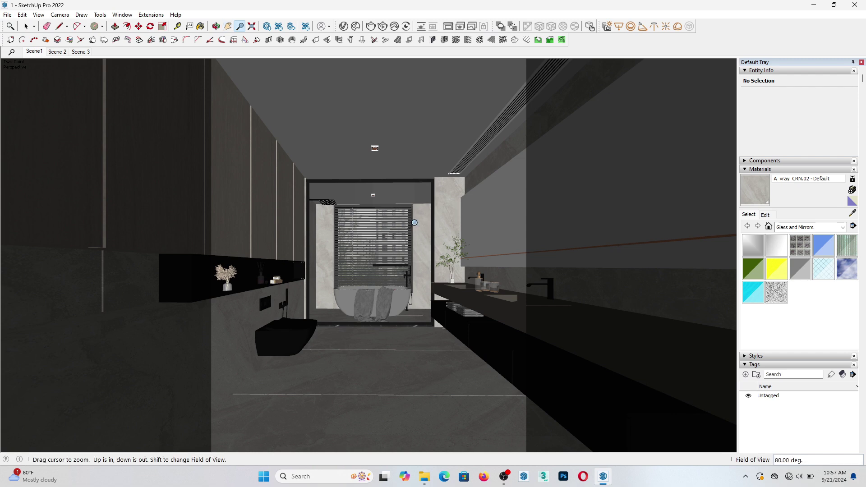
Set the field of view to 70 degrees, restore two-point perspective and refine the vertical framing of the bathroom
{"action": "type", "text": "70"}
{"action": "key", "text": "Return"}
{"action": "left_click_drag", "start_coordinate": [414, 220], "coordinate": [415, 236]}
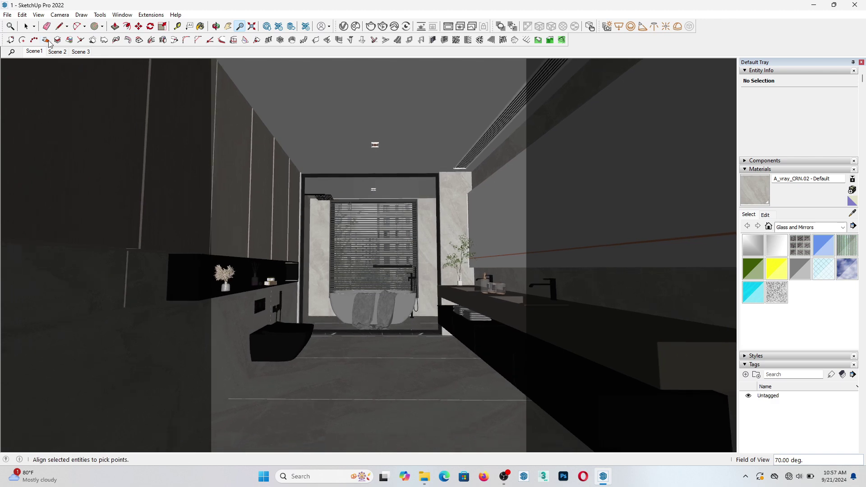
{"action": "left_click", "coordinate": [63, 15]}
{"action": "left_click", "coordinate": [97, 76]}
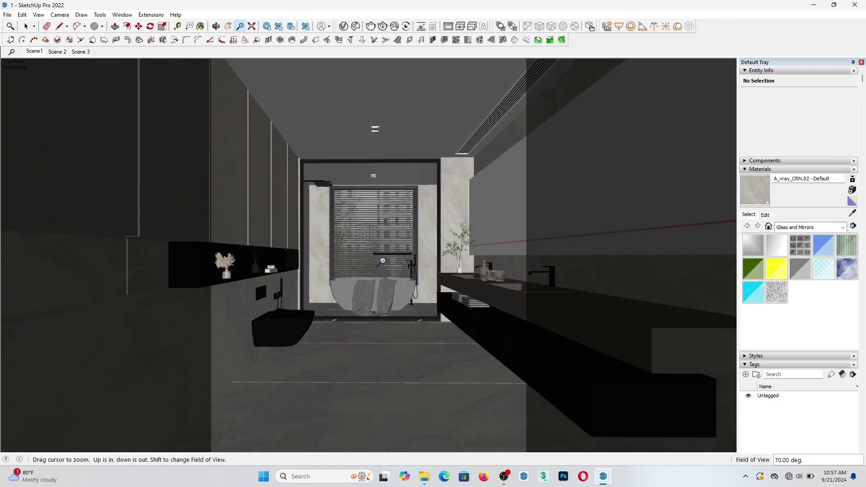
{"action": "key", "text": "o"}
{"action": "left_click_drag", "start_coordinate": [386, 253], "coordinate": [389, 273], "text": "shift"}
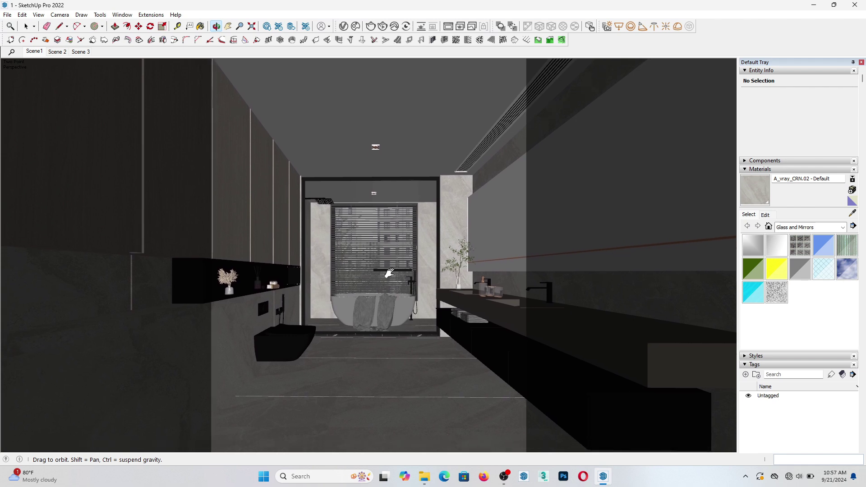
{"action": "right_click", "coordinate": [73, 52]}
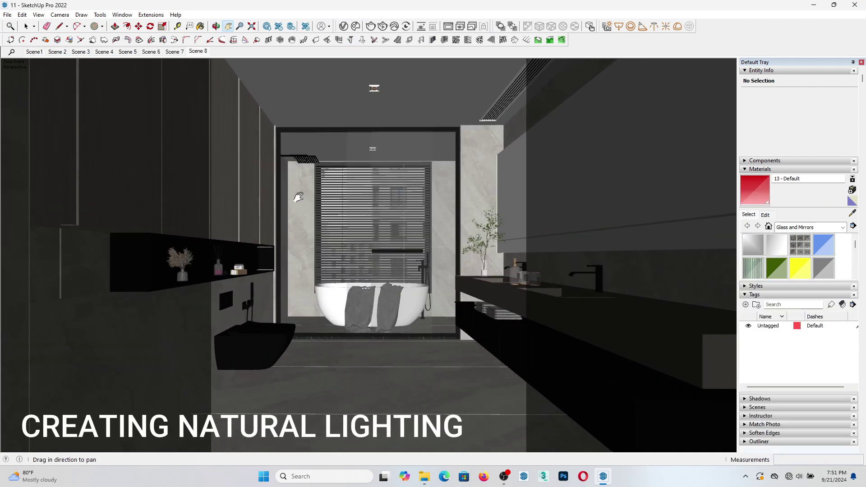
Open the SunLight's settings in the V-Ray Asset Editor and enable Custom Orientation
{"action": "left_click", "coordinate": [344, 26]}
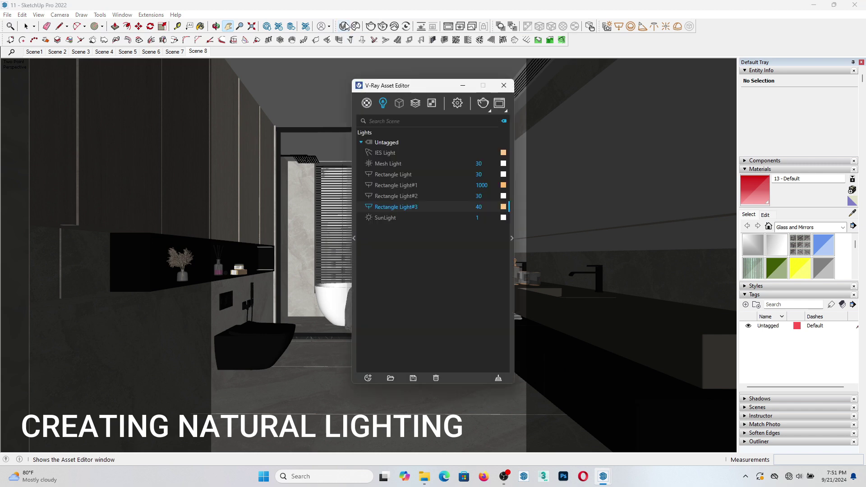
{"action": "left_click", "coordinate": [390, 221]}
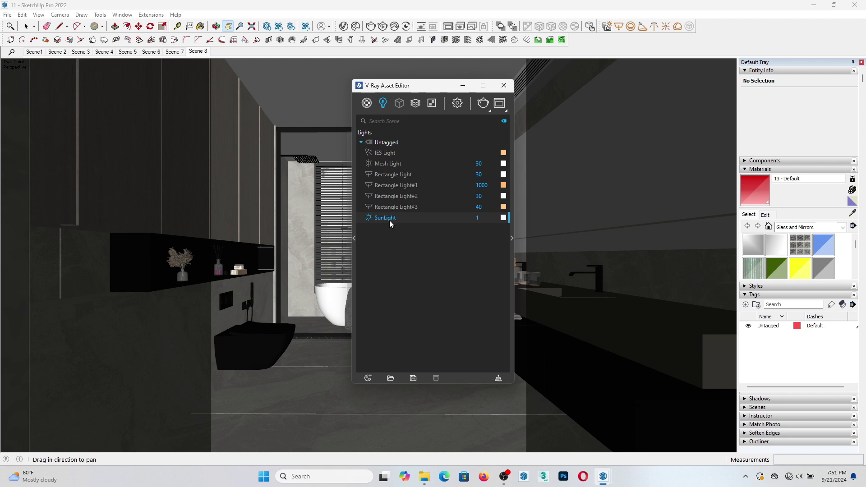
{"action": "left_click", "coordinate": [511, 238]}
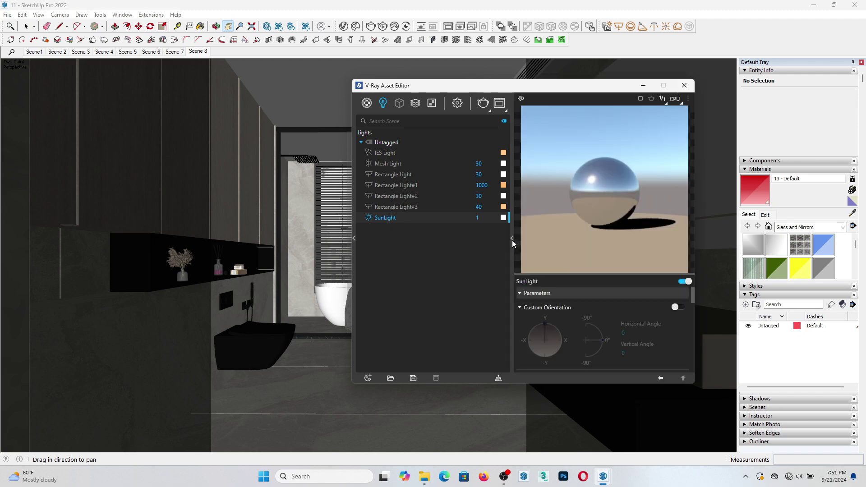
{"action": "left_click_drag", "start_coordinate": [554, 92], "coordinate": [355, 80]}
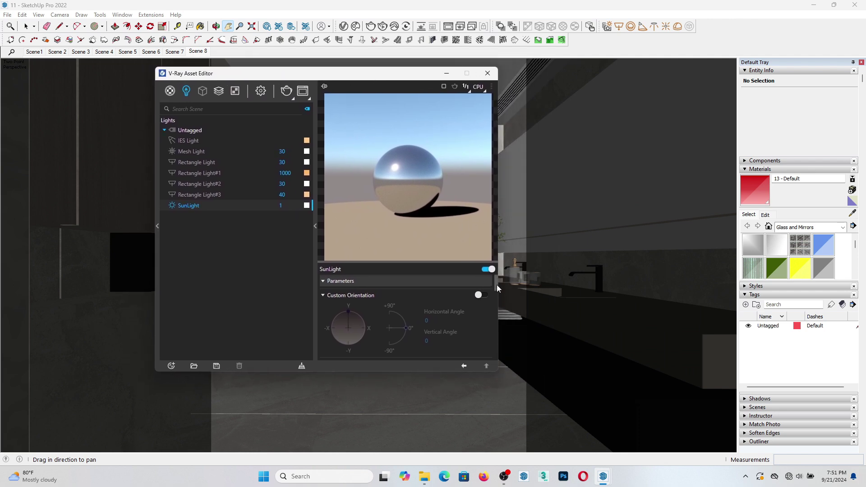
{"action": "mouse_move", "coordinate": [497, 285]}
{"action": "left_mouse_down"}
{"action": "mouse_move", "coordinate": [496, 298]}
{"action": "mouse_move", "coordinate": [496, 281]}
{"action": "left_mouse_up"}
{"action": "left_click", "coordinate": [482, 297]}
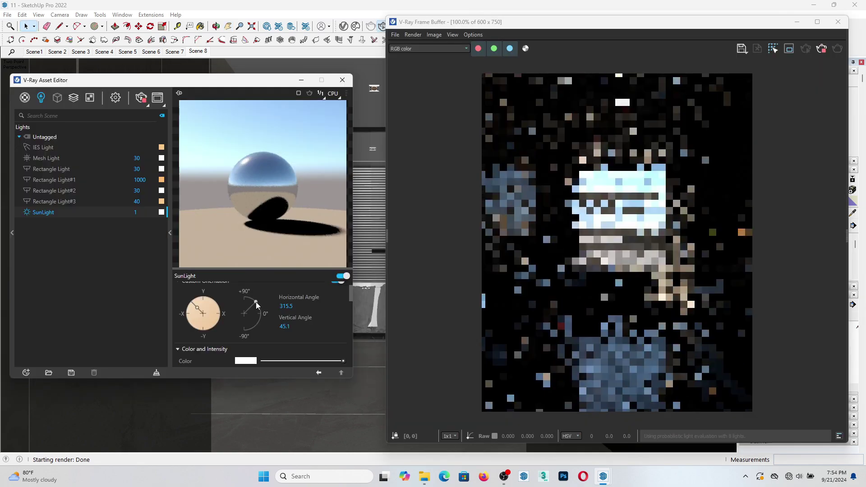
Set the sun's horizontal angle to 325.3 and vertical angle to 39.9, and check the sunlight in the enlarged render
{"action": "mouse_move", "coordinate": [256, 302]}
{"action": "left_mouse_down"}
{"action": "mouse_move", "coordinate": [226, 311]}
{"action": "mouse_move", "coordinate": [257, 302]}
{"action": "left_mouse_up"}
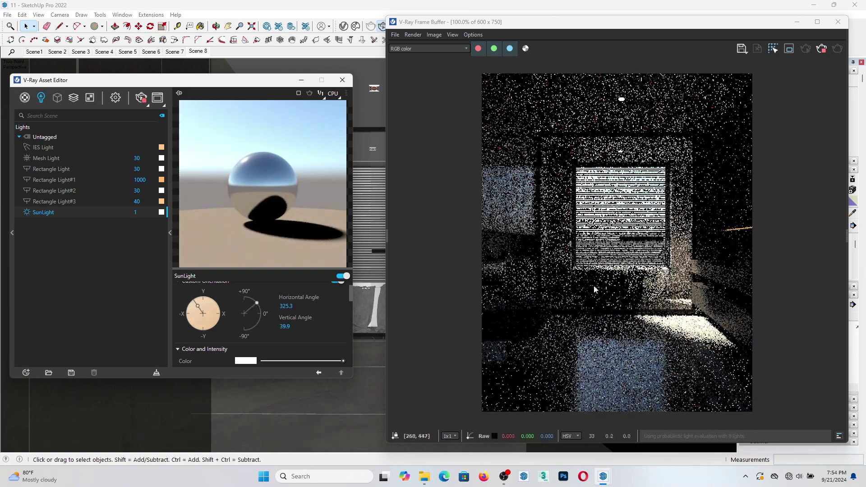
{"action": "left_click", "coordinate": [817, 22]}
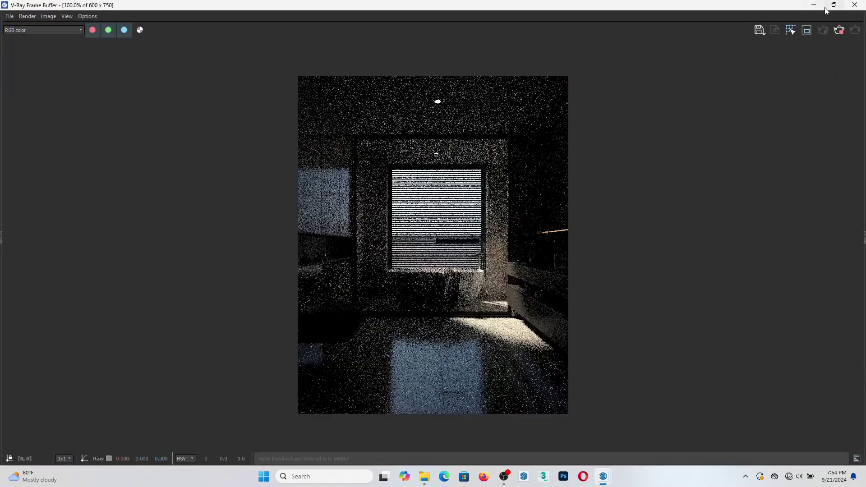
{"action": "left_click", "coordinate": [826, 9]}
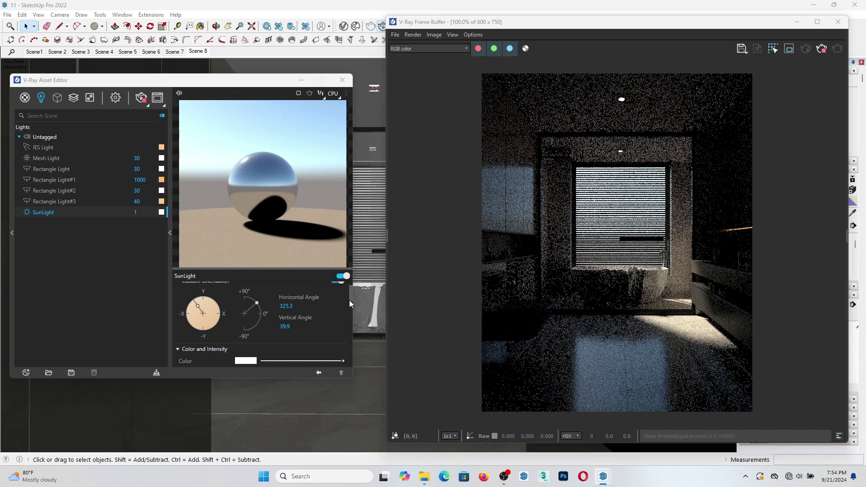
Set the SunLight's intensity multiplier to 0.5 and open its size multiplier for editing
{"action": "scroll", "coordinate": [349, 299], "scroll_direction": "down", "scroll_amount": 2}
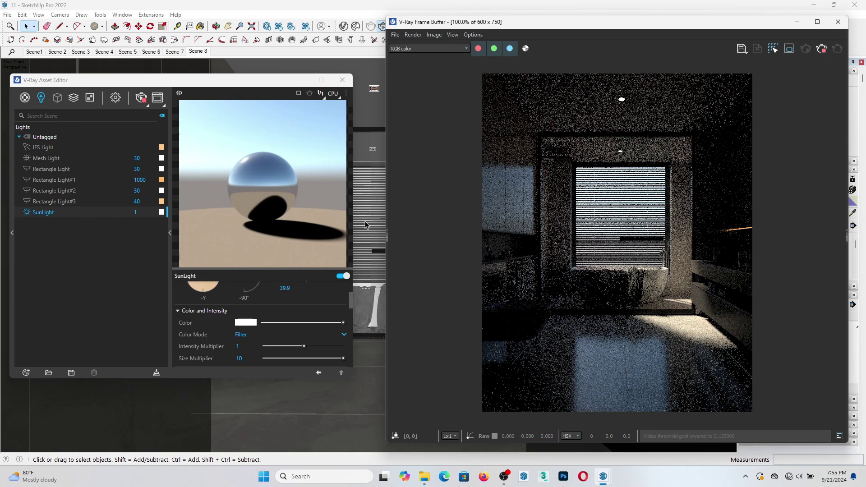
{"action": "left_click_drag", "start_coordinate": [243, 346], "coordinate": [229, 344]}
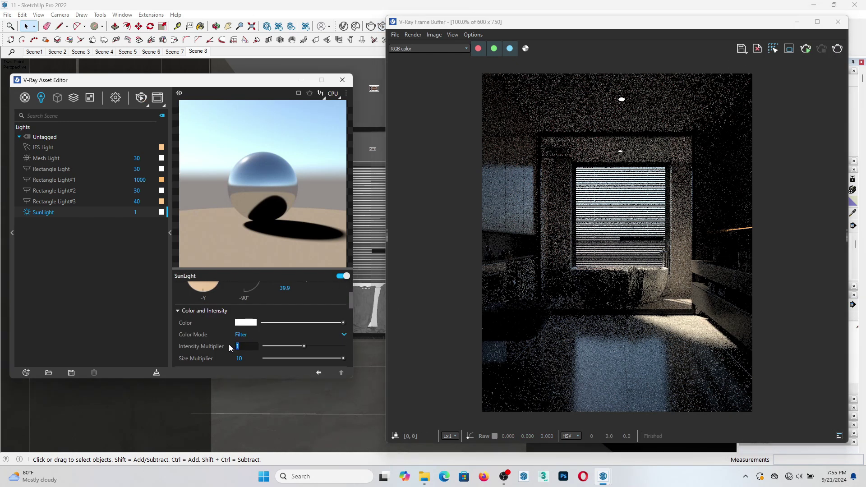
{"action": "type", "text": "0.5"}
{"action": "key", "text": "Return"}
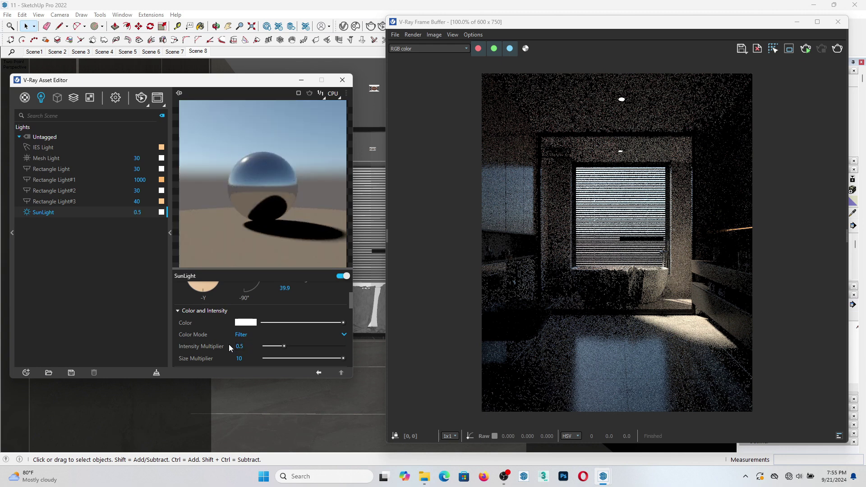
{"action": "double_click", "coordinate": [244, 358]}
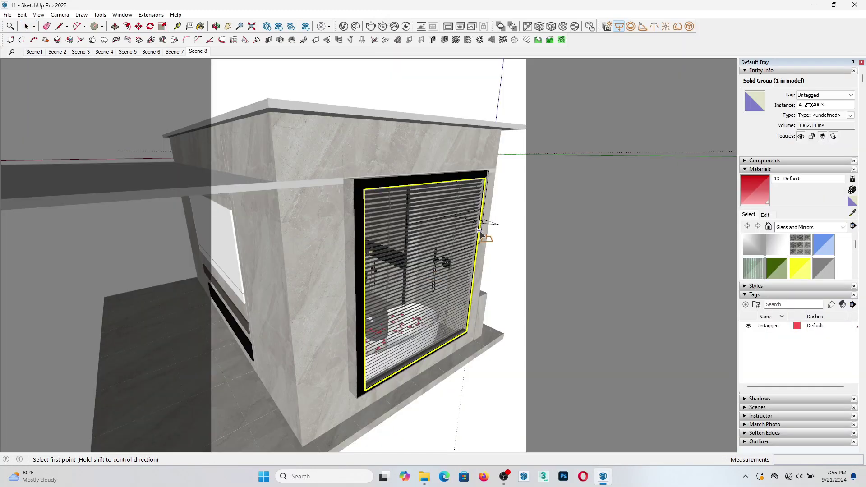
Draw a V-Ray rectangle light across the bathroom window opening from outside the building
{"action": "middle_click_drag", "start_coordinate": [478, 231], "coordinate": [424, 271]}
{"action": "scroll", "coordinate": [309, 400], "scroll_direction": "up", "scroll_amount": 6}
{"action": "left_click", "coordinate": [246, 355]}
{"action": "scroll", "coordinate": [315, 293], "scroll_direction": "down", "scroll_amount": 5}
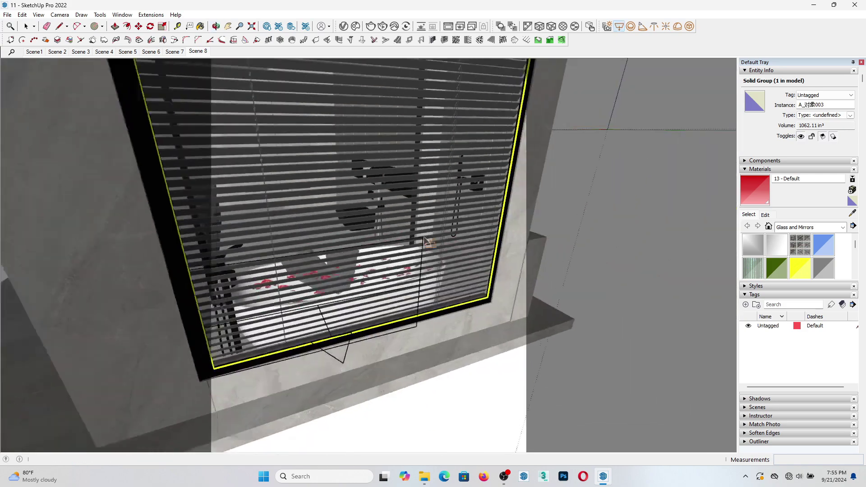
{"action": "middle_click_drag", "start_coordinate": [424, 241], "coordinate": [335, 208]}
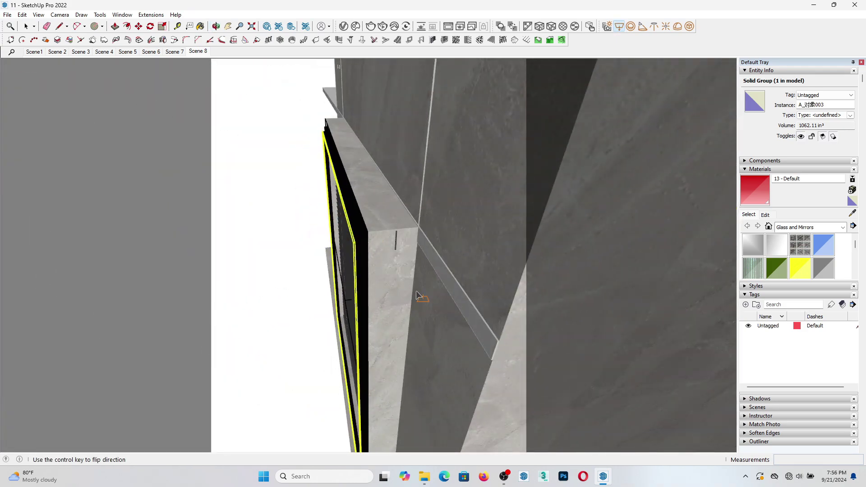
{"action": "middle_click_drag", "start_coordinate": [416, 293], "coordinate": [543, 309]}
{"action": "key", "text": "space"}
Copy the window's rectangle light inward so that the copy sits between the blinds and the bathtub
{"action": "scroll", "coordinate": [387, 275], "scroll_direction": "up", "scroll_amount": 5}
{"action": "middle_click_drag", "start_coordinate": [387, 276], "coordinate": [356, 318]}
{"action": "scroll", "coordinate": [356, 206], "scroll_direction": "down", "scroll_amount": 6}
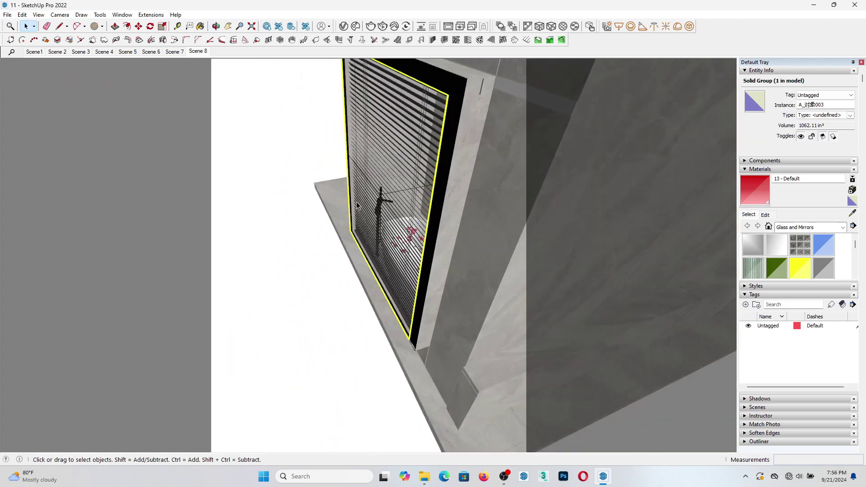
{"action": "middle_click_drag", "start_coordinate": [581, 234], "coordinate": [466, 299]}
{"action": "left_click", "coordinate": [402, 290]}
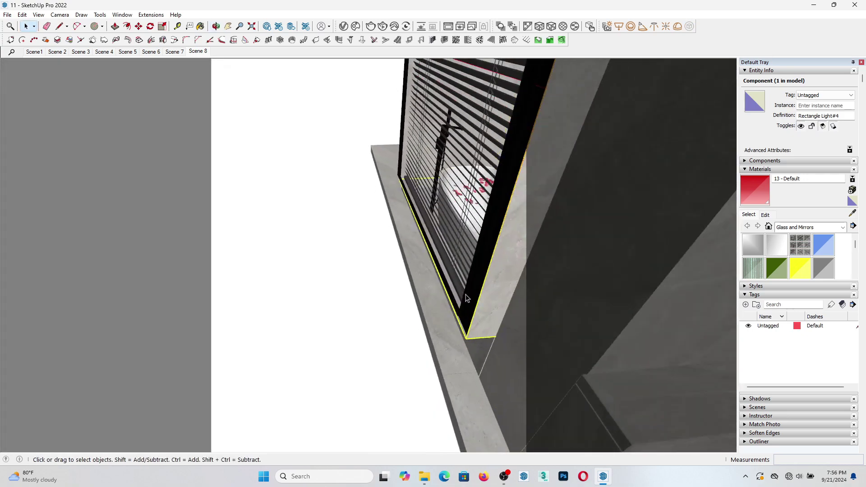
{"action": "scroll", "coordinate": [461, 352], "scroll_direction": "up", "scroll_amount": 1}
{"action": "key", "text": "m"}
{"action": "left_click", "coordinate": [462, 353]}
{"action": "scroll", "coordinate": [417, 268], "scroll_direction": "up", "scroll_amount": 4}
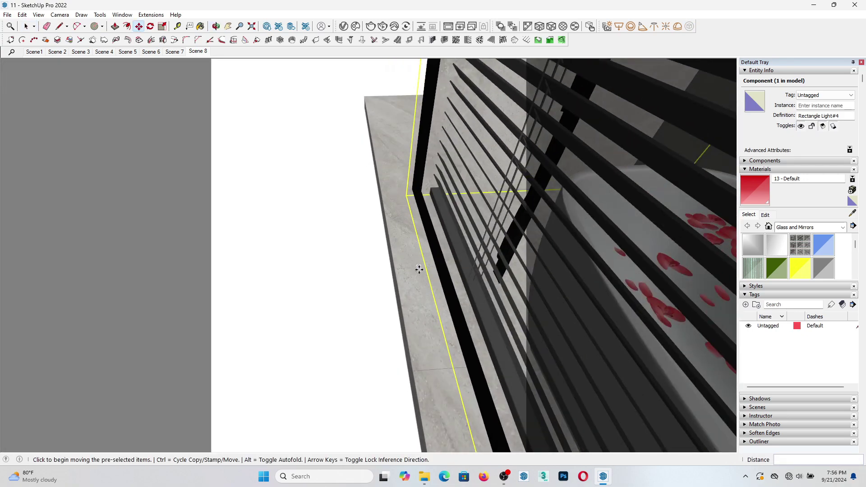
{"action": "scroll", "coordinate": [402, 265], "scroll_direction": "down", "scroll_amount": 4}
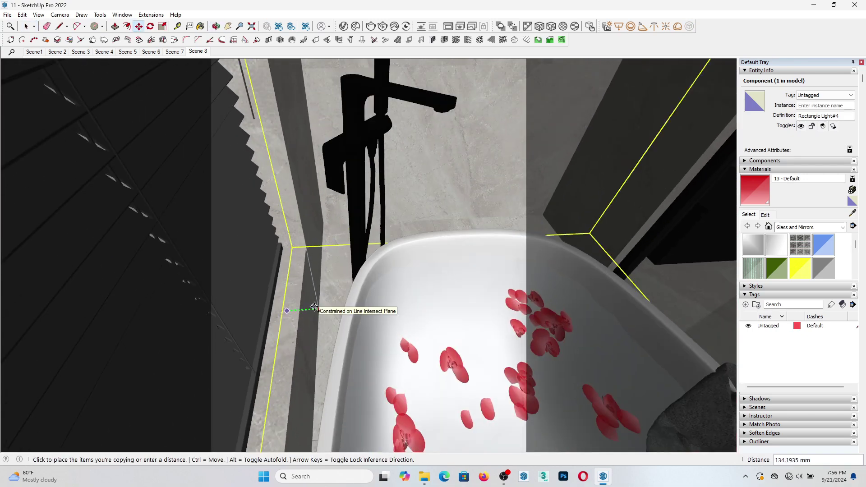
{"action": "scroll", "coordinate": [291, 272], "scroll_direction": "down", "scroll_amount": 2}
{"action": "left_click", "coordinate": [293, 284]}
{"action": "key", "text": "space"}
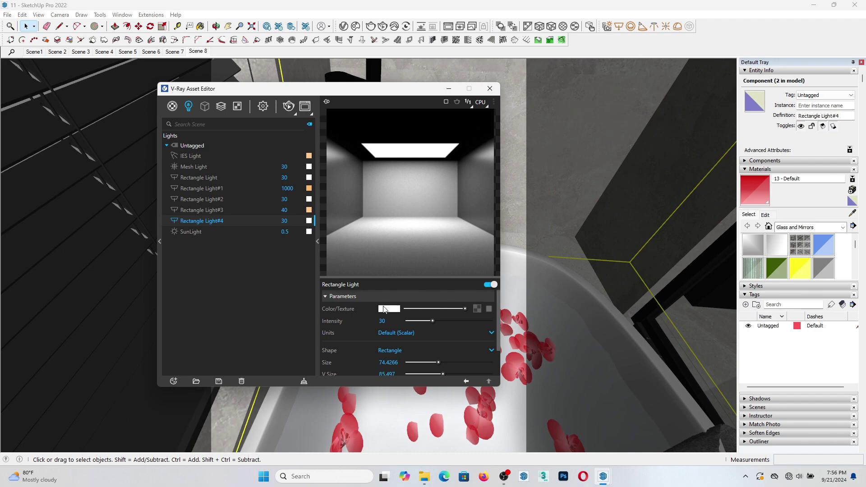
Review the copied rectangle light's parameters and options in the V-Ray Asset Editor
{"action": "left_click_drag", "start_coordinate": [500, 311], "coordinate": [499, 336]}
{"action": "scroll", "coordinate": [408, 377], "scroll_direction": "down", "scroll_amount": 4}
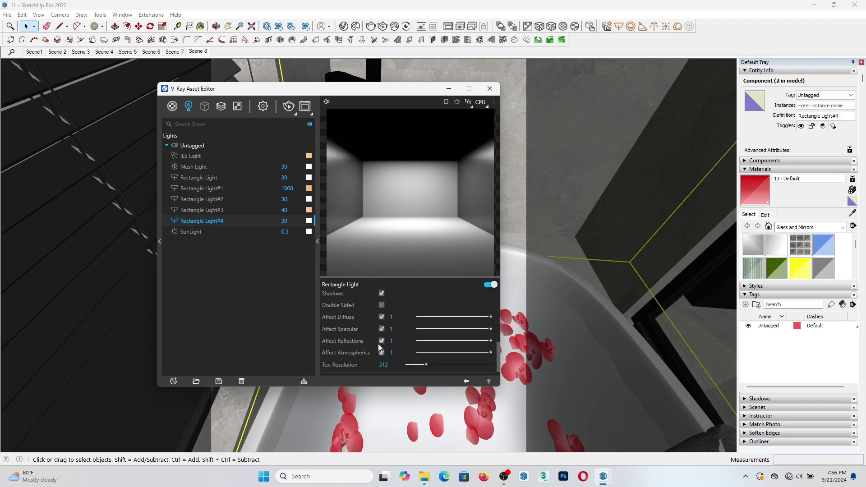
{"action": "scroll", "coordinate": [451, 345], "scroll_direction": "up", "scroll_amount": 5}
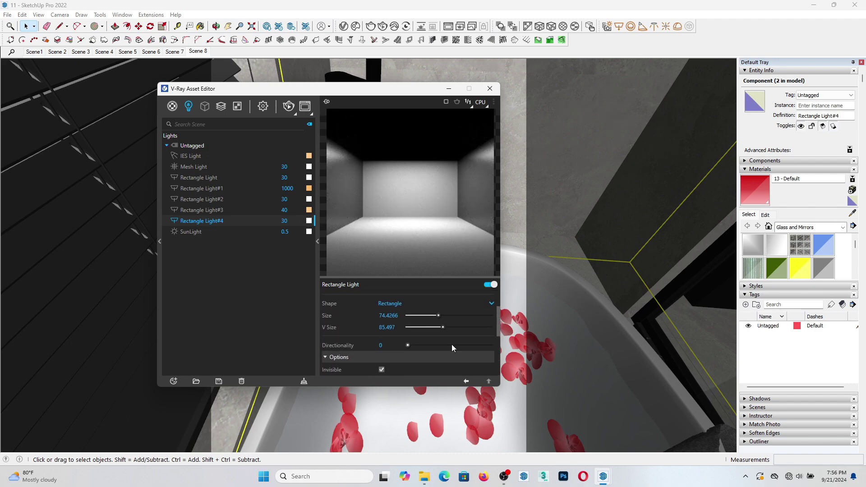
{"action": "left_click", "coordinate": [488, 92]}
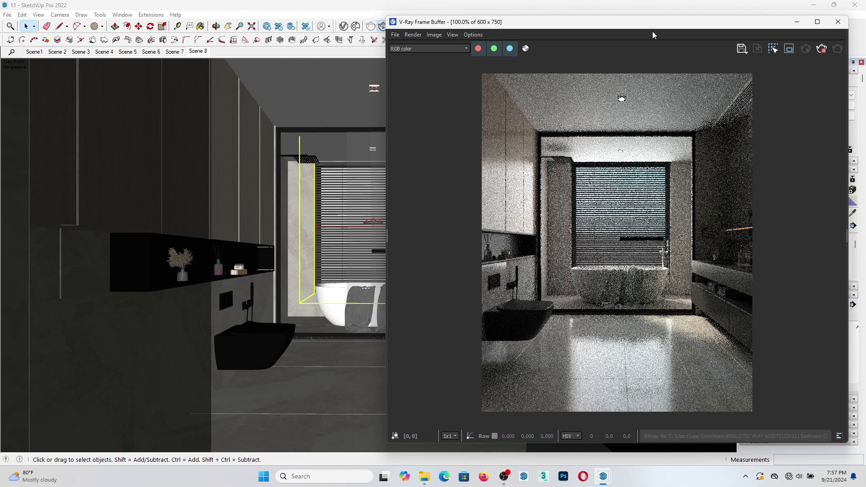
Inspect the window lighting in the V-Ray render at different magnifications
{"action": "left_click_drag", "start_coordinate": [652, 28], "coordinate": [492, 30]}
{"action": "scroll", "coordinate": [485, 267], "scroll_direction": "down", "scroll_amount": 2}
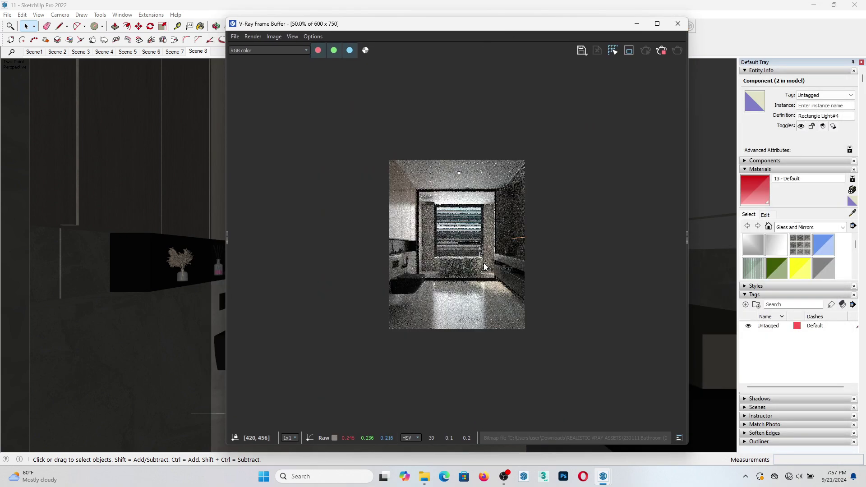
{"action": "scroll", "coordinate": [485, 267], "scroll_direction": "up", "scroll_amount": 2}
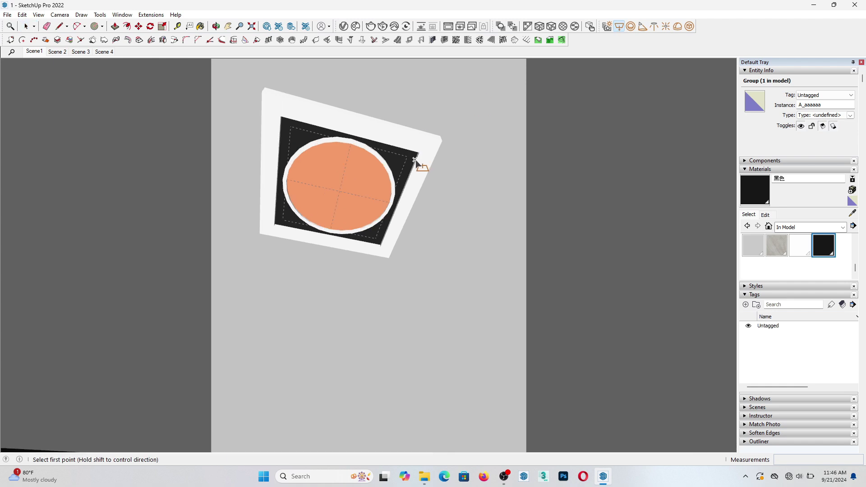
Draw a V-Ray rectangle light across the recessed ceiling downlight and move it down just below the fixture
{"action": "left_click", "coordinate": [419, 164]}
{"action": "left_click", "coordinate": [313, 90]}
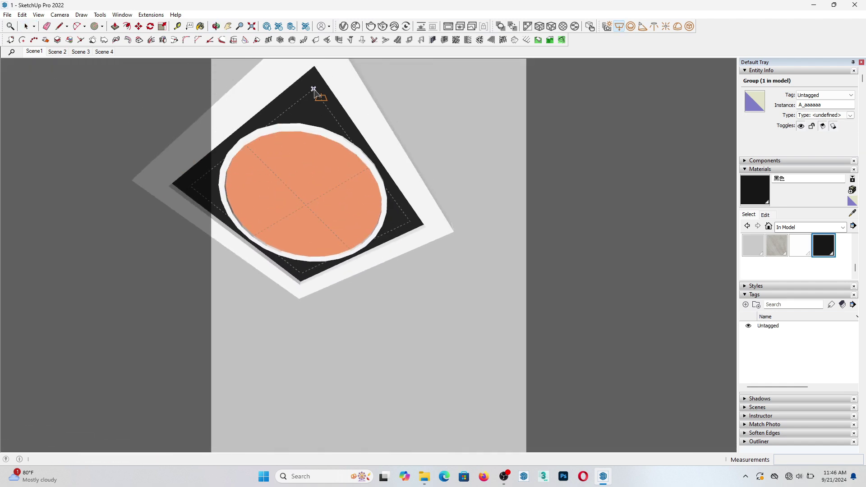
{"action": "key", "text": "Escape"}
{"action": "key", "text": "space"}
{"action": "left_click", "coordinate": [304, 271]}
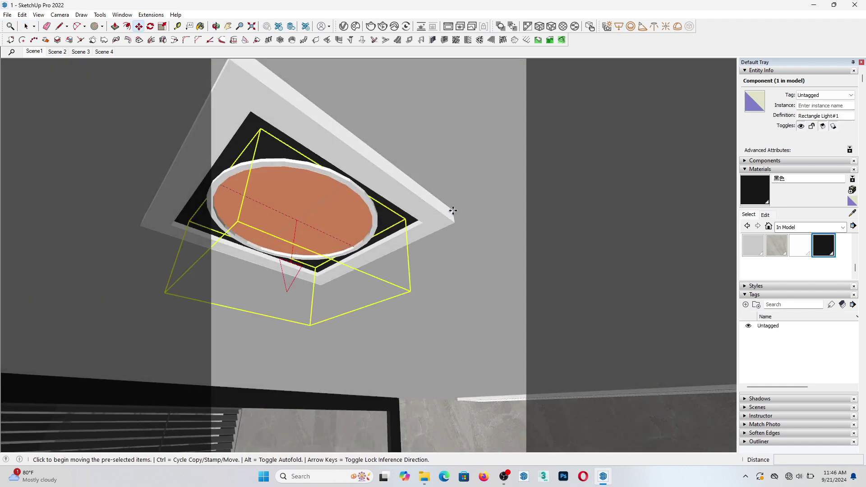
{"action": "left_click", "coordinate": [452, 211]}
{"action": "left_click", "coordinate": [454, 234]}
{"action": "key", "text": "space"}
Change the shape of the downlight's rectangle light to a disc
{"action": "left_click", "coordinate": [343, 26]}
{"action": "left_click", "coordinate": [462, 304]}
{"action": "left_click", "coordinate": [451, 293]}
{"action": "left_click", "coordinate": [494, 43]}
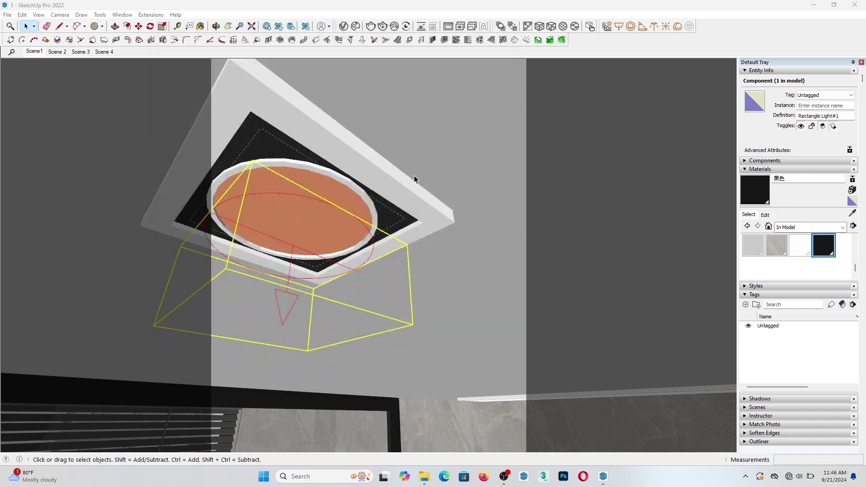
Make the downlight's disc light invisible in the V-Ray light options
{"action": "middle_click_drag", "start_coordinate": [414, 179], "coordinate": [355, 248]}
{"action": "left_click", "coordinate": [343, 26]}
{"action": "scroll", "coordinate": [451, 289], "scroll_direction": "down", "scroll_amount": 1}
{"action": "left_click", "coordinate": [496, 322]}
{"action": "scroll", "coordinate": [492, 307], "scroll_direction": "down", "scroll_amount": 2}
{"action": "left_click", "coordinate": [388, 280]}
{"action": "left_click_drag", "start_coordinate": [504, 285], "coordinate": [504, 280]}
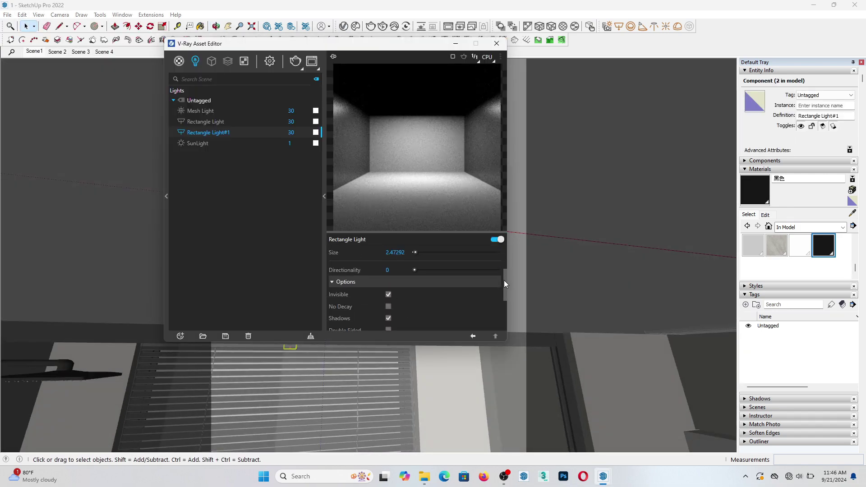
Set the color temperature of the downlight's disc light to 4000 K
{"action": "scroll", "coordinate": [387, 310], "scroll_direction": "up", "scroll_amount": 5}
{"action": "left_click", "coordinate": [397, 261]}
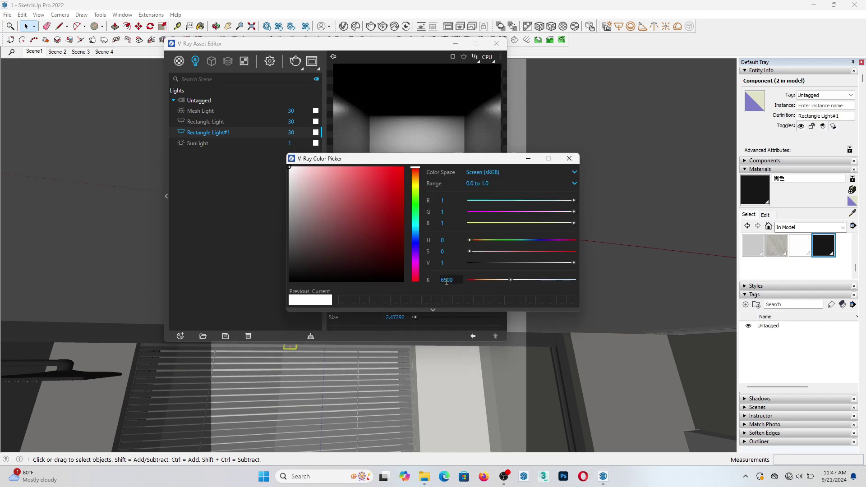
{"action": "key", "text": "Return"}
{"action": "left_click", "coordinate": [569, 158]}
{"action": "left_click", "coordinate": [397, 263]}
{"action": "left_click_drag", "start_coordinate": [453, 279], "coordinate": [412, 284]}
{"action": "type", "text": "4000"}
{"action": "key", "text": "Return"}
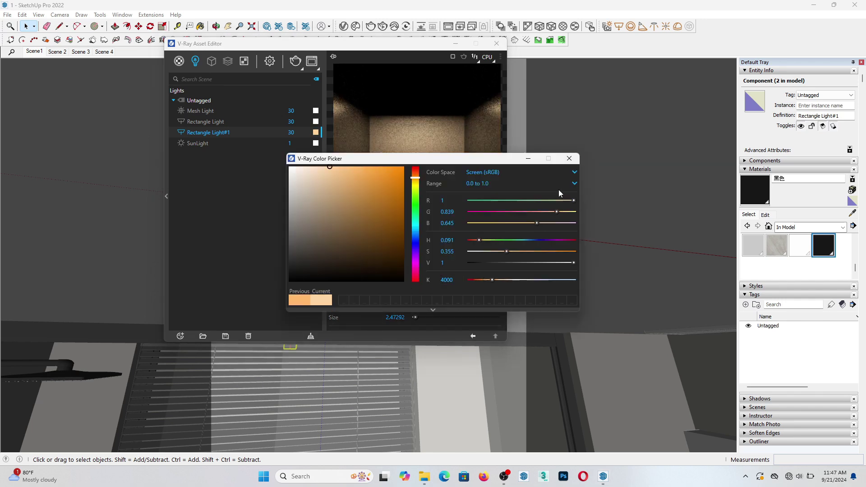
{"action": "left_click", "coordinate": [569, 158]}
{"action": "left_click", "coordinate": [496, 44]}
Copy the wall niche's strip light across the room into the vanity's open towel shelf
{"action": "middle_click_drag", "start_coordinate": [396, 281], "coordinate": [423, 294]}
{"action": "scroll", "coordinate": [423, 301], "scroll_direction": "up", "scroll_amount": 2}
{"action": "middle_click_drag", "start_coordinate": [358, 316], "coordinate": [404, 361]}
{"action": "middle_click_drag", "start_coordinate": [296, 359], "coordinate": [350, 360]}
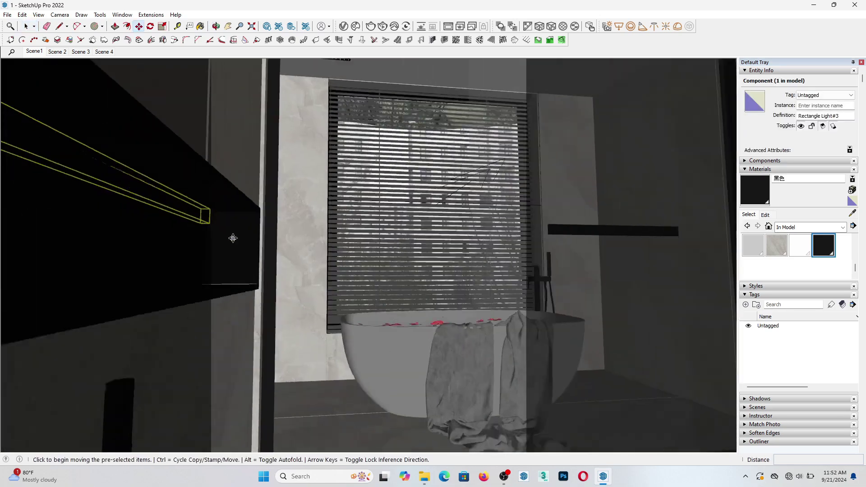
{"action": "scroll", "coordinate": [233, 238], "scroll_direction": "up", "scroll_amount": 2}
{"action": "left_click", "coordinate": [204, 198]}
{"action": "key", "text": "ctrl"}
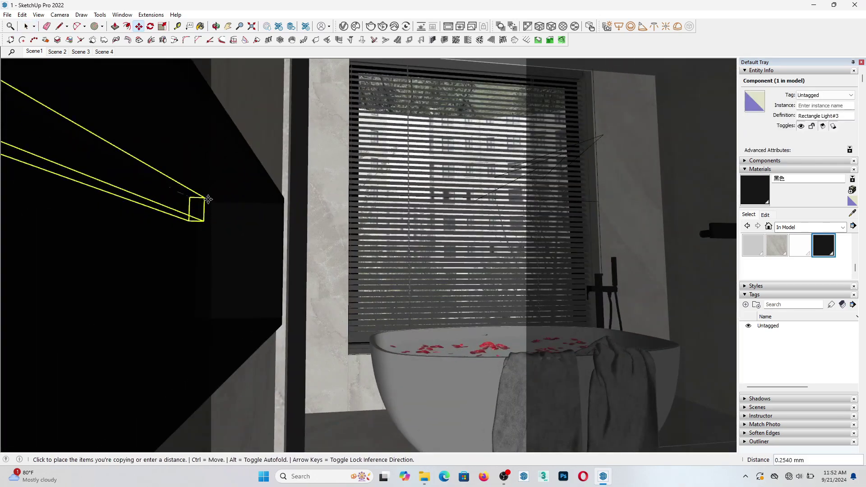
{"action": "scroll", "coordinate": [209, 199], "scroll_direction": "down", "scroll_amount": 2}
{"action": "middle_click_drag", "start_coordinate": [209, 199], "coordinate": [458, 238]}
{"action": "scroll", "coordinate": [458, 237], "scroll_direction": "up", "scroll_amount": 4}
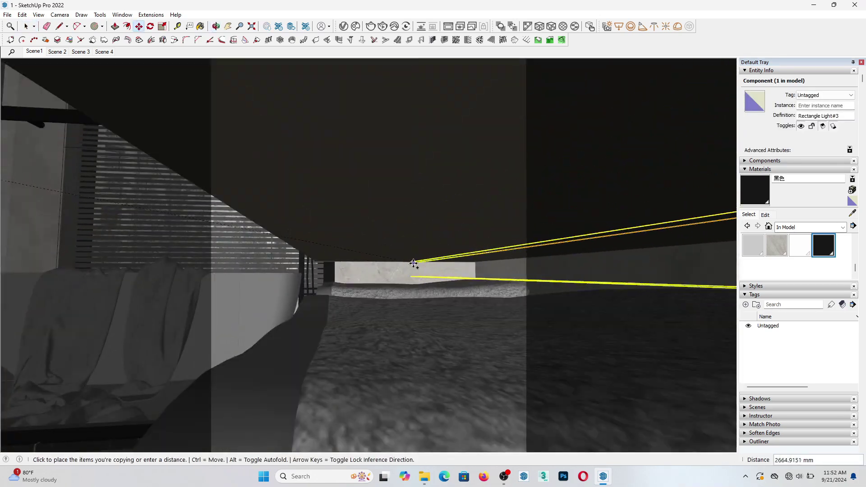
{"action": "left_click", "coordinate": [413, 264]}
{"action": "scroll", "coordinate": [412, 264], "scroll_direction": "up", "scroll_amount": 5}
{"action": "middle_click_drag", "start_coordinate": [343, 252], "coordinate": [435, 275]}
{"action": "left_click", "coordinate": [389, 255]}
{"action": "left_click", "coordinate": [352, 255]}
Scale the copied strip light along its red axis from both ends to fit the vanity shelf above the towels
{"action": "key", "text": "s"}
{"action": "left_click", "coordinate": [545, 273]}
{"action": "middle_click_drag", "start_coordinate": [625, 307], "coordinate": [541, 311]}
{"action": "key", "text": "Escape"}
{"action": "left_click", "coordinate": [425, 263]}
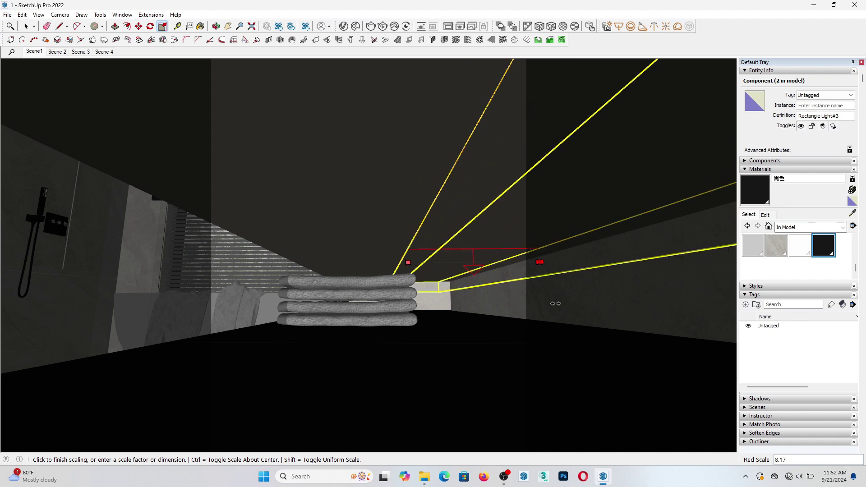
{"action": "left_click", "coordinate": [541, 302]}
{"action": "left_click", "coordinate": [408, 262]}
{"action": "left_click", "coordinate": [352, 262]}
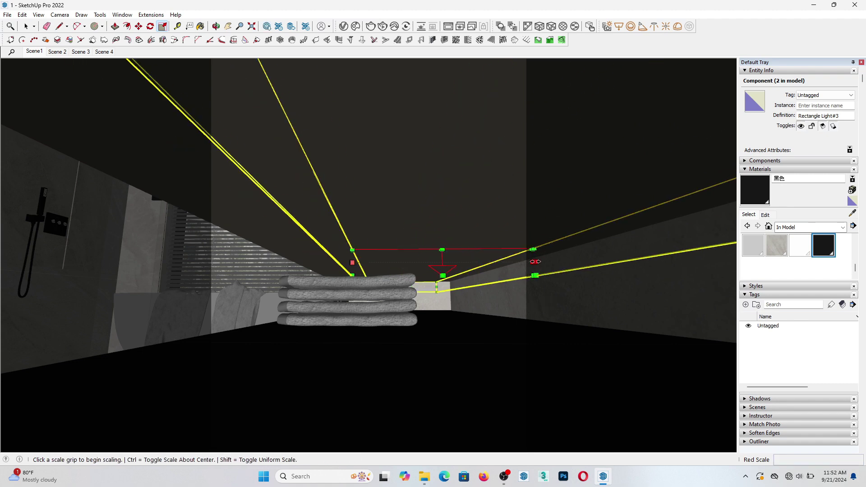
{"action": "left_click", "coordinate": [534, 261]}
{"action": "left_click", "coordinate": [426, 260]}
{"action": "key", "text": "space"}
Render Scene1 with V-Ray, inspect the lighting in the frame buffer, and stop the render
{"action": "left_click", "coordinate": [39, 51]}
{"action": "left_click", "coordinate": [371, 27]}
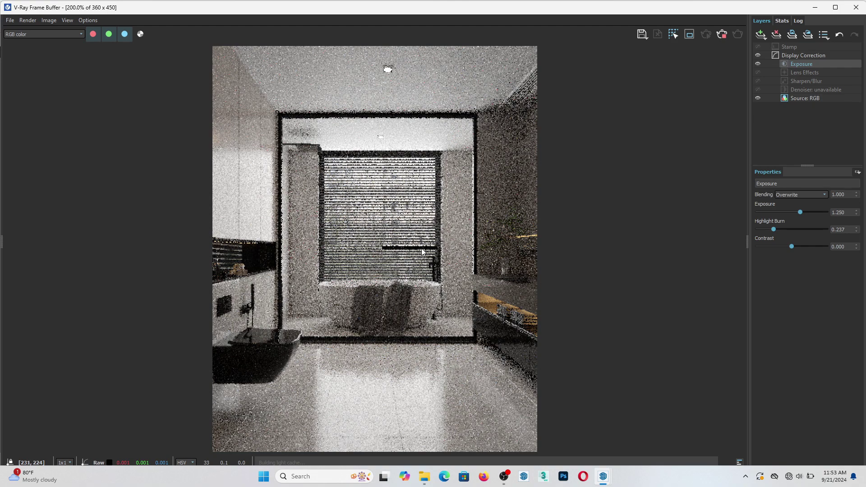
{"action": "scroll", "coordinate": [423, 246], "scroll_direction": "up", "scroll_amount": 2}
{"action": "scroll", "coordinate": [423, 246], "scroll_direction": "down", "scroll_amount": 2}
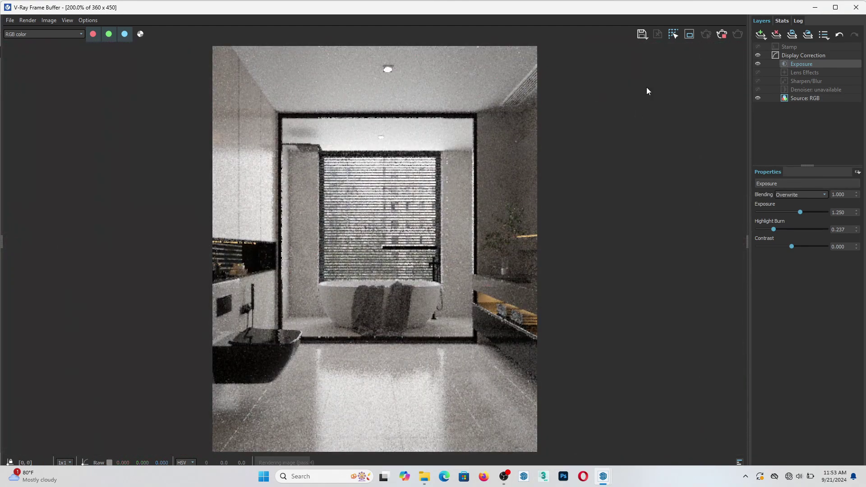
{"action": "left_click", "coordinate": [722, 33]}
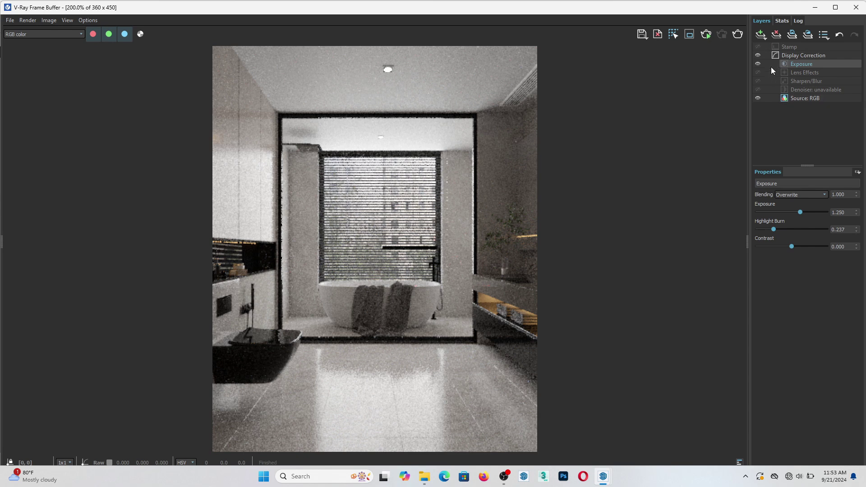
Add a Filmic tonemap layer and a Lookup Table layer to the render's display corrections
{"action": "left_click", "coordinate": [762, 36]}
{"action": "left_click", "coordinate": [780, 63]}
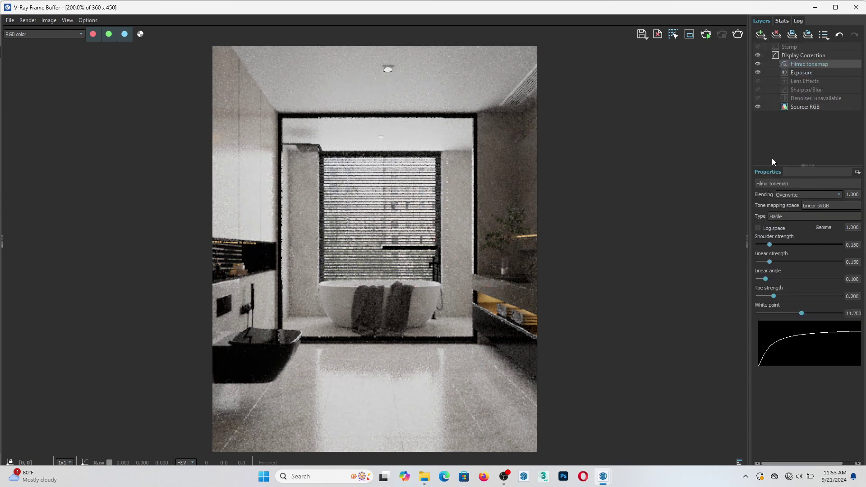
{"action": "left_click", "coordinate": [761, 34]}
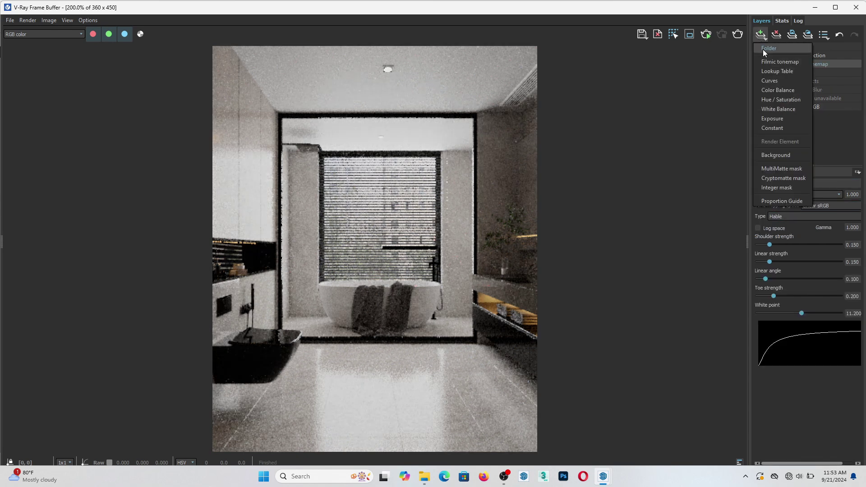
{"action": "left_click", "coordinate": [787, 68]}
Load Kim_Amland_Photographic_03.cube from Corona's lut folder into the Lookup Table layer
{"action": "left_click", "coordinate": [842, 213]}
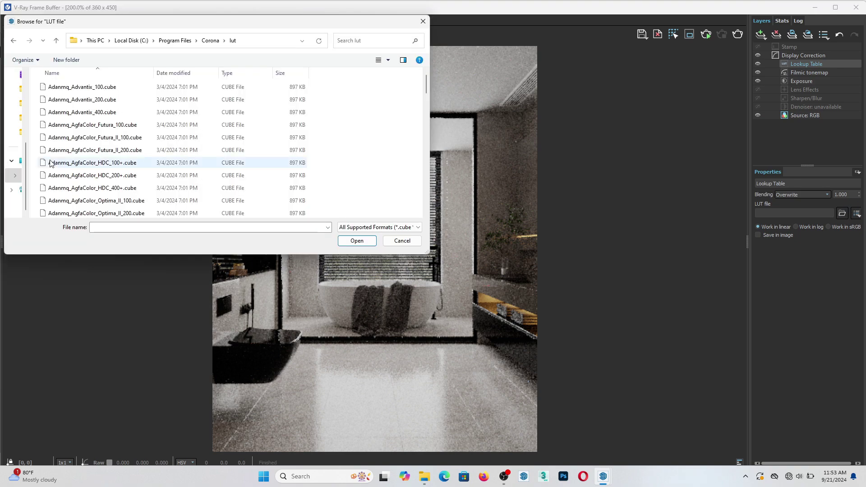
{"action": "scroll", "coordinate": [128, 185], "scroll_direction": "down", "scroll_amount": 6}
{"action": "left_click", "coordinate": [104, 187]}
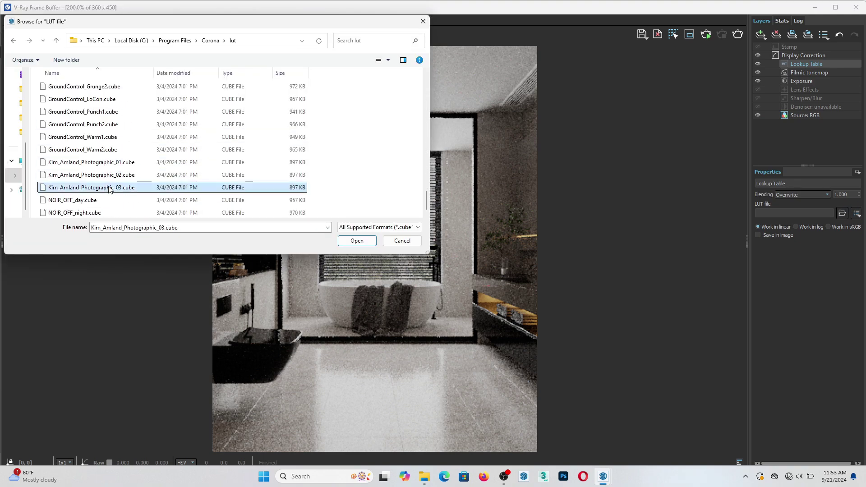
{"action": "left_click", "coordinate": [373, 241]}
Turn off the Filmic tonemap layer and set the Lookup Table's blending to 0.245
{"action": "left_click", "coordinate": [758, 72]}
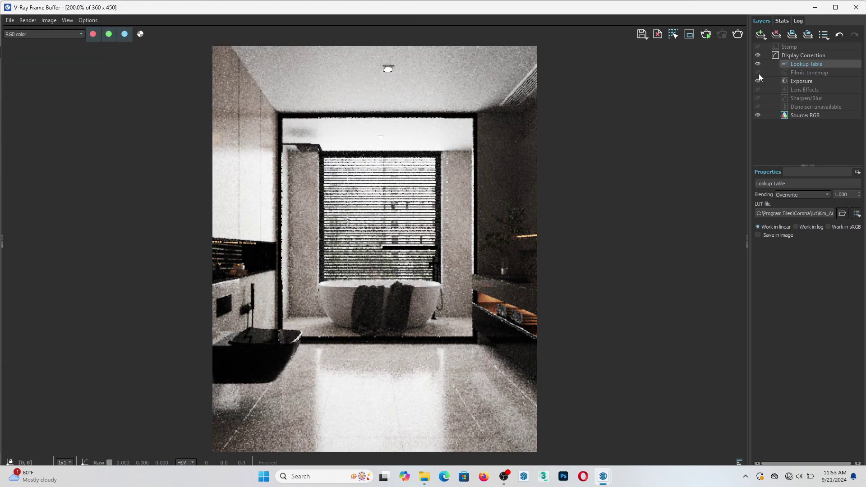
{"action": "left_click_drag", "start_coordinate": [858, 195], "coordinate": [853, 241]}
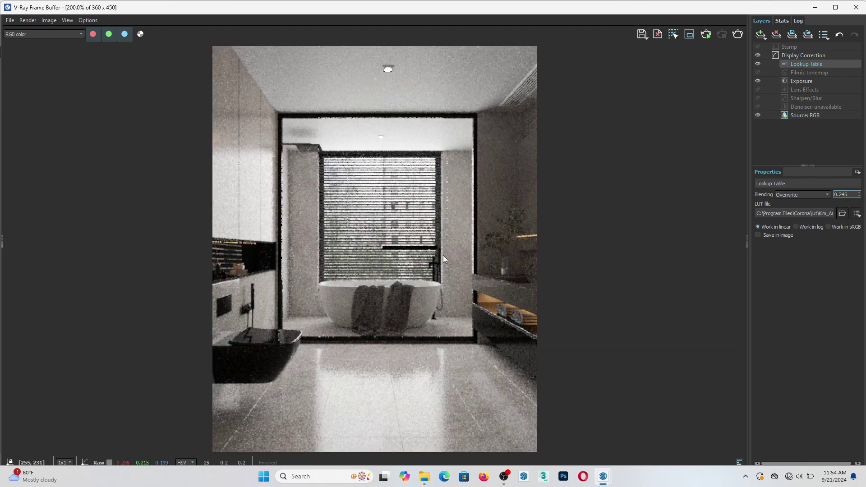
Set the Exposure layer to exposure 1.579 and highlight burn 0.059, and check the corrected render up close
{"action": "left_click", "coordinate": [806, 82]}
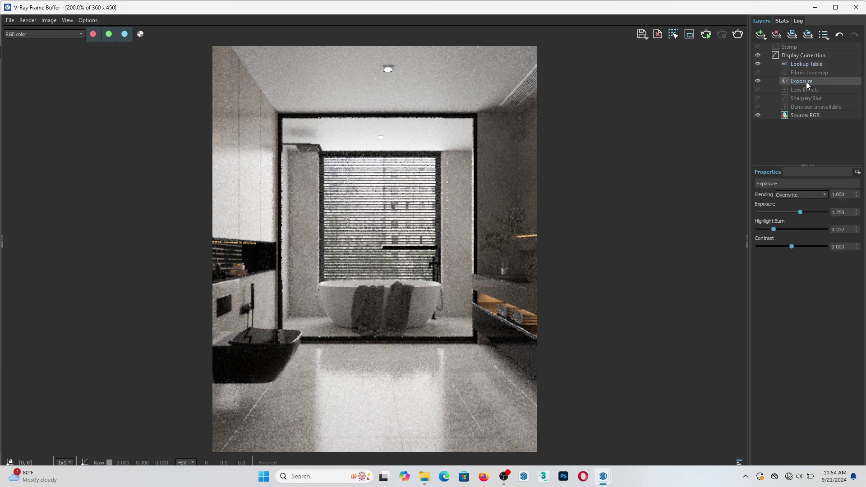
{"action": "left_click_drag", "start_coordinate": [805, 214], "coordinate": [762, 235]}
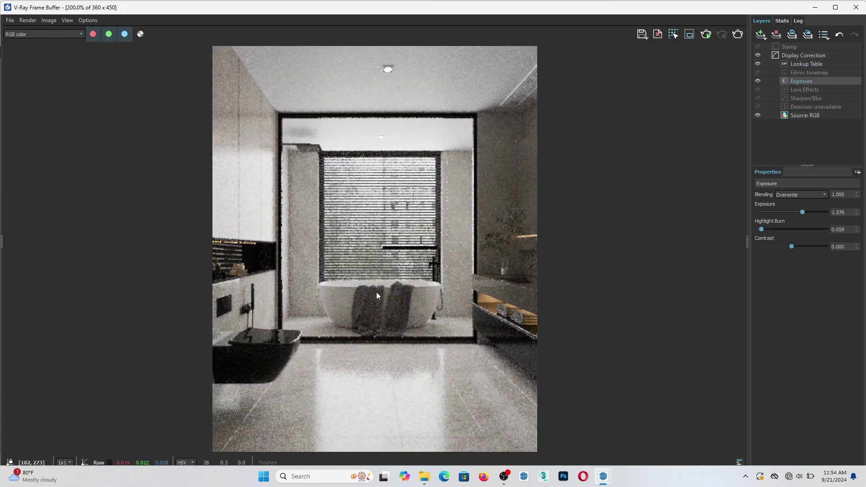
{"action": "scroll", "coordinate": [376, 291], "scroll_direction": "up", "scroll_amount": 1}
{"action": "scroll", "coordinate": [418, 349], "scroll_direction": "down", "scroll_amount": 3}
{"action": "scroll", "coordinate": [505, 176], "scroll_direction": "up", "scroll_amount": 3}
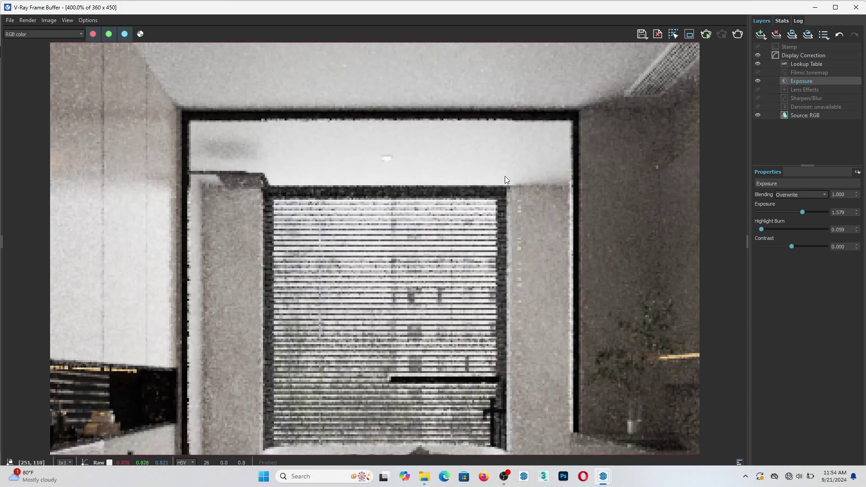
{"action": "scroll", "coordinate": [512, 243], "scroll_direction": "down", "scroll_amount": 2}
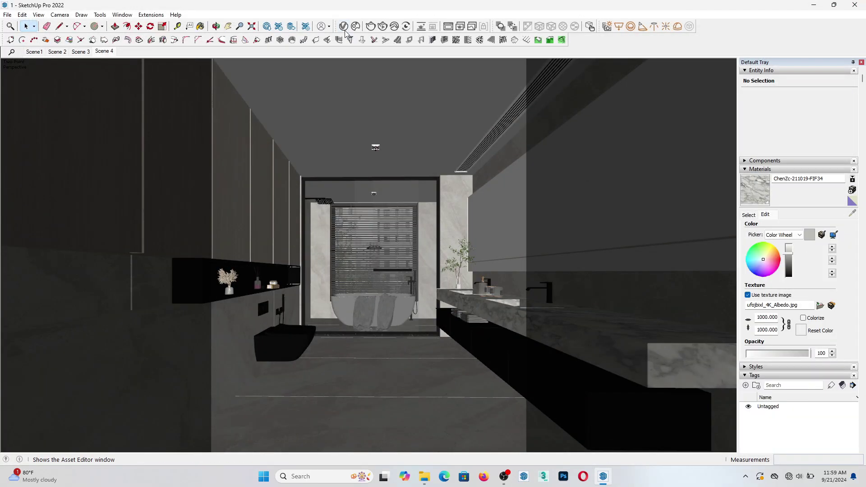
Add a Light Mix render element and group its lights by Group Instances
{"action": "left_click", "coordinate": [344, 27]}
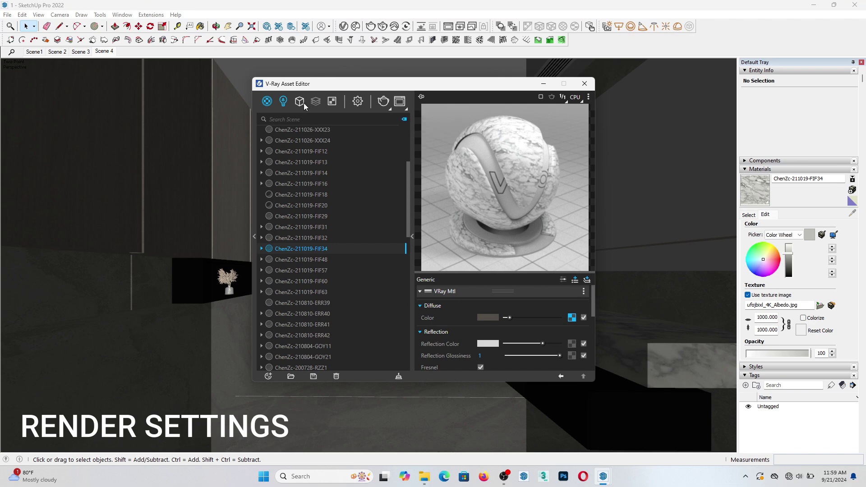
{"action": "mouse_move", "coordinate": [316, 105]}
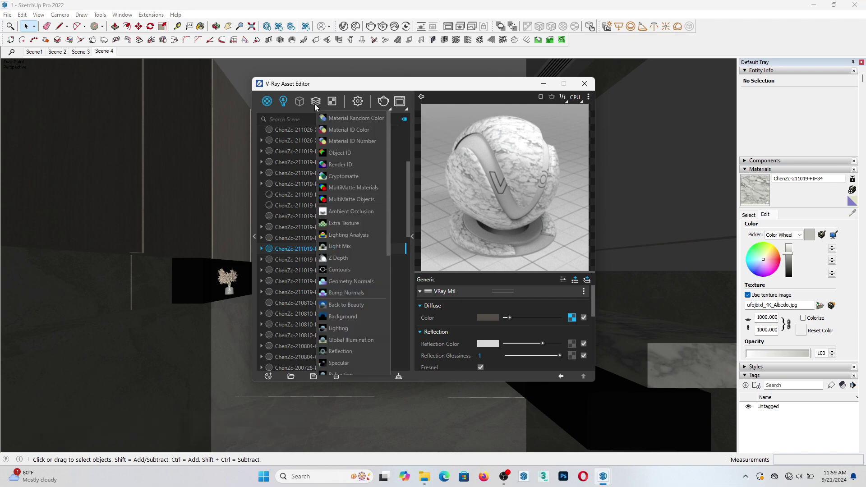
{"action": "left_click", "coordinate": [339, 247]}
{"action": "left_click", "coordinate": [511, 305]}
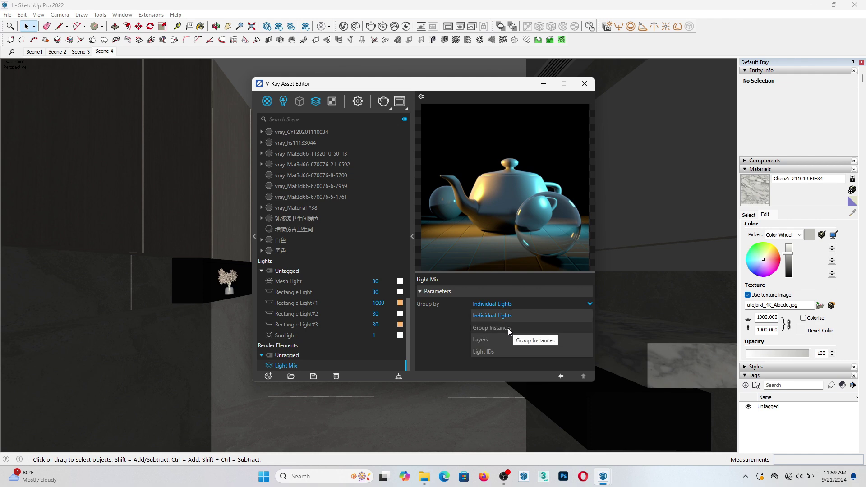
{"action": "left_click", "coordinate": [510, 328]}
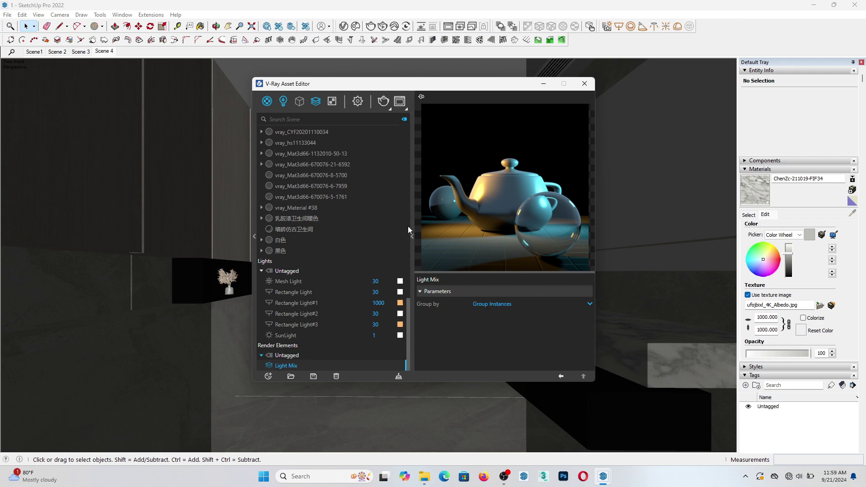
Switch the render engine to CUDA in the V-Ray render settings
{"action": "left_click", "coordinate": [357, 103]}
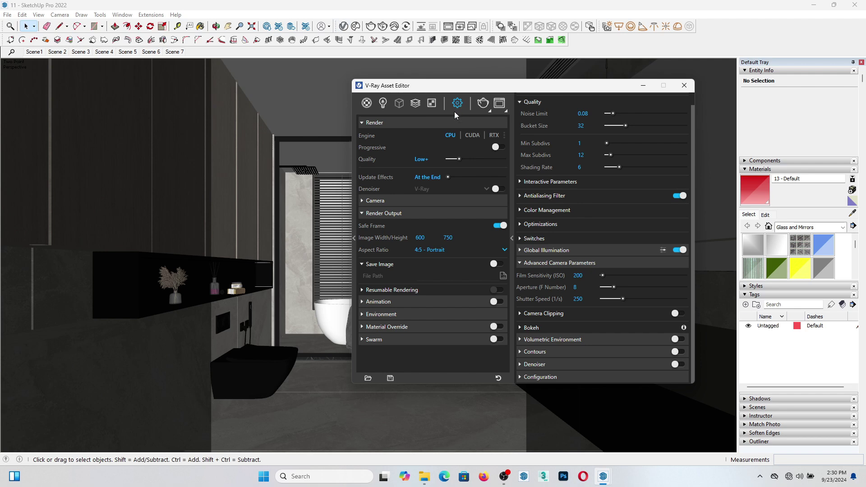
{"action": "left_click", "coordinate": [471, 135]}
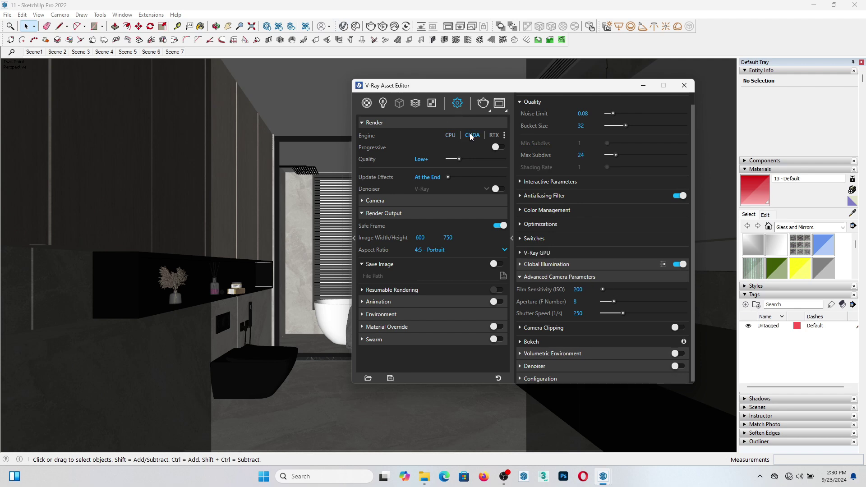
Set the render quality to Medium and enable the V-Ray denoiser with the Mild preset
{"action": "left_click", "coordinate": [469, 159]}
{"action": "left_click", "coordinate": [498, 191]}
{"action": "left_click", "coordinate": [486, 190]}
{"action": "left_click", "coordinate": [649, 367]}
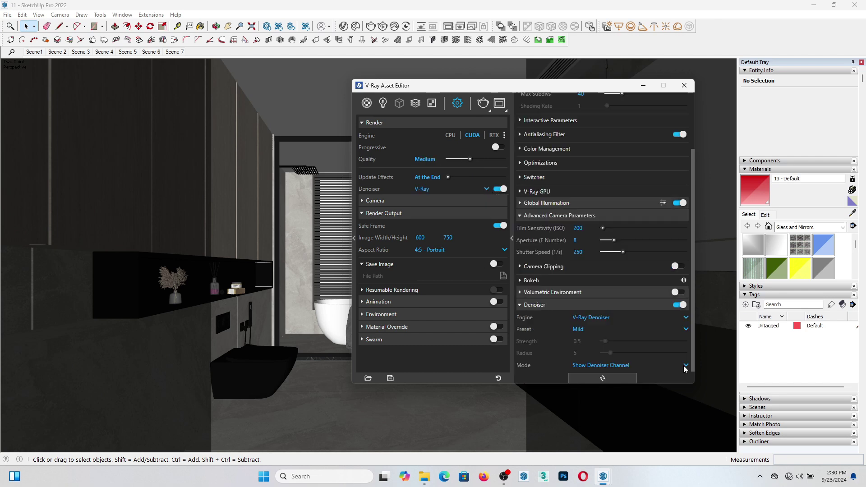
{"action": "left_click", "coordinate": [685, 334]}
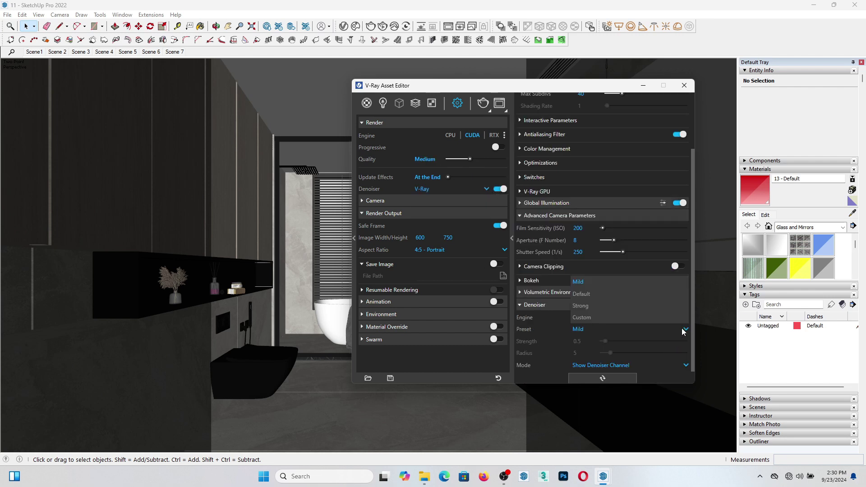
{"action": "left_click", "coordinate": [589, 282]}
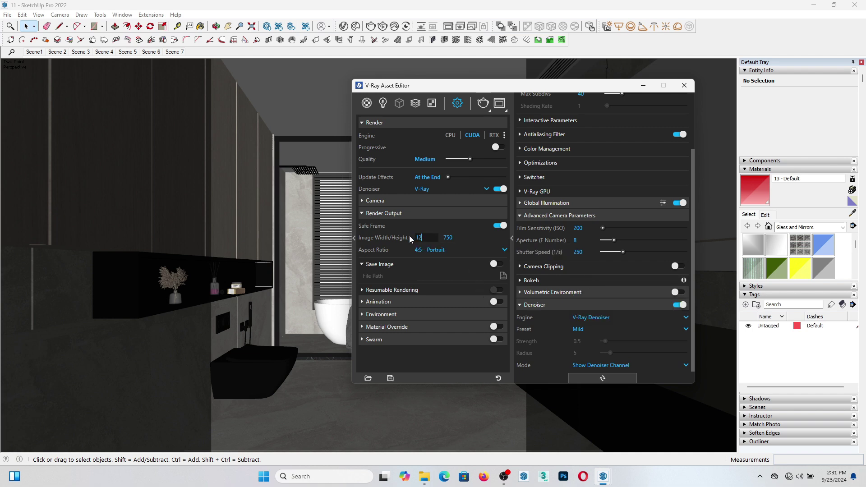
Set the output image width to 1200 and check the camera's ISO and shutter speed
{"action": "key", "text": "Return"}
{"action": "left_click", "coordinate": [577, 228]}
{"action": "left_click", "coordinate": [583, 252]}
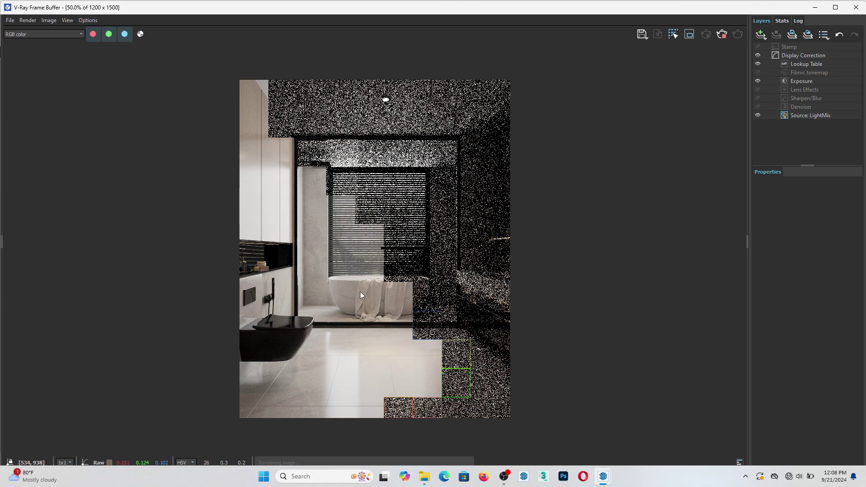
Enable the lens effects and the sharpen/blur calculation, with sharpen amount 4.145 and sharpen radius 1.414
{"action": "left_click", "coordinate": [788, 90]}
{"action": "left_click", "coordinate": [759, 210]}
{"action": "left_click", "coordinate": [787, 99]}
{"action": "left_click", "coordinate": [758, 210]}
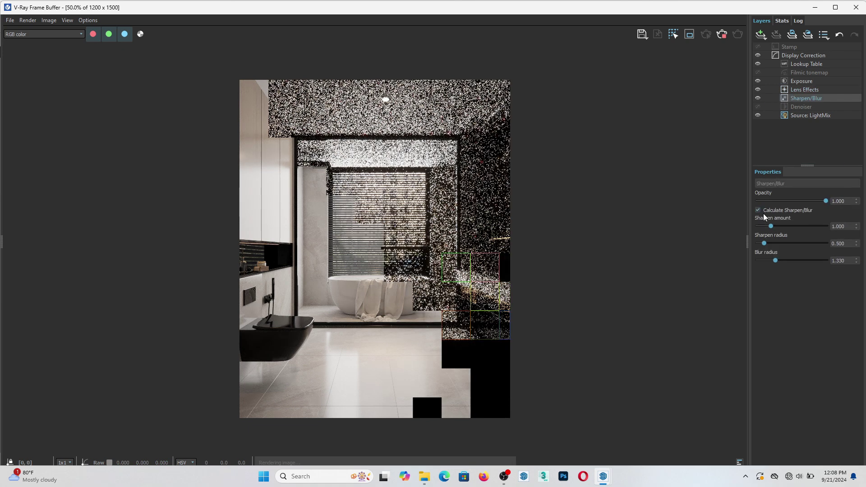
{"action": "left_click_drag", "start_coordinate": [771, 226], "coordinate": [777, 244]}
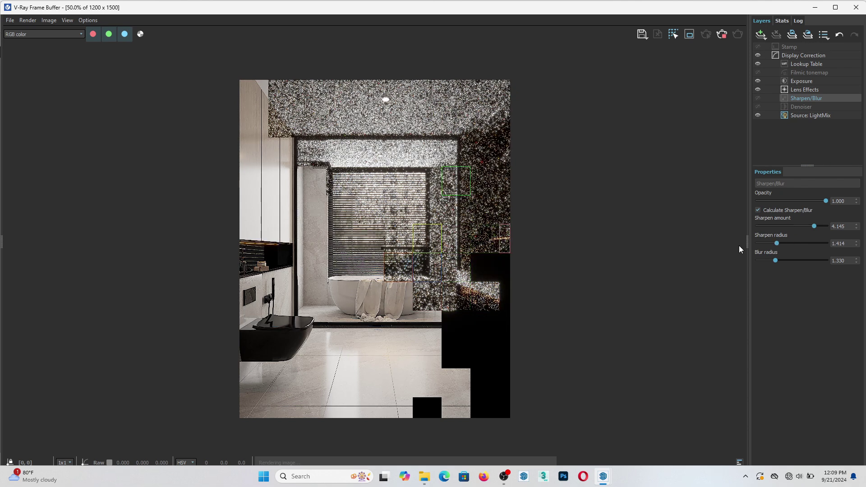
Turn off the Lens Effects and Sharpen/Blur layers and inspect the bathtub and window blinds while the image renders
{"action": "left_click", "coordinate": [757, 89]}
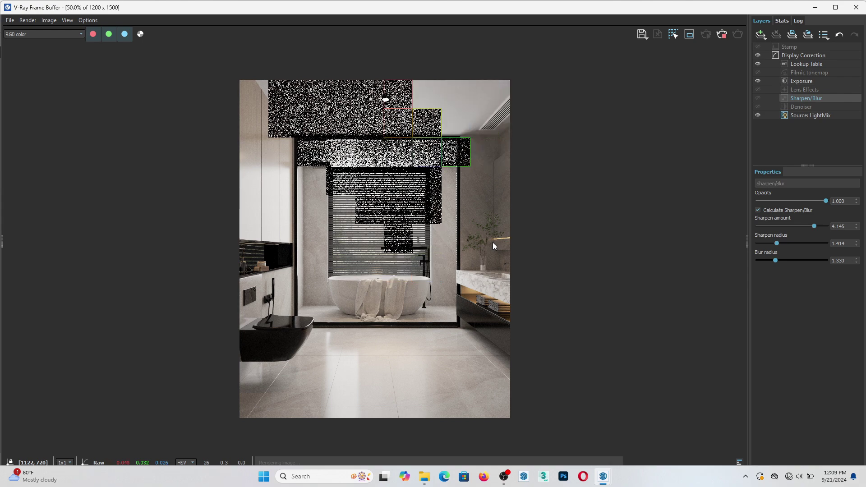
{"action": "scroll", "coordinate": [374, 266], "scroll_direction": "up", "scroll_amount": 2}
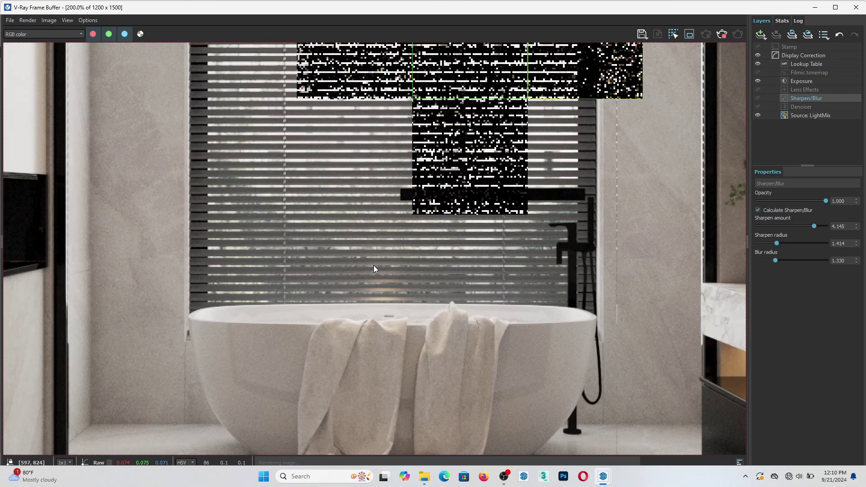
{"action": "scroll", "coordinate": [374, 266], "scroll_direction": "down", "scroll_amount": 2}
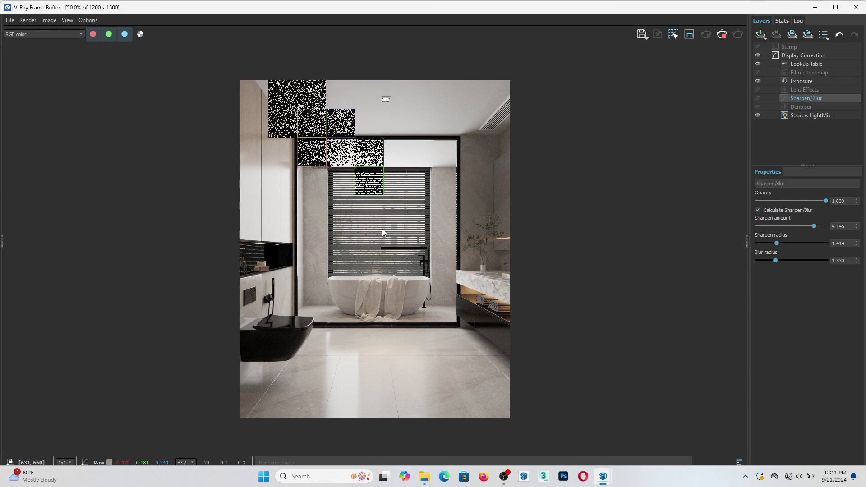
{"action": "scroll", "coordinate": [500, 282], "scroll_direction": "up", "scroll_amount": 1}
{"action": "scroll", "coordinate": [228, 329], "scroll_direction": "down", "scroll_amount": 1}
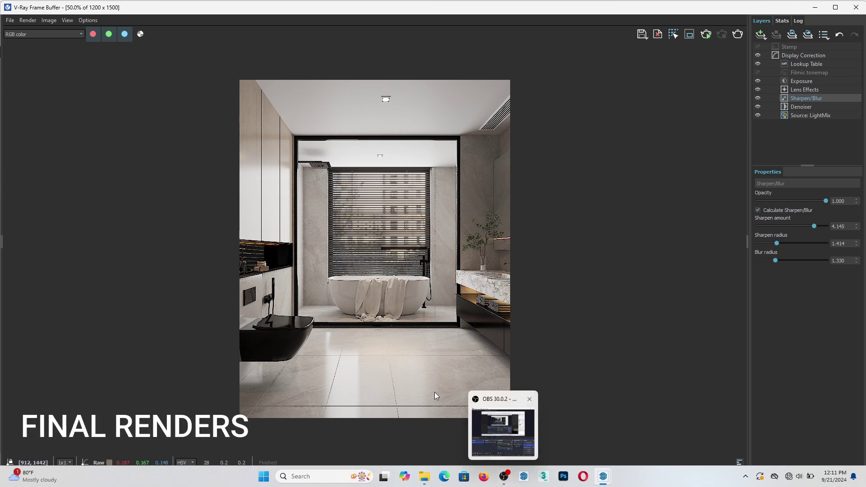
Set the Sharpen/Blur layer's sharpen radius to 0.757 and inspect the finished bathroom render up close
{"action": "scroll", "coordinate": [396, 336], "scroll_direction": "up", "scroll_amount": 1}
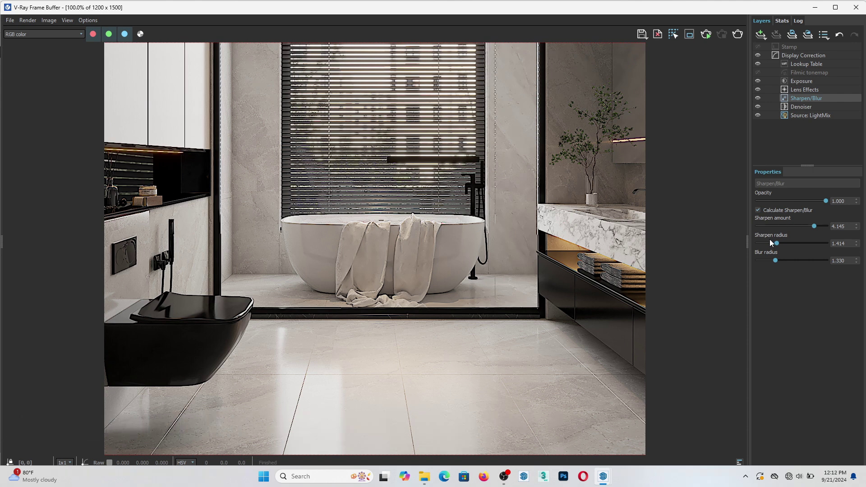
{"action": "left_click_drag", "start_coordinate": [777, 243], "coordinate": [767, 243]}
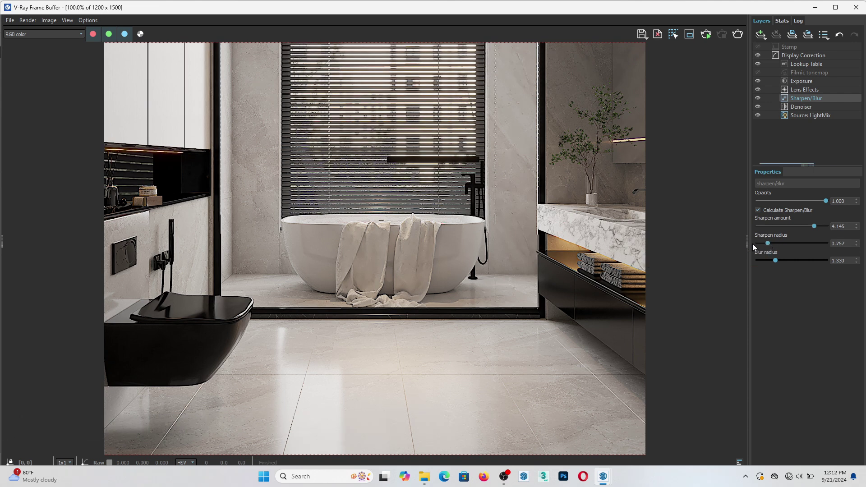
{"action": "scroll", "coordinate": [416, 335], "scroll_direction": "down", "scroll_amount": 3}
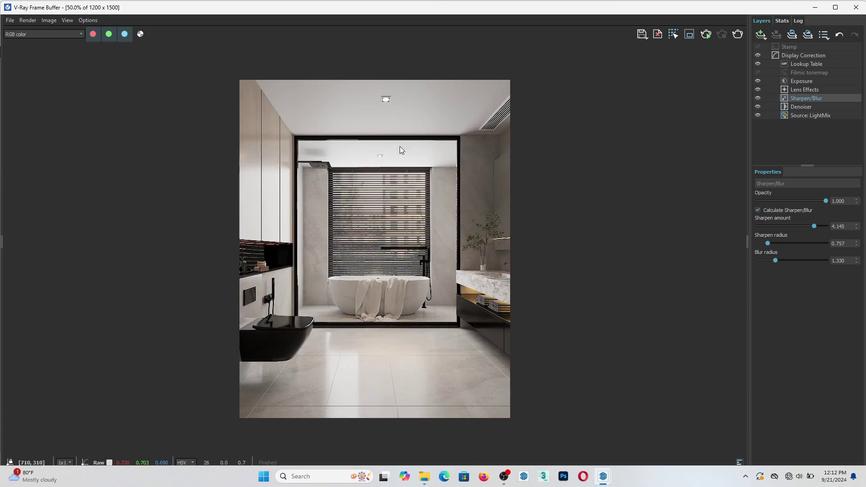
{"action": "scroll", "coordinate": [399, 146], "scroll_direction": "up", "scroll_amount": 3}
{"action": "middle_click_drag", "start_coordinate": [471, 334], "coordinate": [472, 177]}
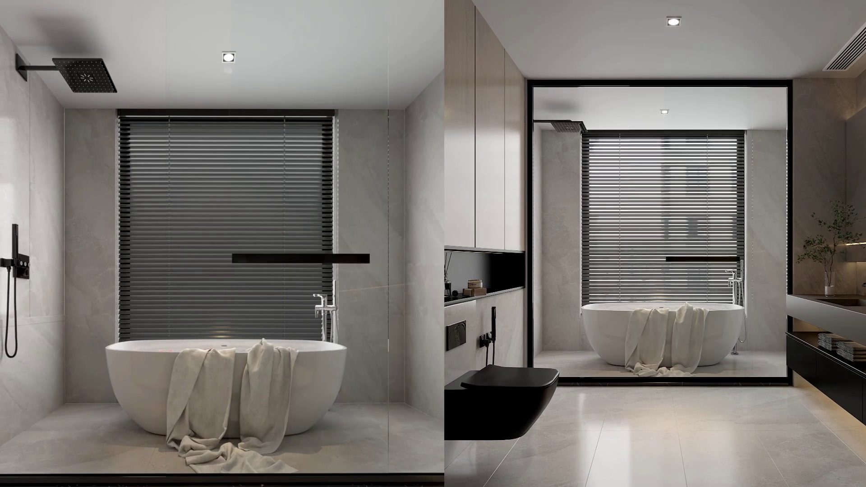